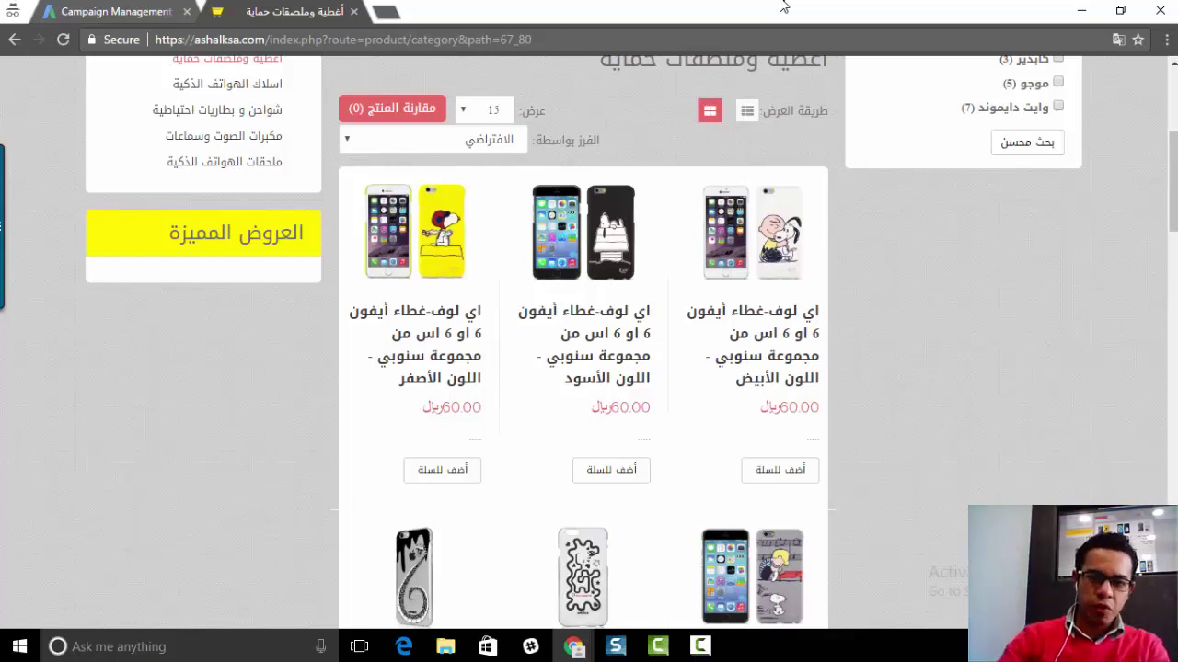
Step: Open the Ashalksa store's home page in a separate tab and view it
scroll(681, 255, down, 2)
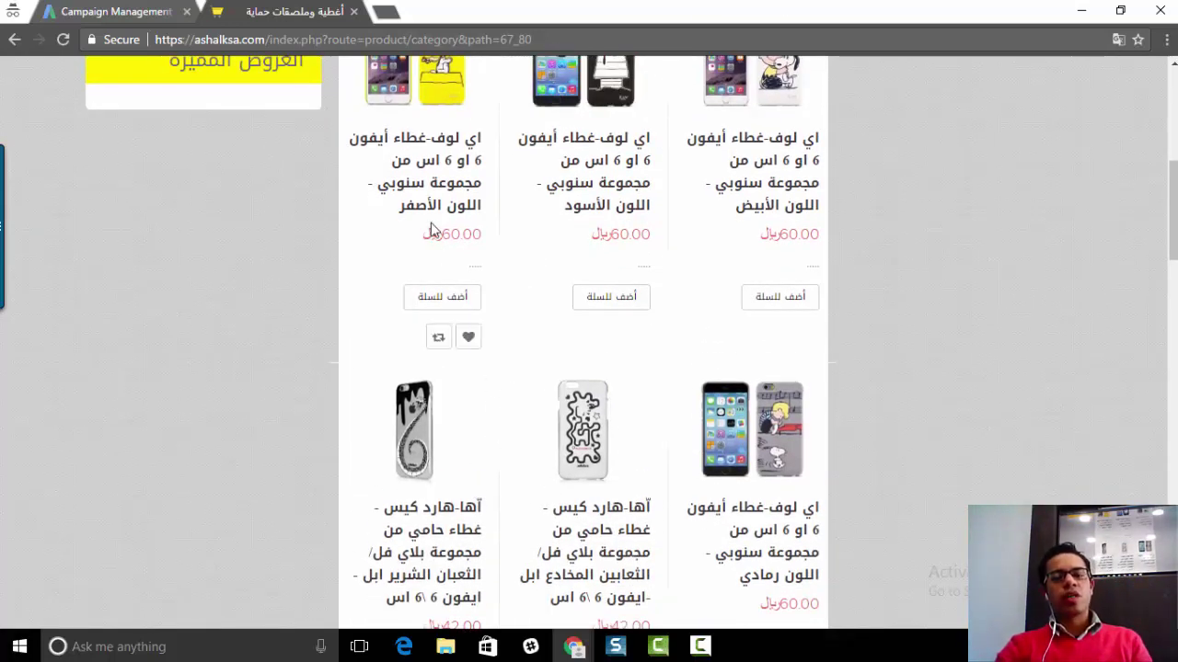
scroll(681, 276, up, 5)
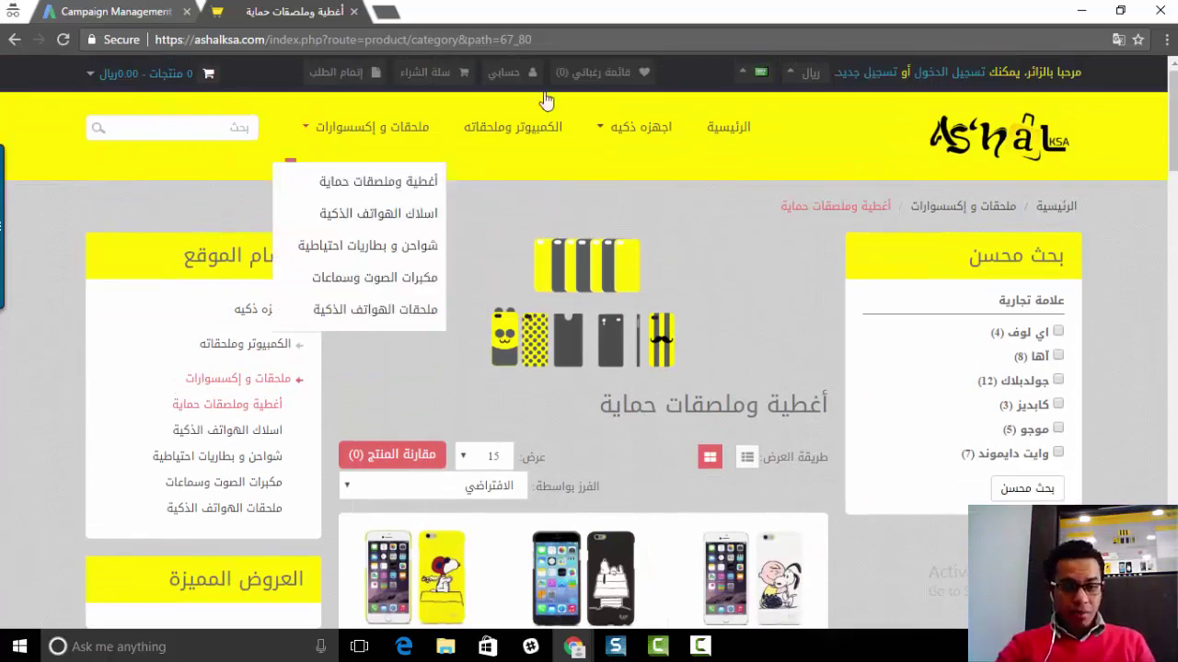
right_click(1020, 156)
click(1023, 164)
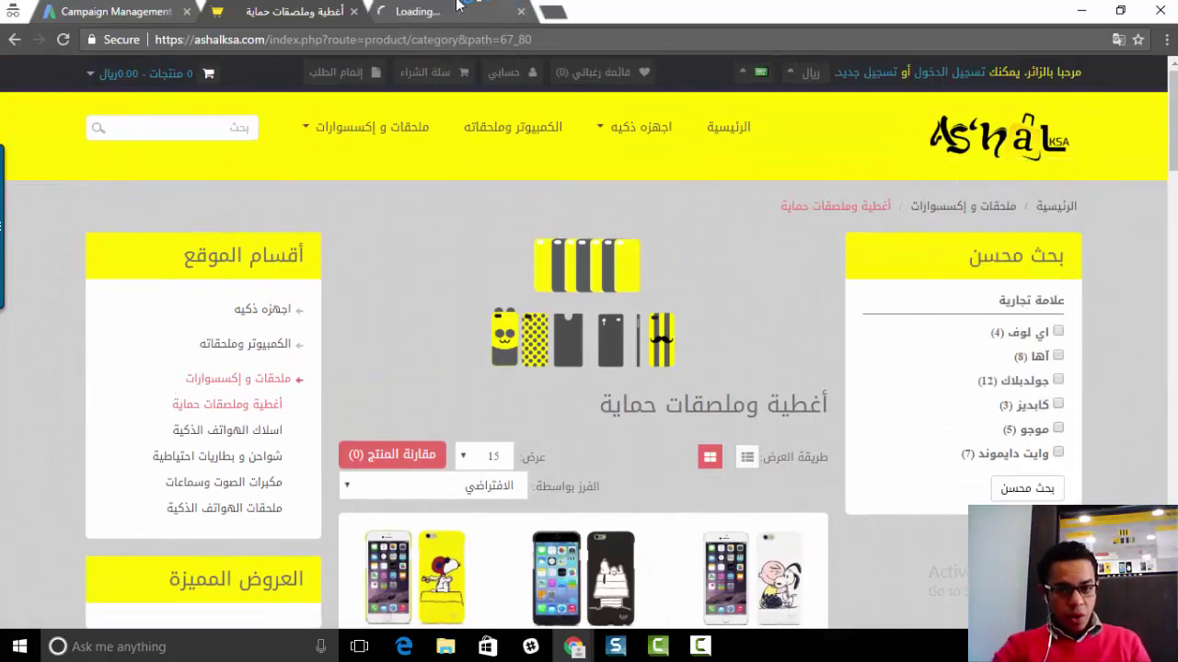
click(478, 9)
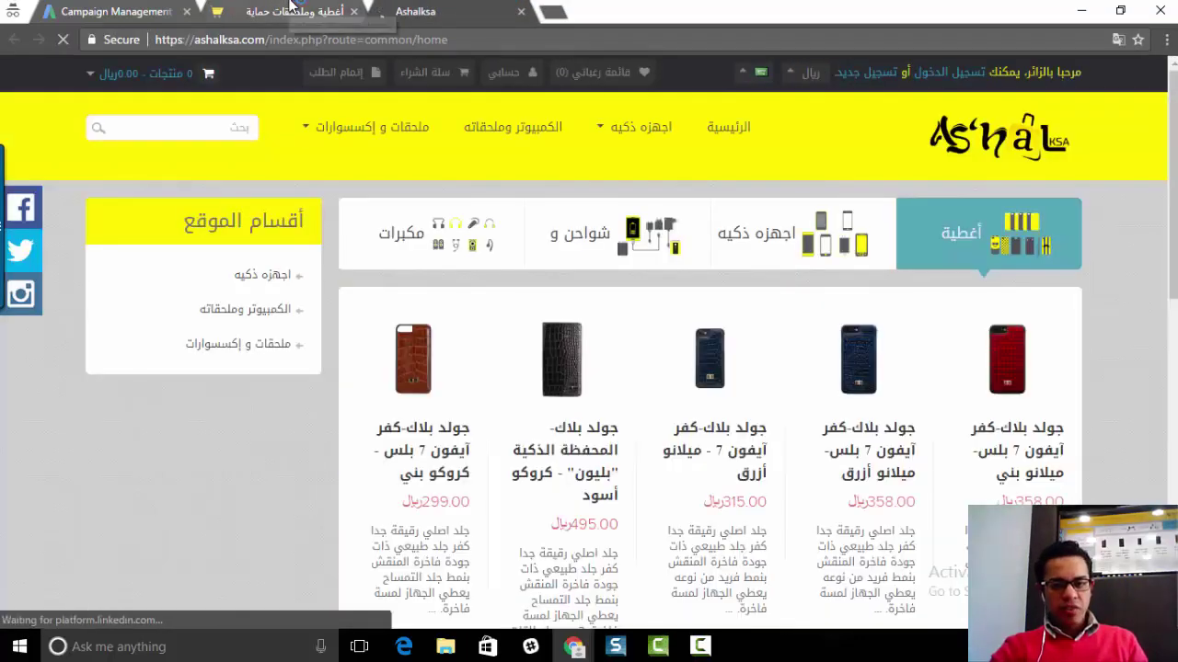
Step: Copy the web address of the covers and protective stickers category page and paste it as the landing page in Google AdWords
click(290, 7)
scroll(543, 244, down, 10)
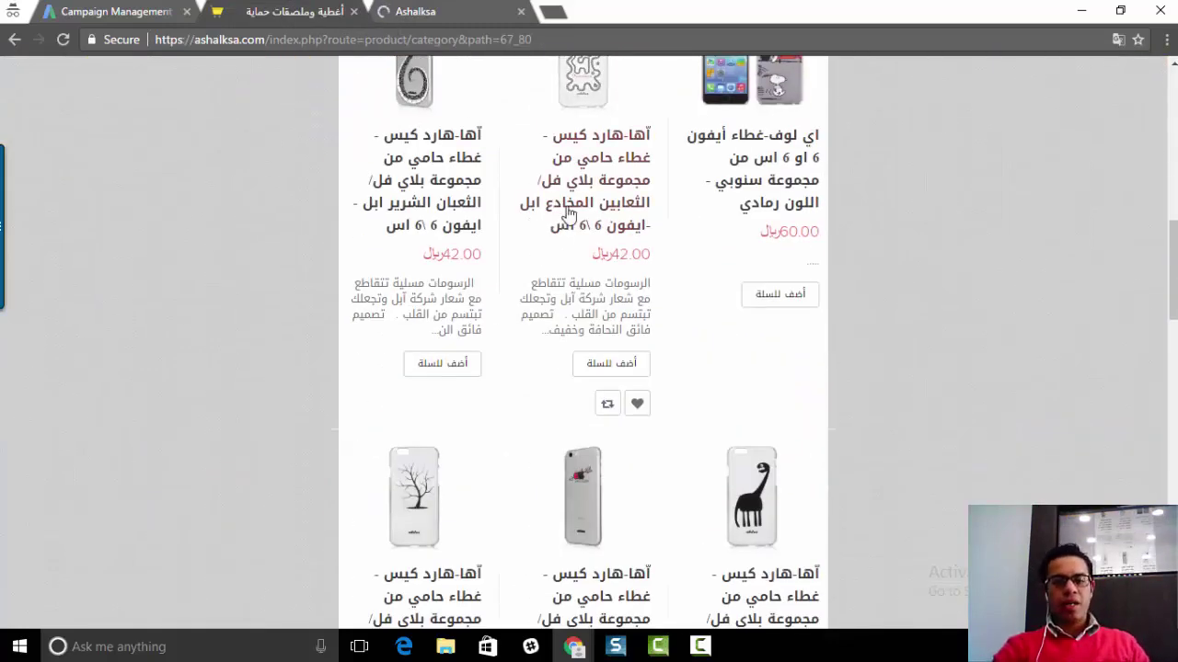
scroll(568, 214, up, 10)
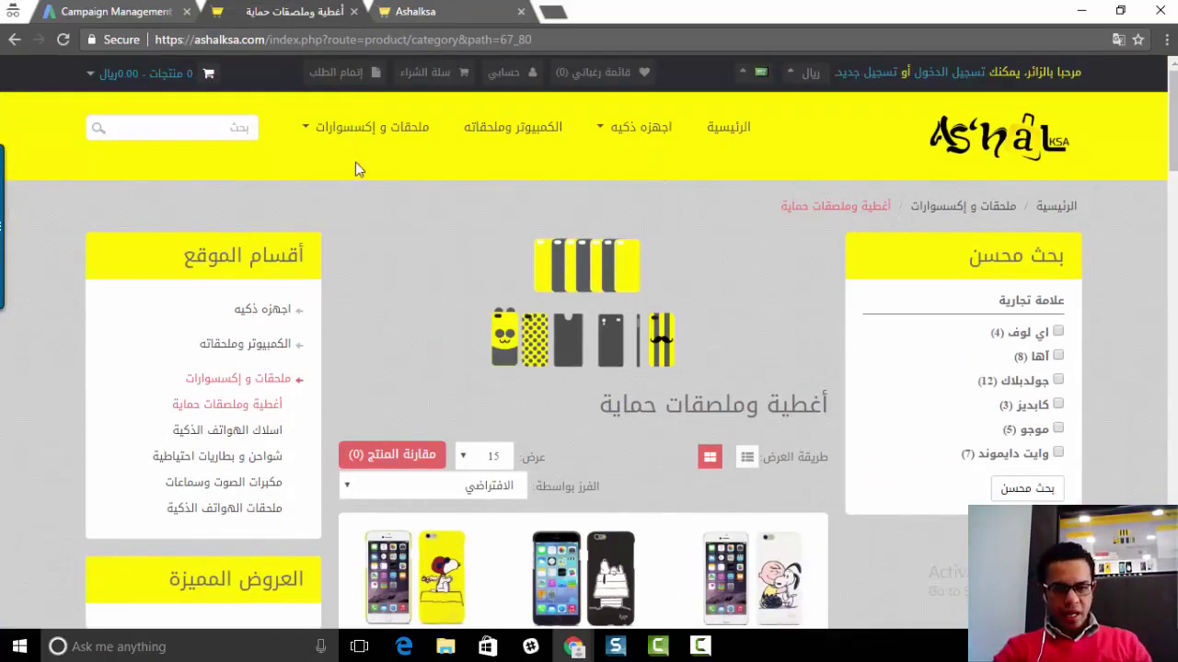
mouse_move(446, 164)
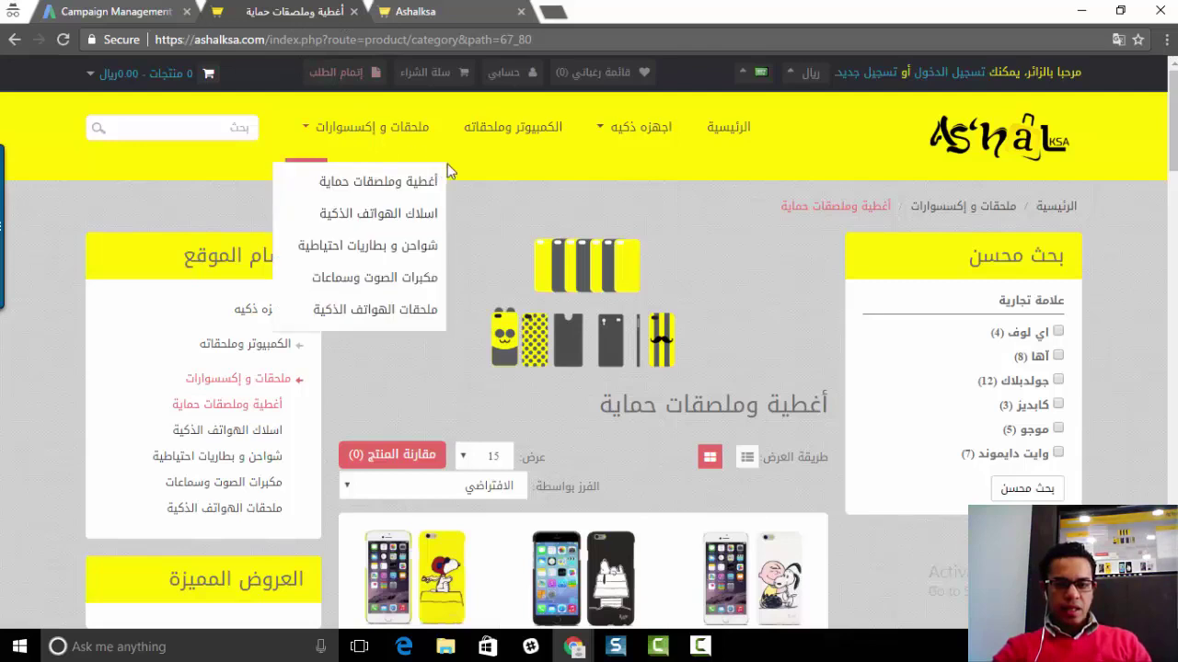
scroll(443, 173, down, 4)
click(327, 41)
key(ctrl+c)
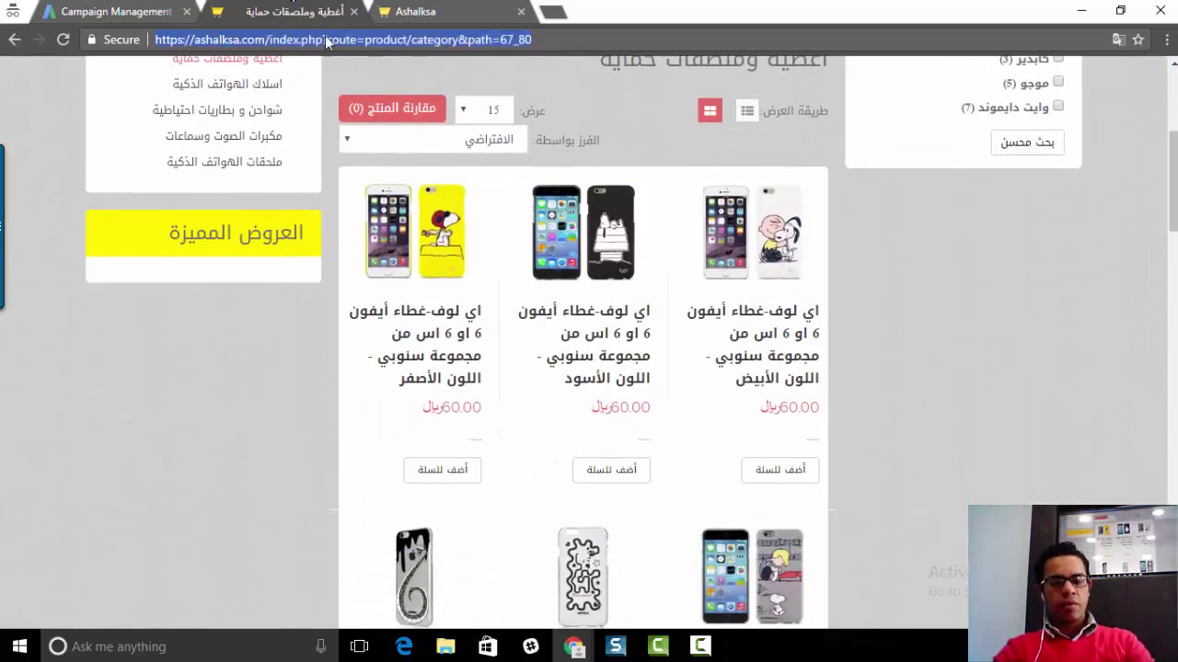
click(126, 11)
click(247, 343)
key(ctrl+v)
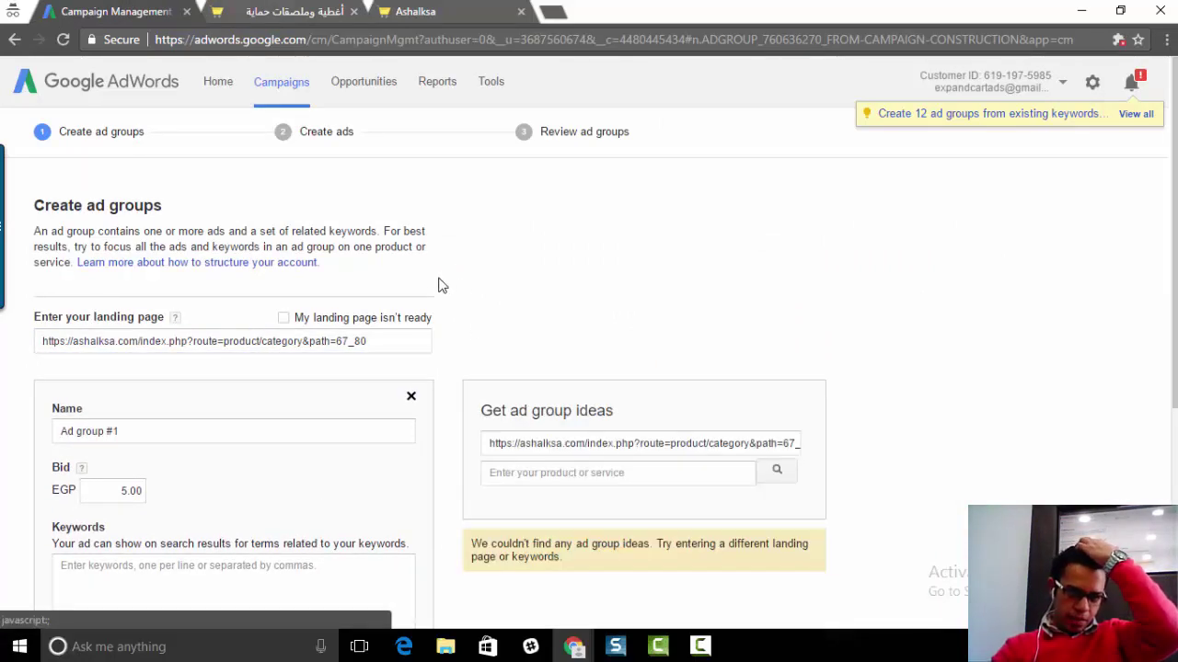
Step: Look over the ad group form and select the whole default name in its Name field
scroll(439, 287, down, 1)
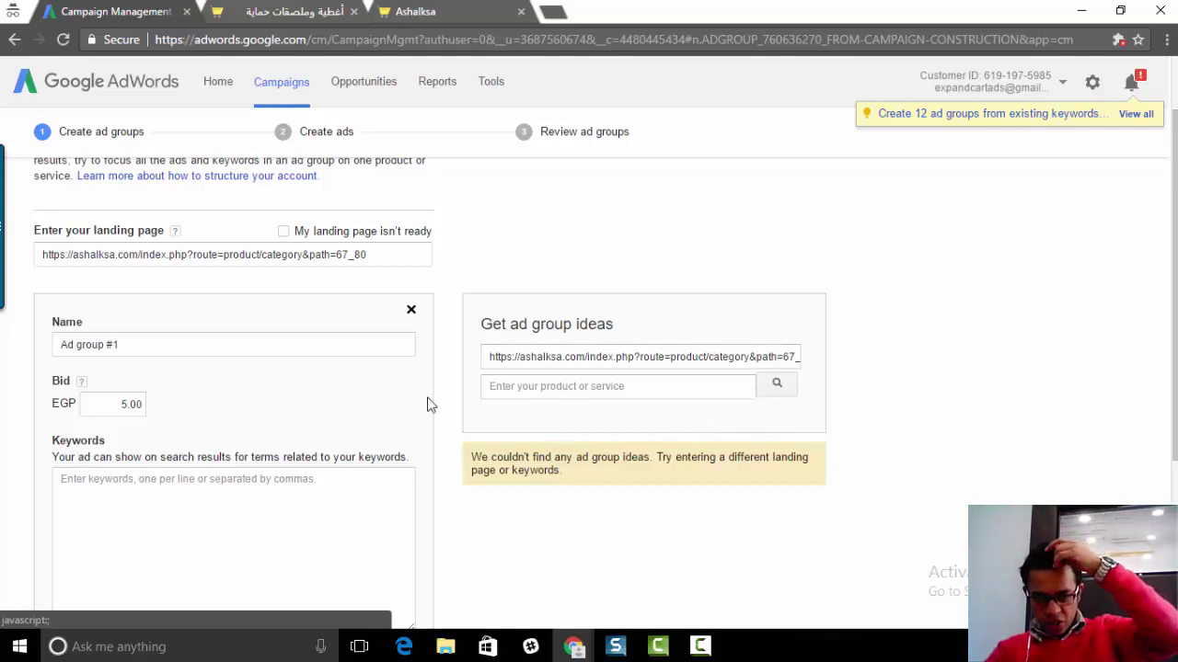
scroll(294, 457, down, 1)
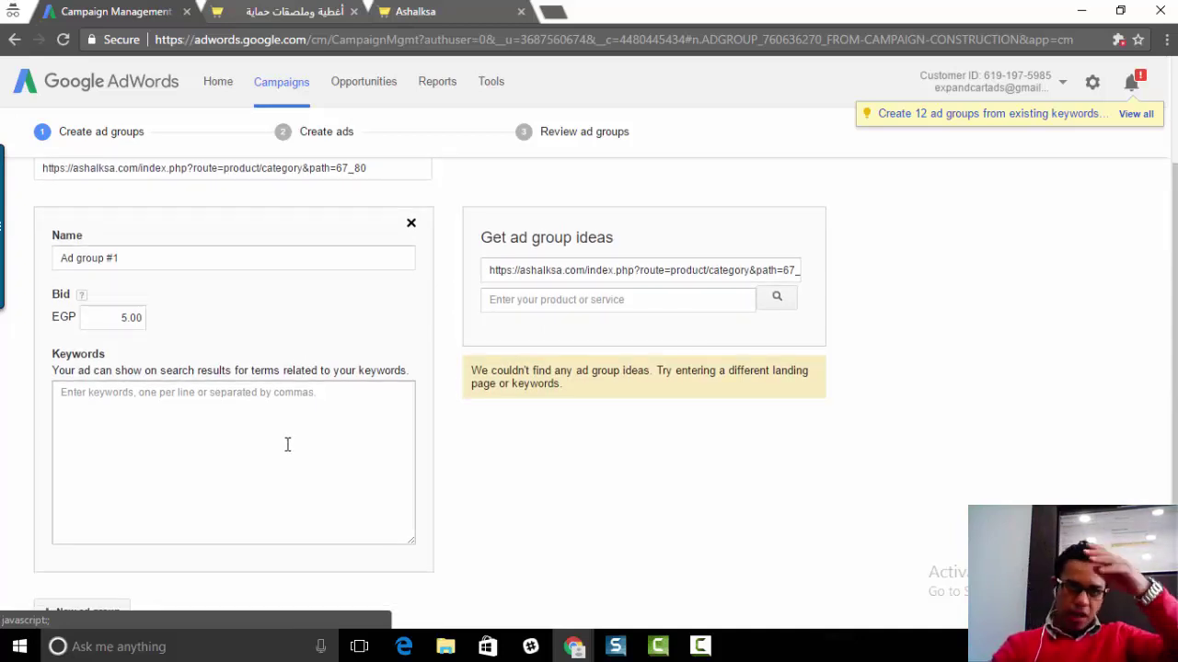
scroll(230, 424, up, 1)
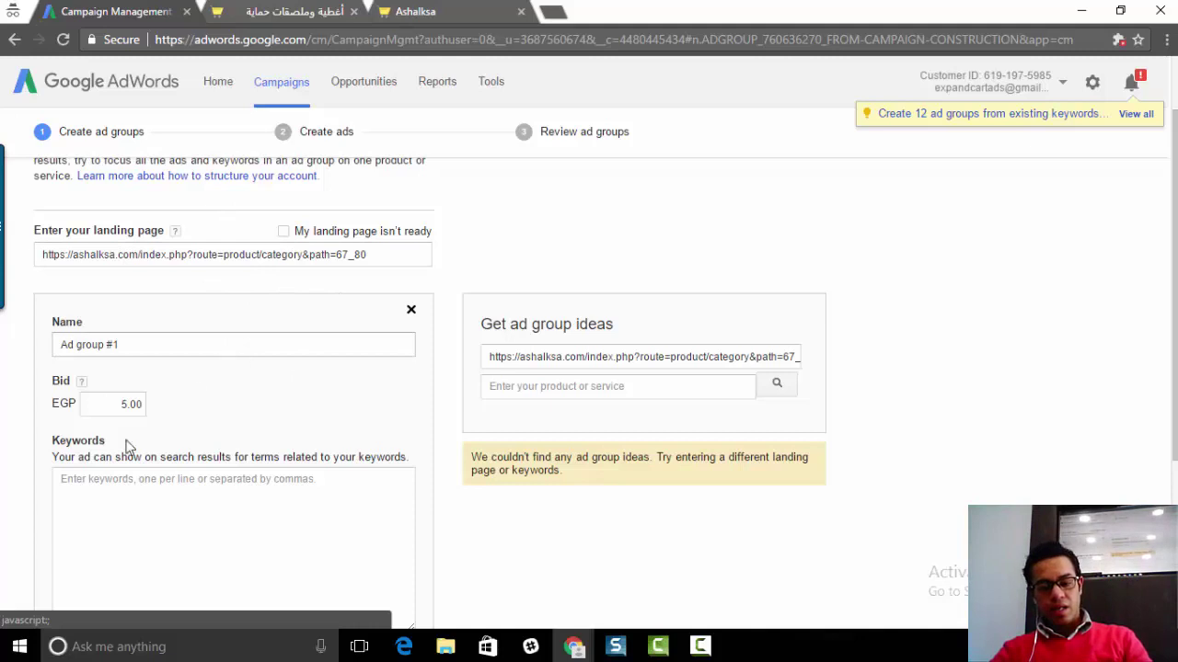
click(136, 346)
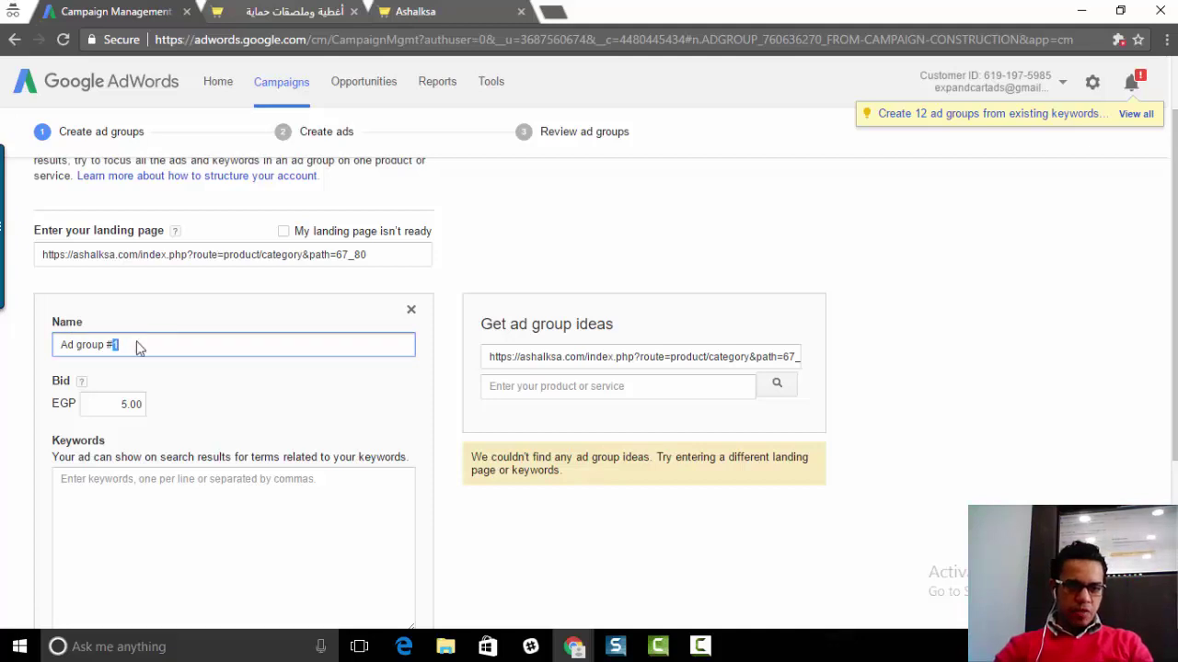
drag(119, 344, 53, 344)
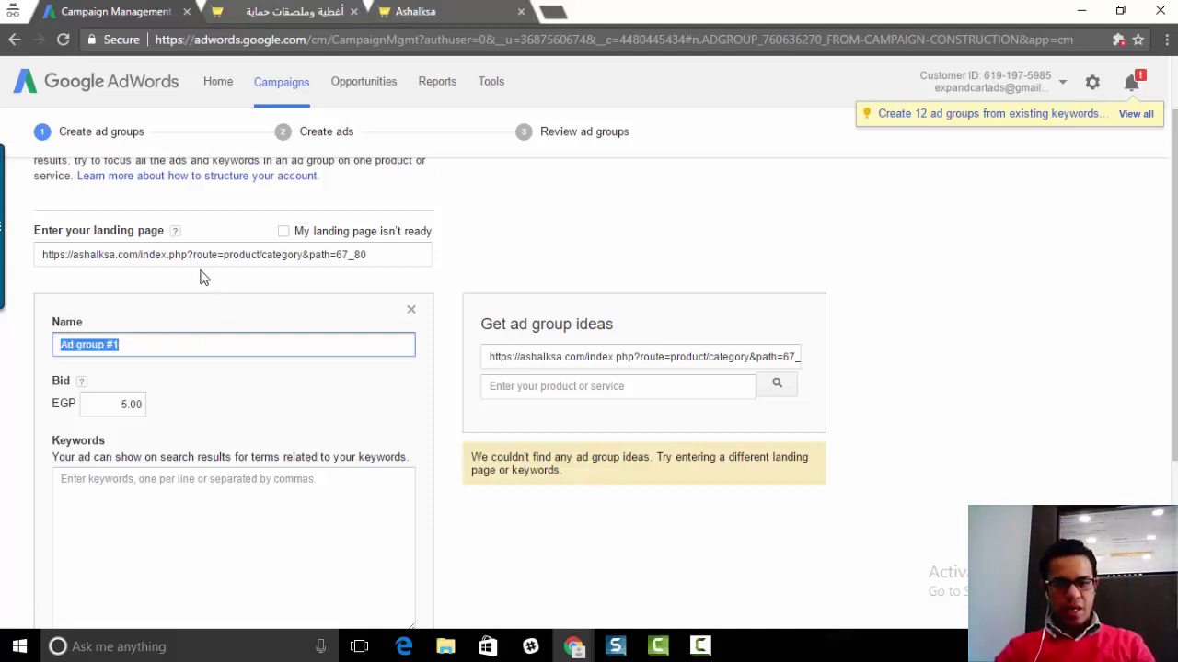
scroll(202, 276, down, 1)
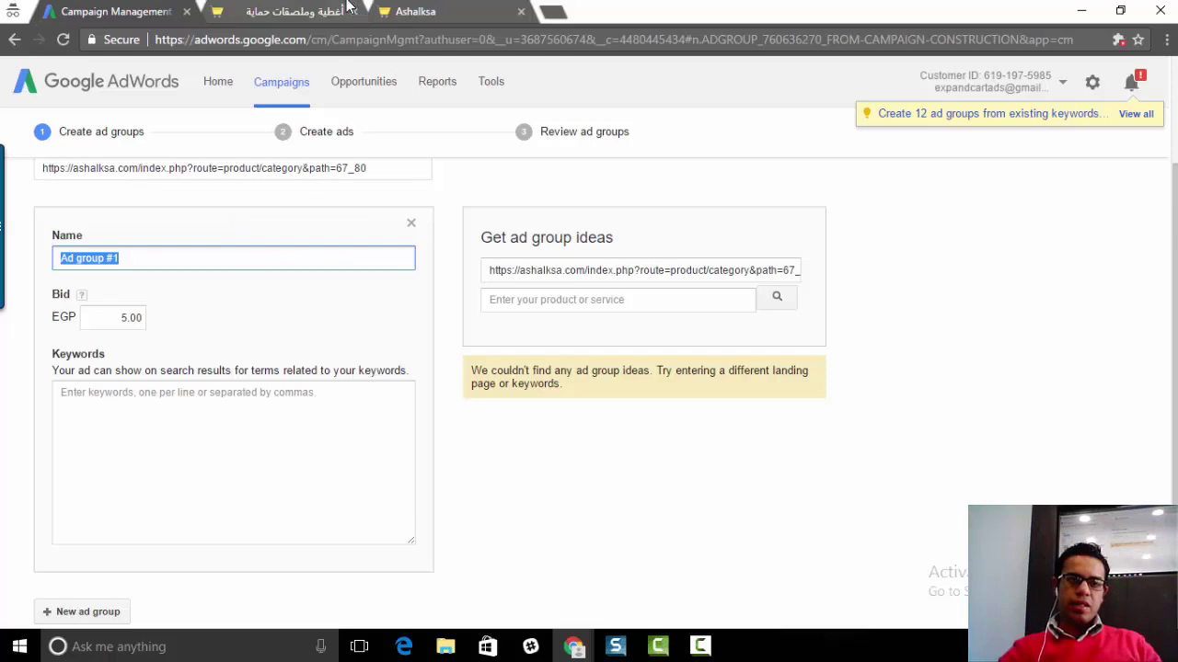
Step: Examine the products listed on the store's covers and protective stickers category page
click(249, 9)
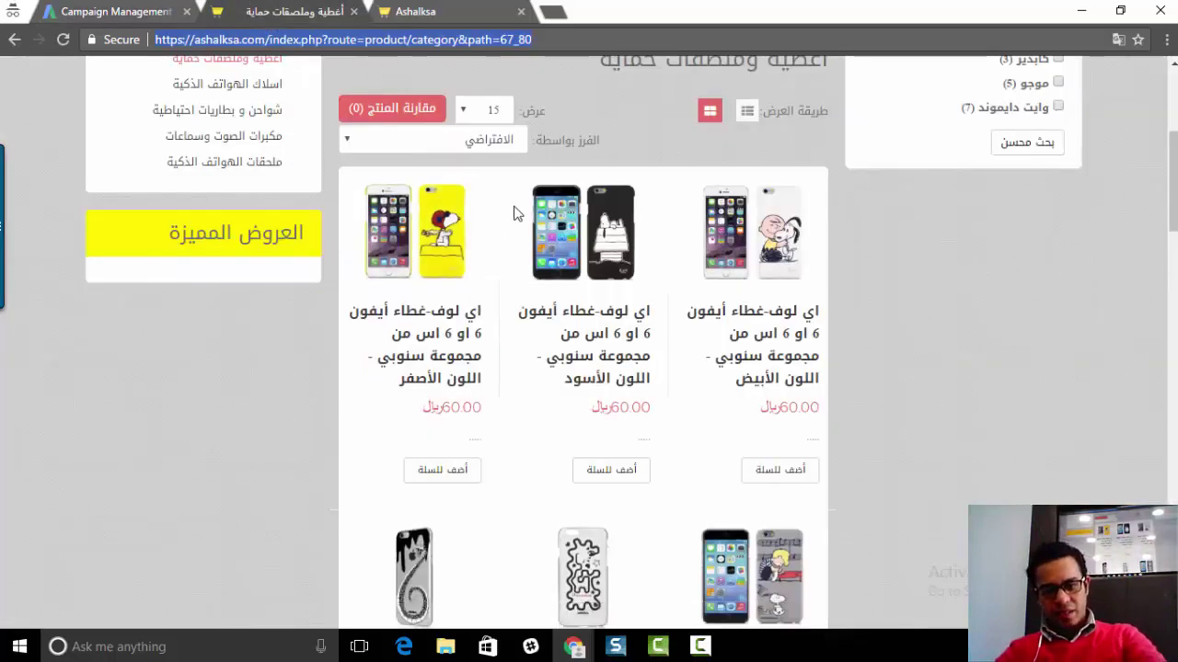
scroll(612, 310, down, 4)
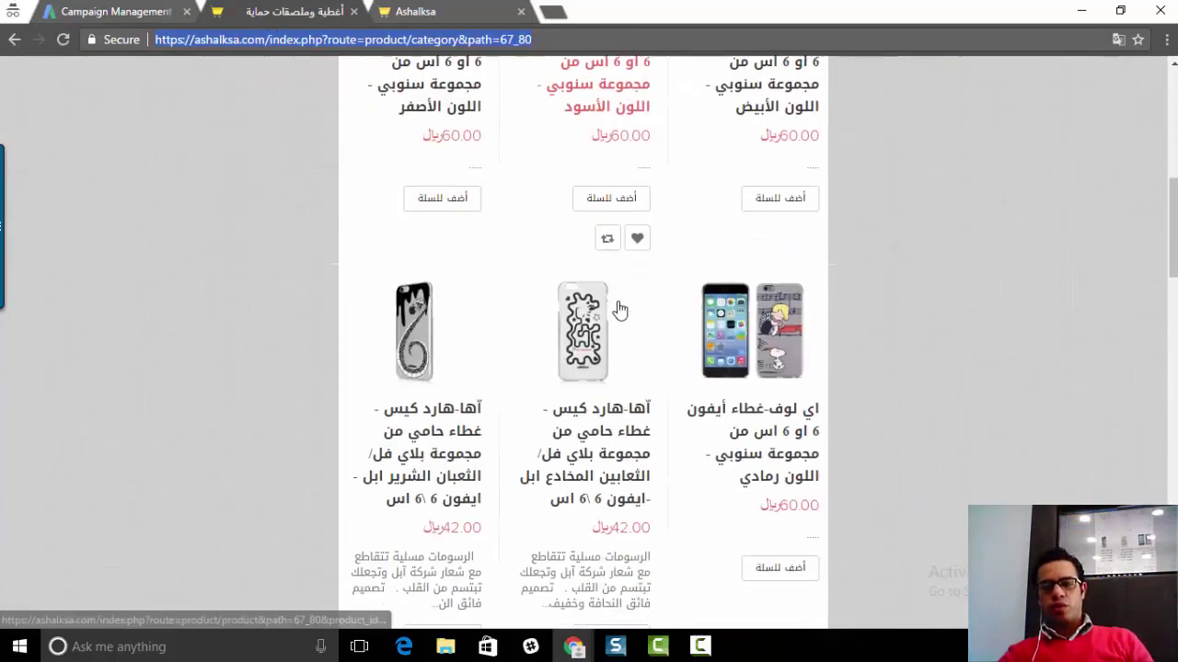
scroll(741, 276, up, 8)
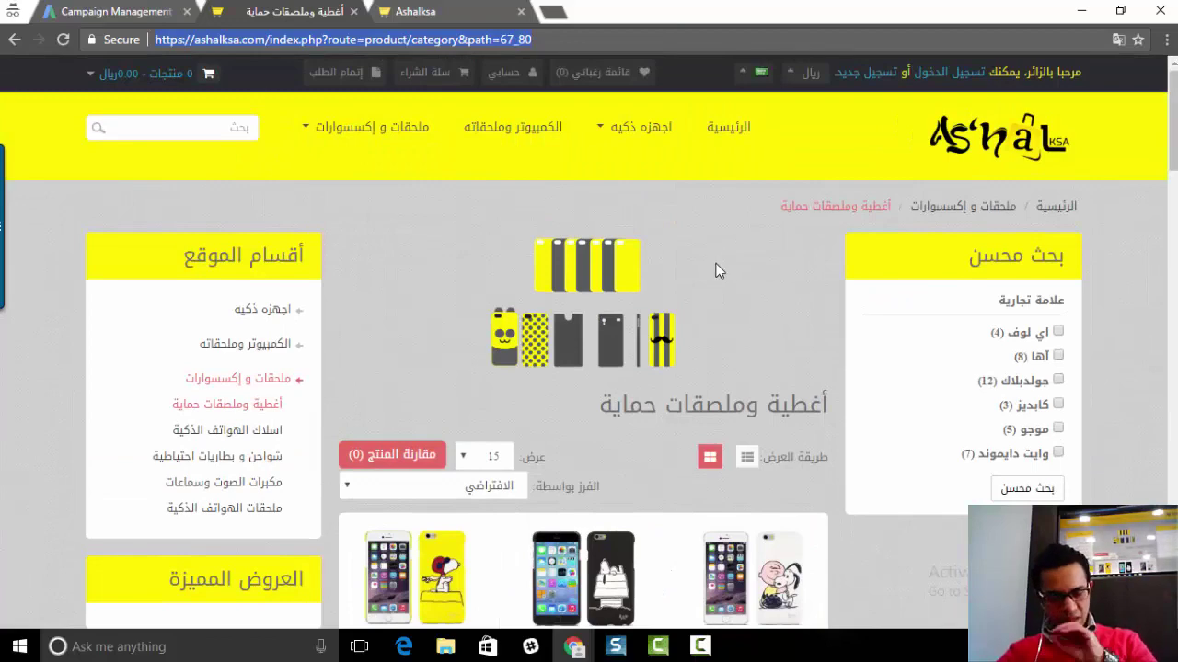
scroll(645, 220, down, 2)
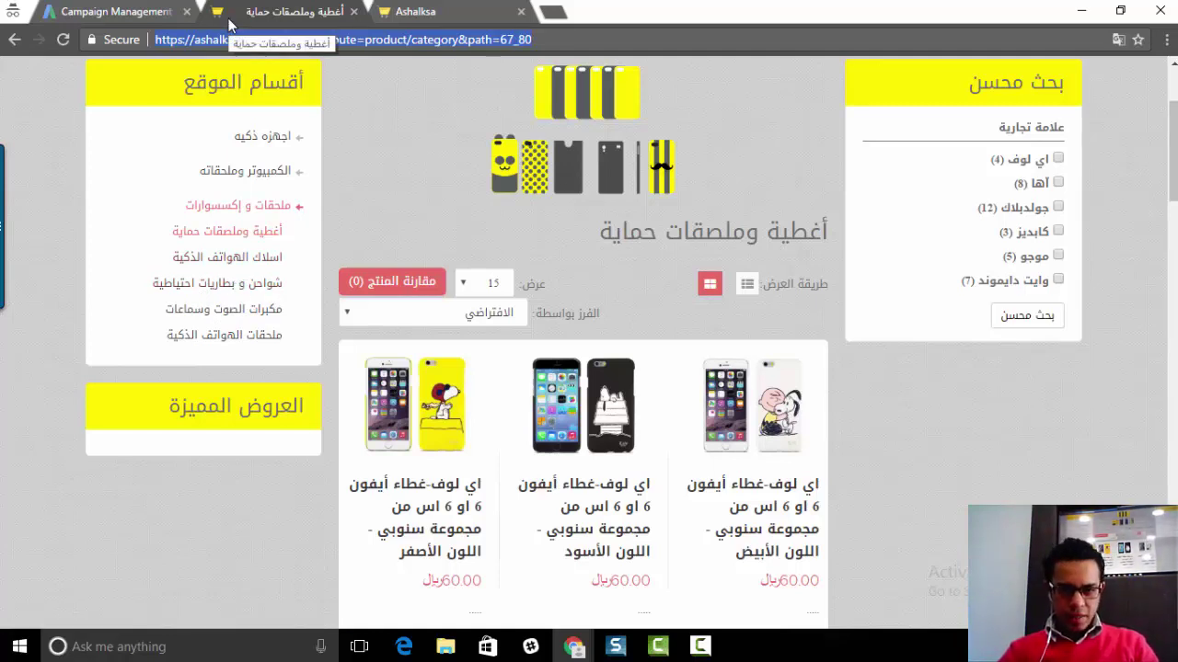
scroll(460, 359, down, 5)
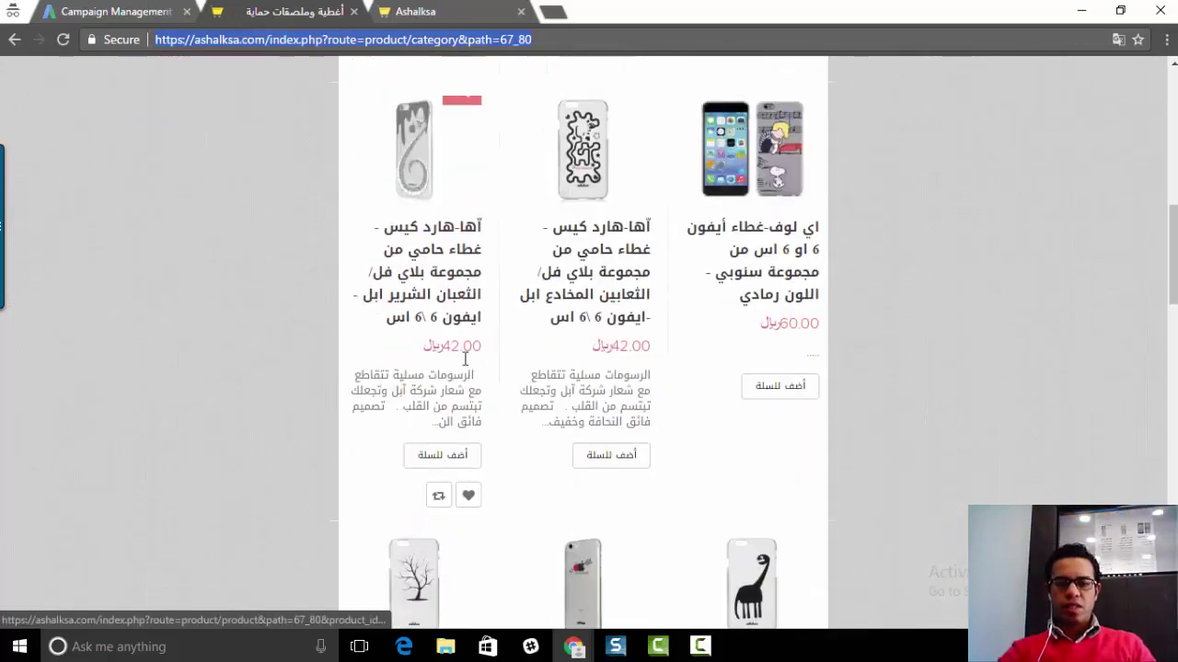
scroll(464, 350, down, 2)
scroll(474, 341, up, 10)
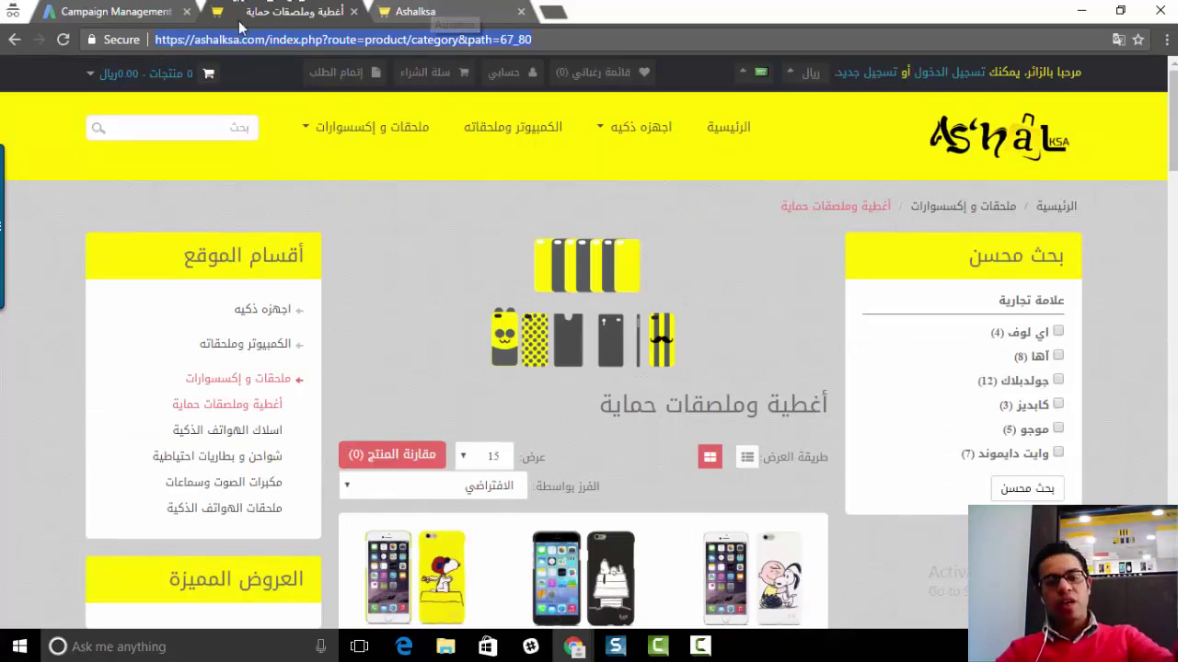
scroll(396, 328, down, 3)
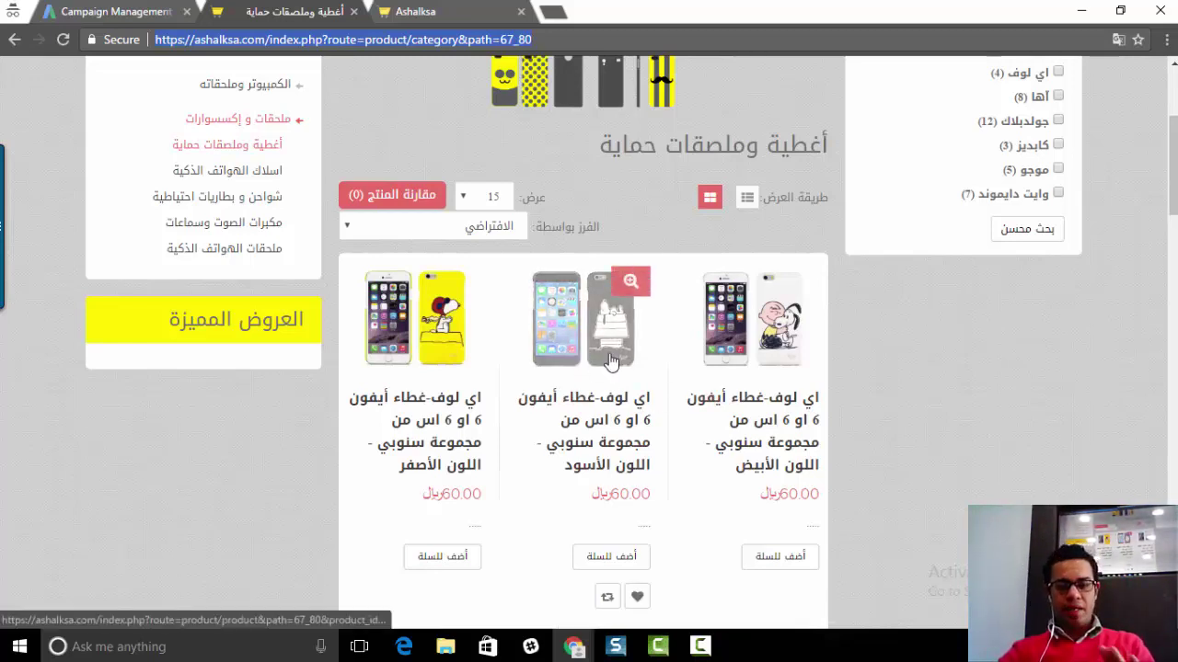
scroll(623, 332, up, 2)
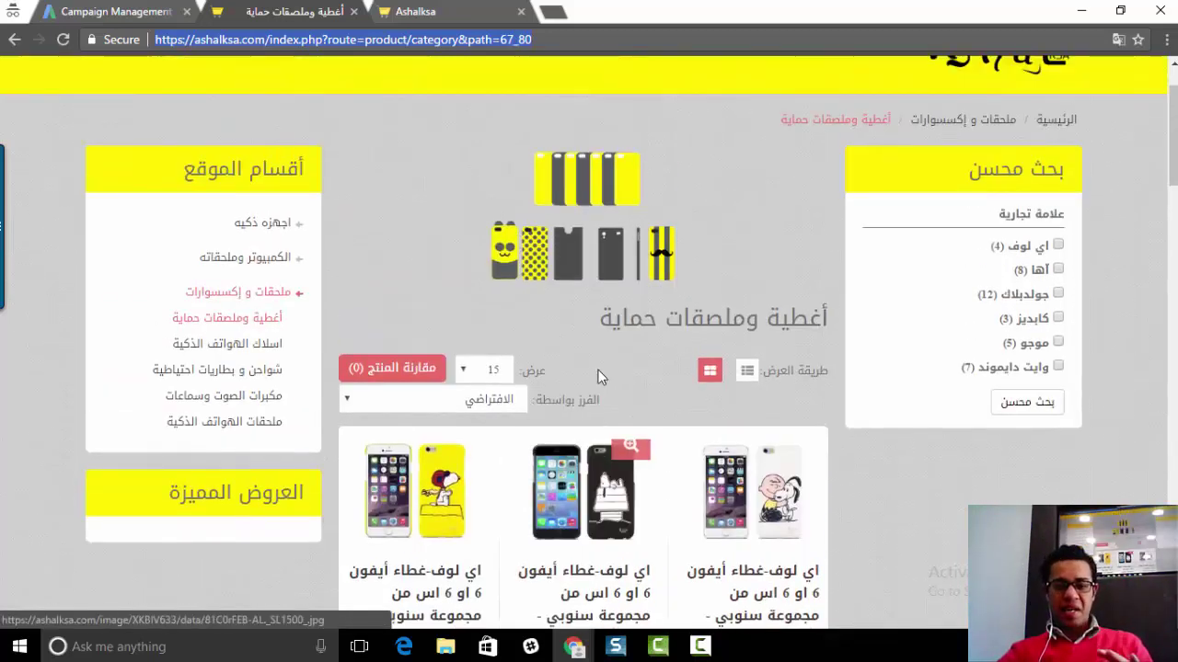
Step: Open the black Snoopy iPhone 6 cover's product page in a separate tab and examine its details
right_click(581, 508)
click(676, 370)
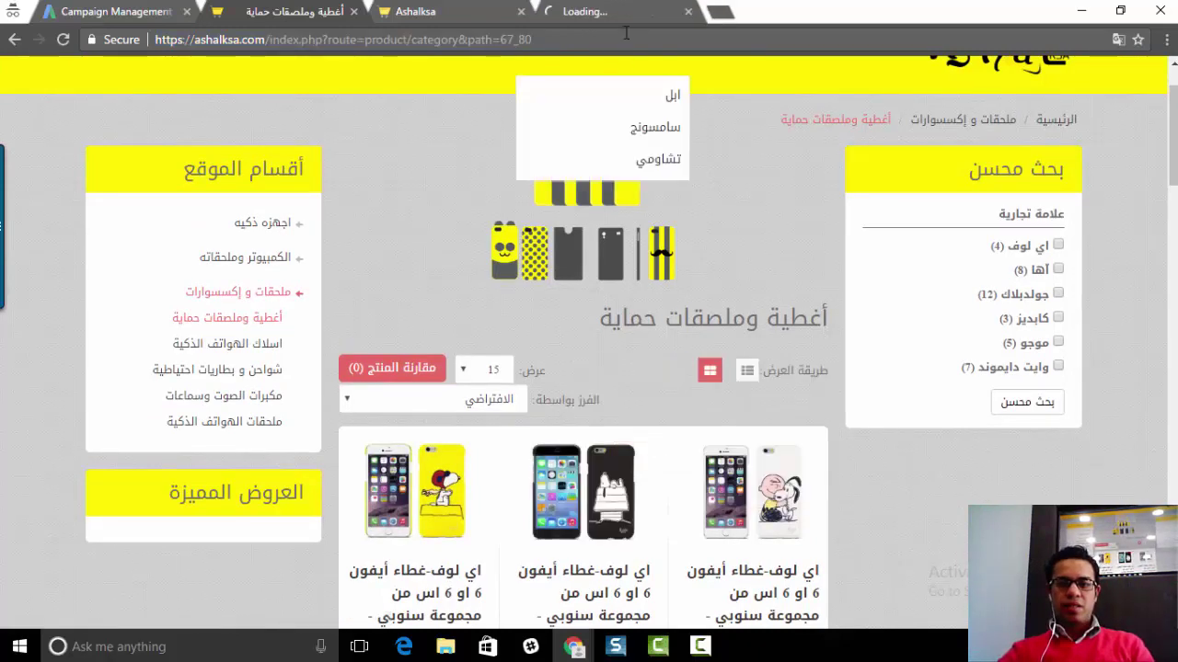
click(617, 15)
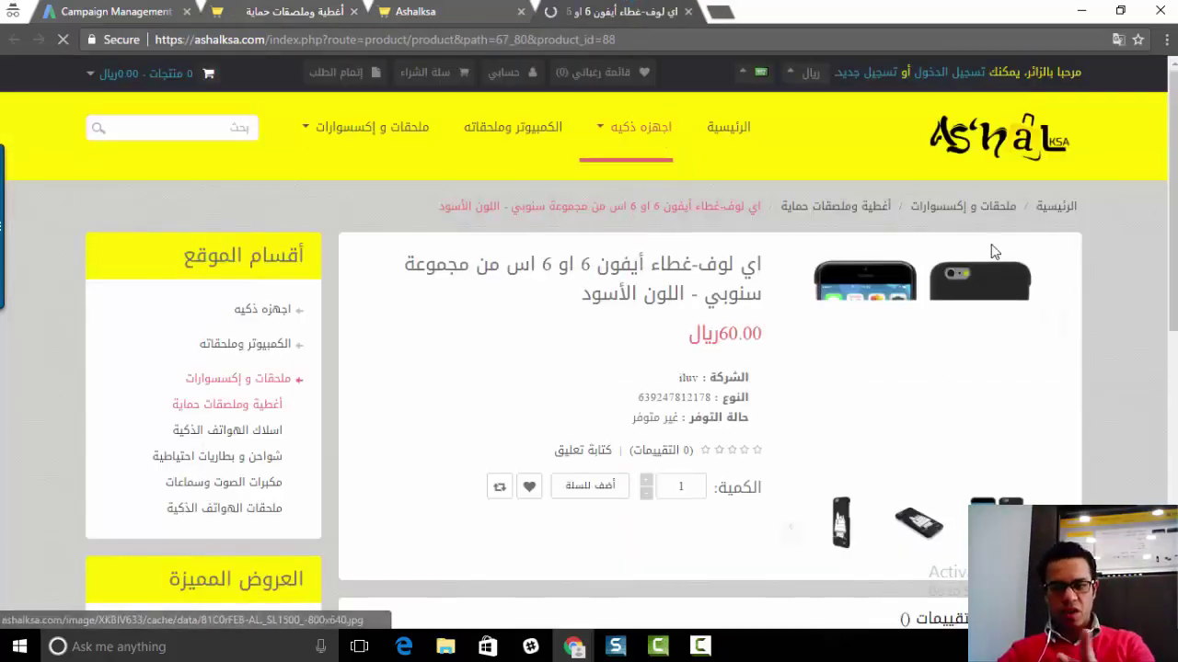
scroll(992, 270, down, 2)
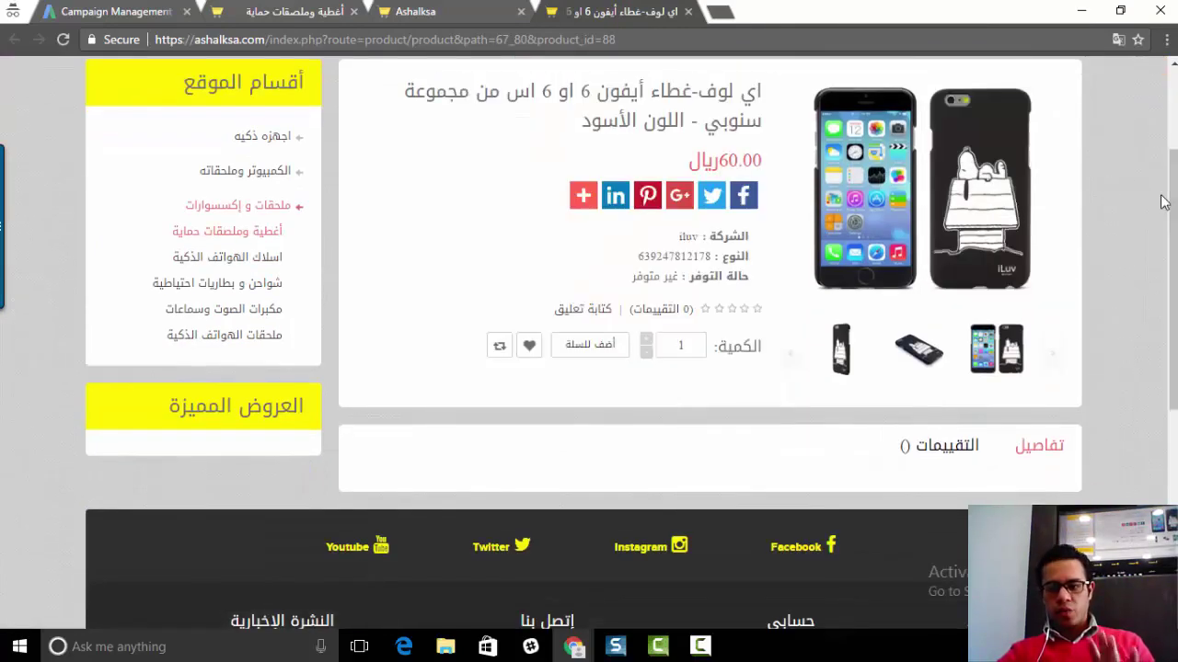
scroll(1049, 273, up, 2)
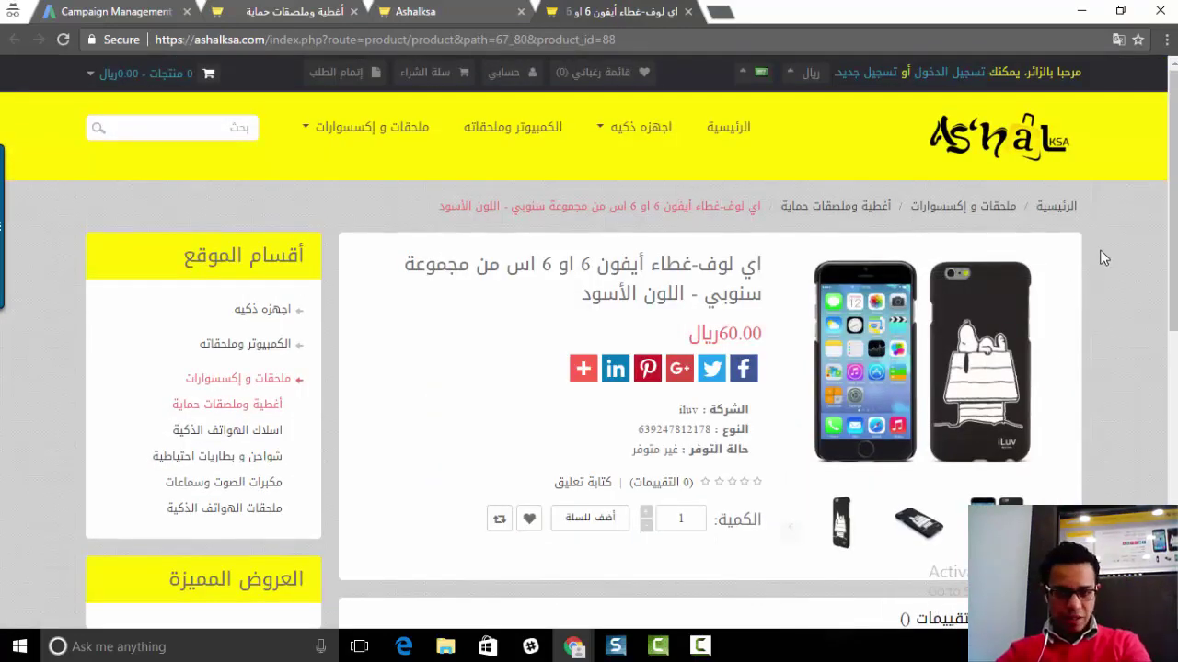
Step: Compare the covers category page and the store's home page with the landing page in the AdWords form, ending on that form
click(835, 206)
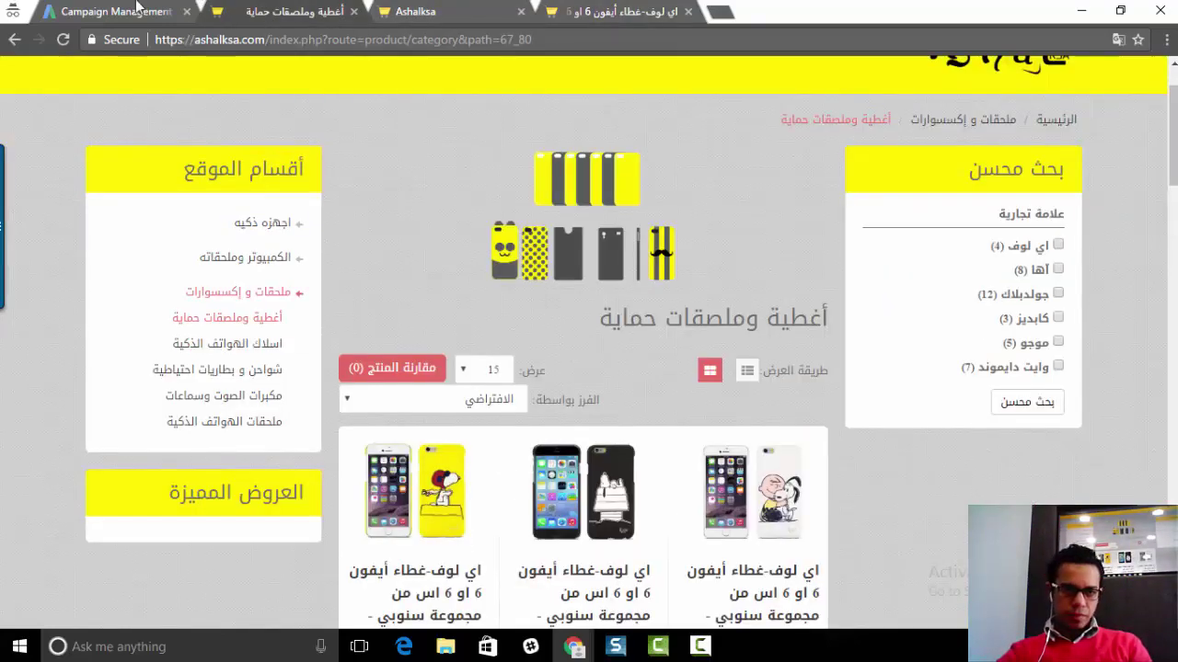
click(85, 11)
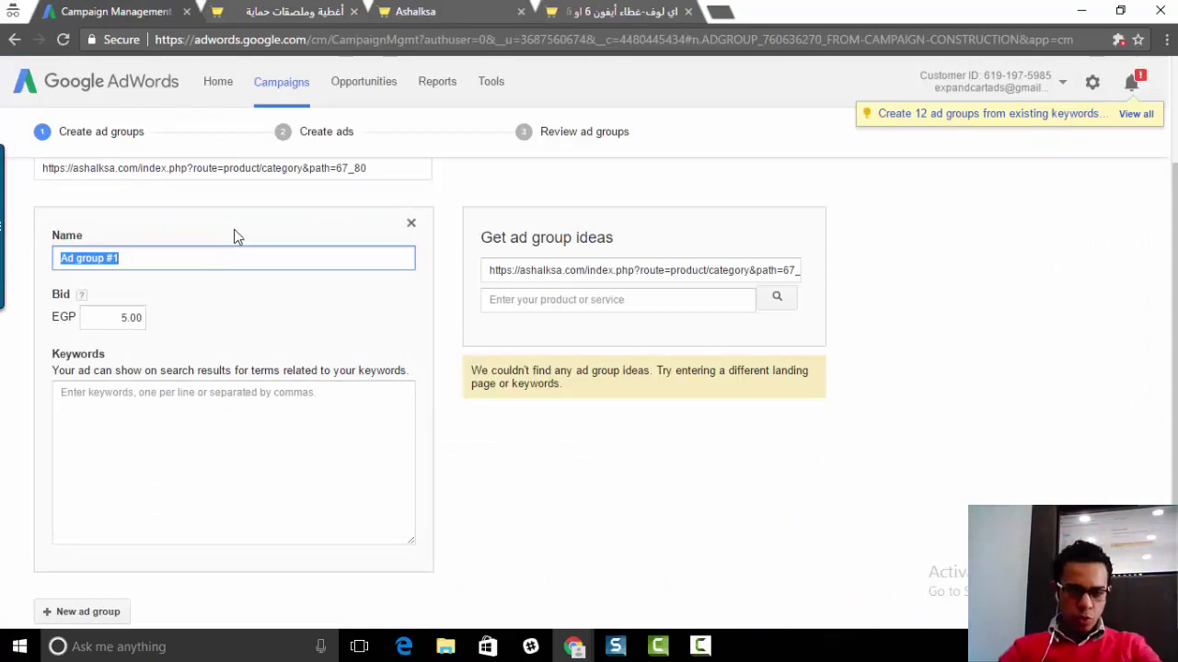
scroll(350, 250, up, 2)
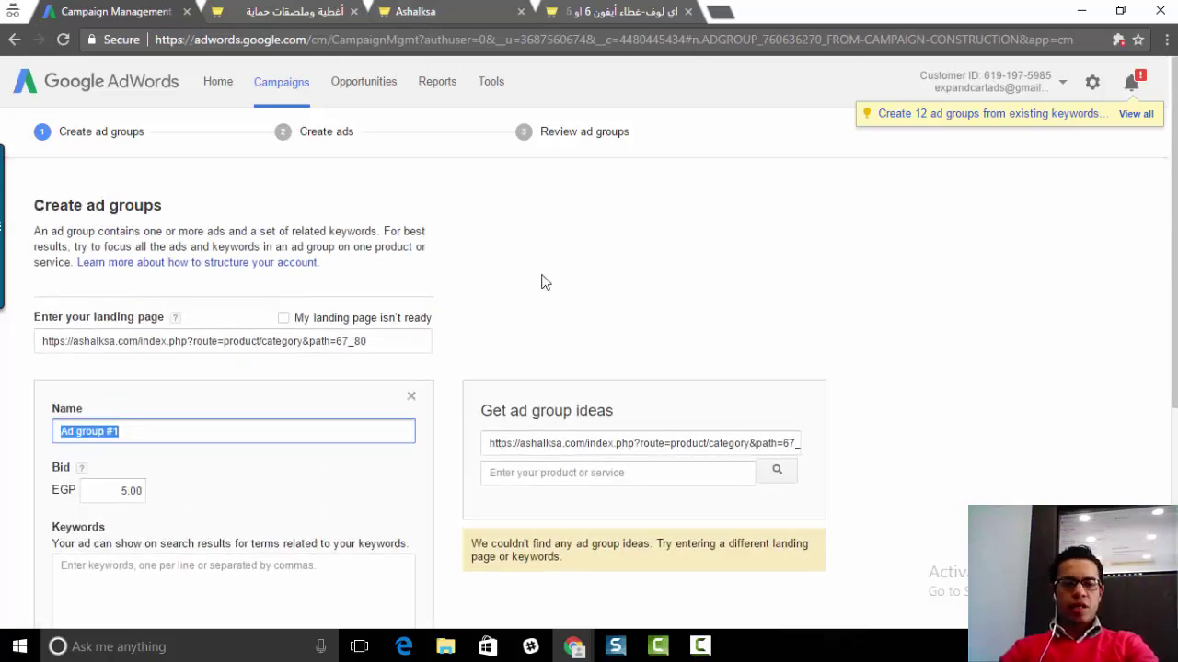
click(415, 14)
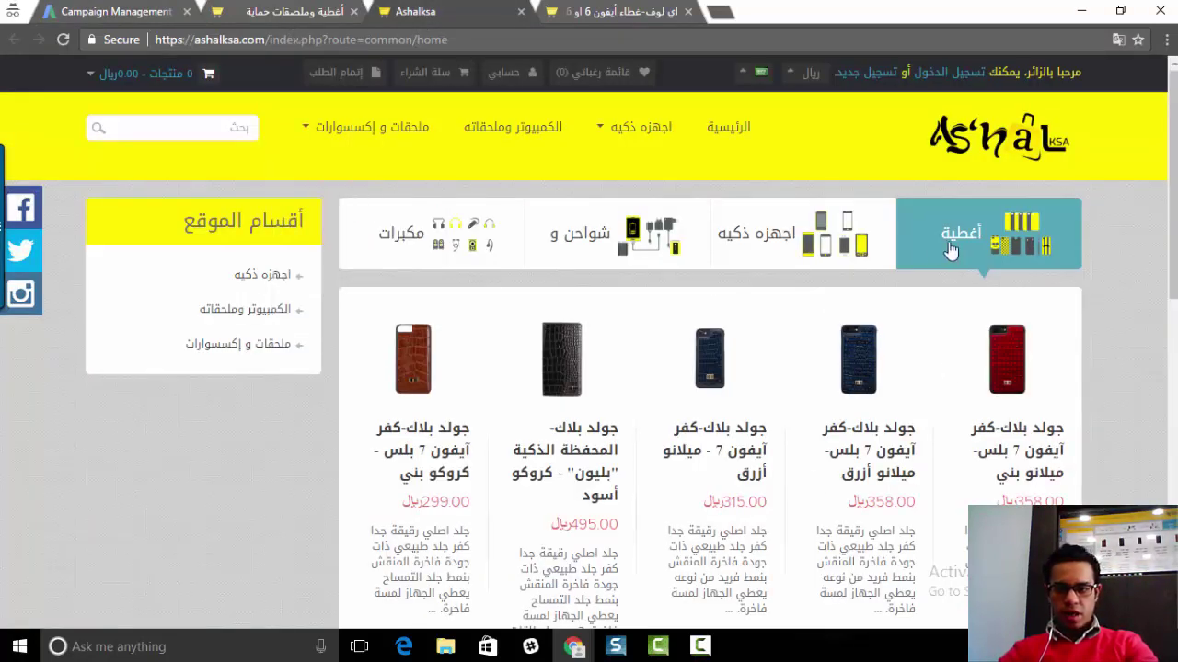
click(288, 17)
click(105, 17)
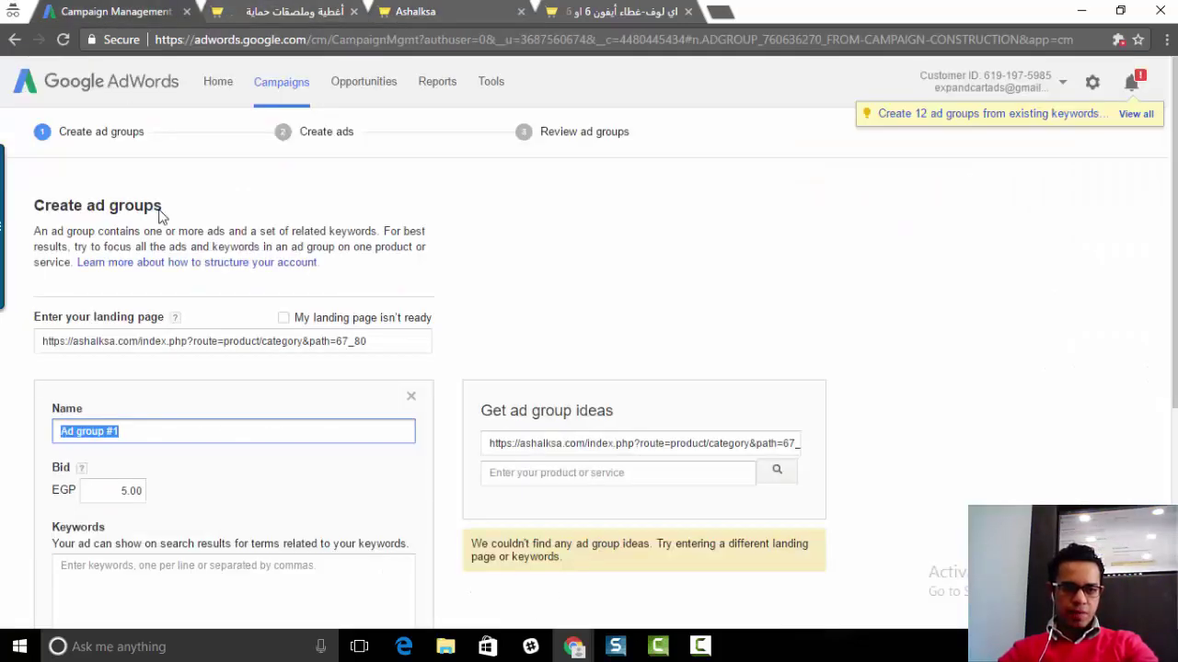
Step: Replace the default ad group name with "أغطية جوالات"
text(H)
key(BackSpace)
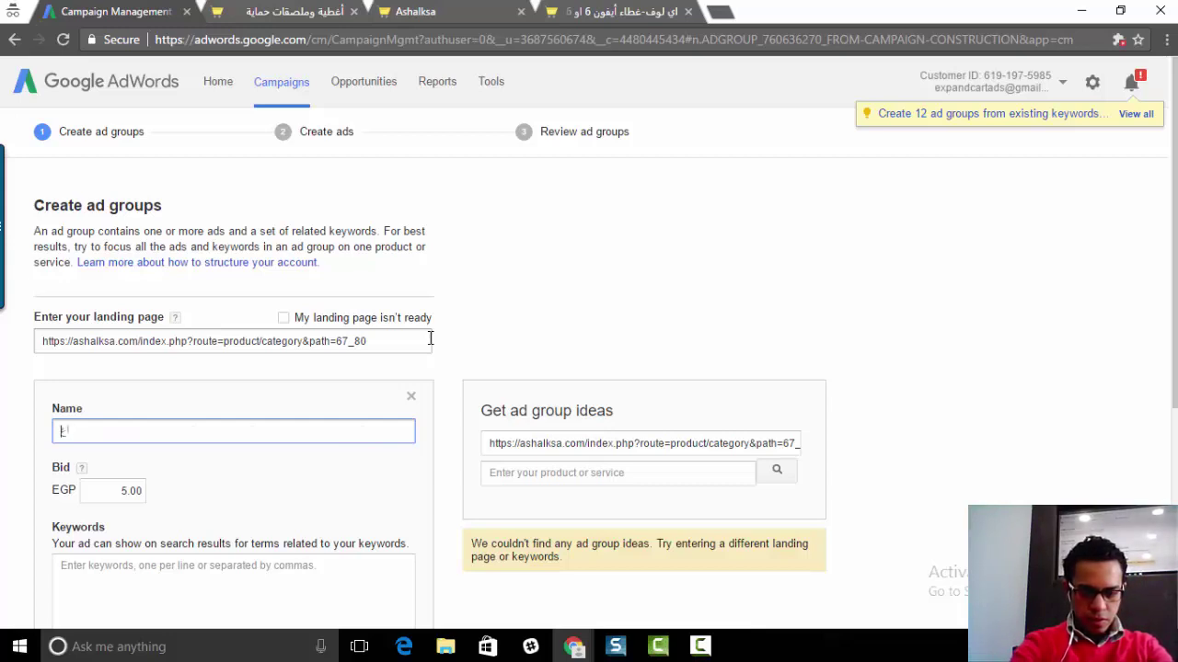
text(ال)
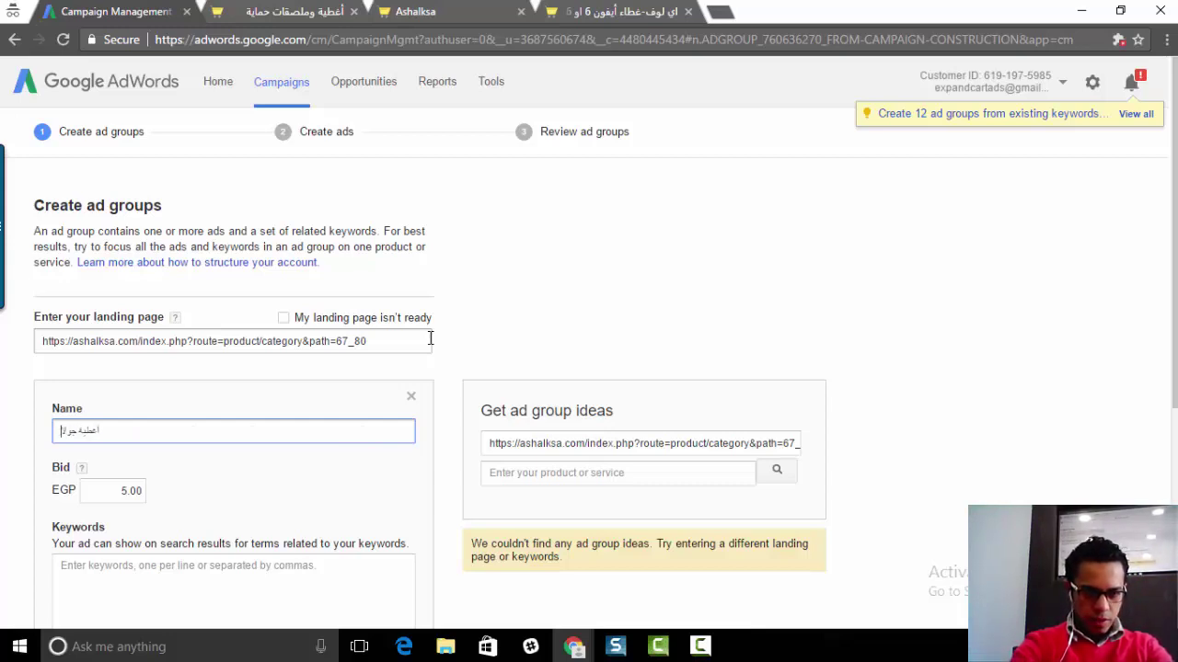
text(ات)
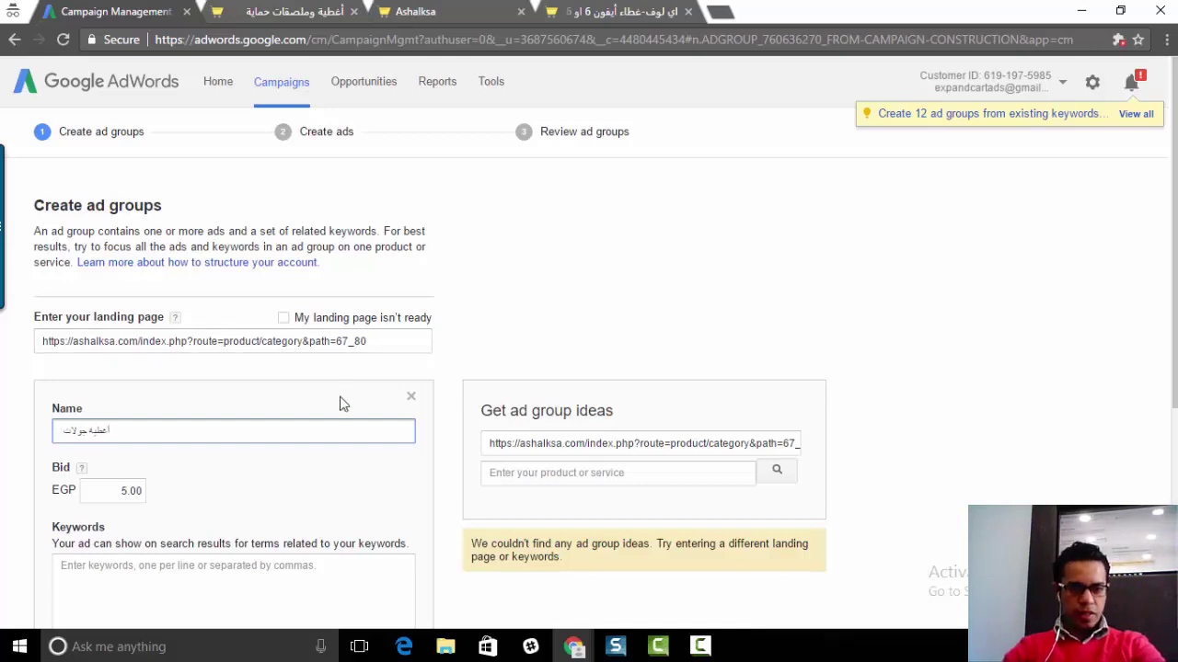
Step: Look through the store's home page and covers category page for keyword wording for the ad group
click(203, 493)
scroll(174, 428, down, 2)
click(398, 500)
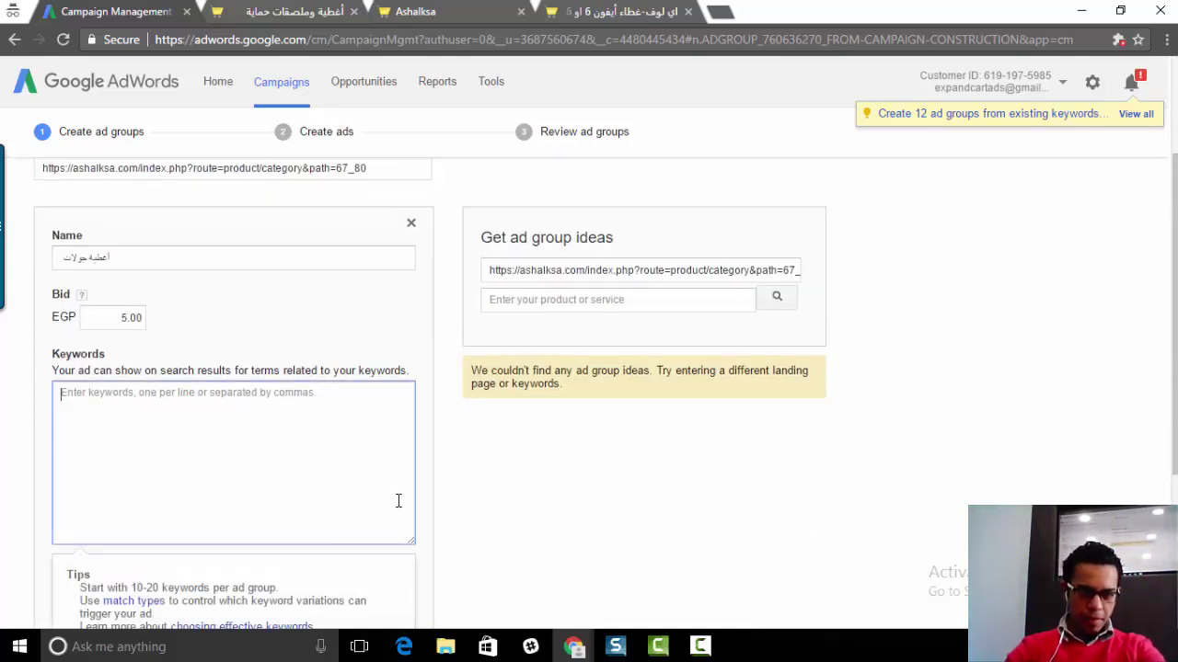
scroll(402, 509, down, 1)
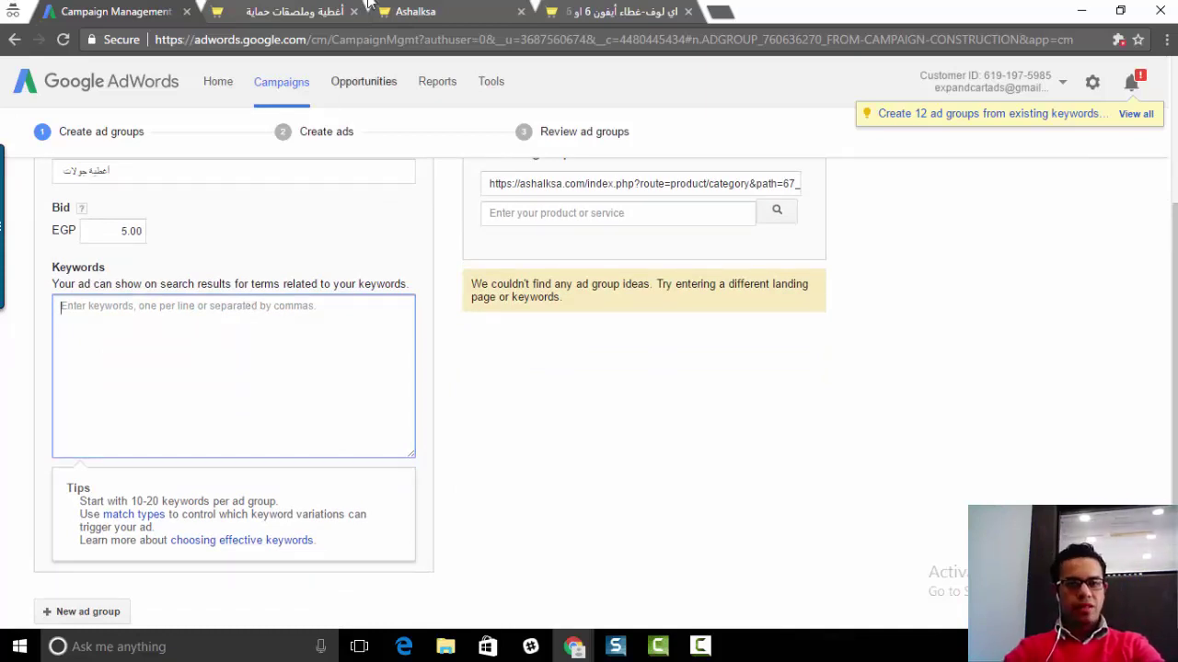
click(423, 11)
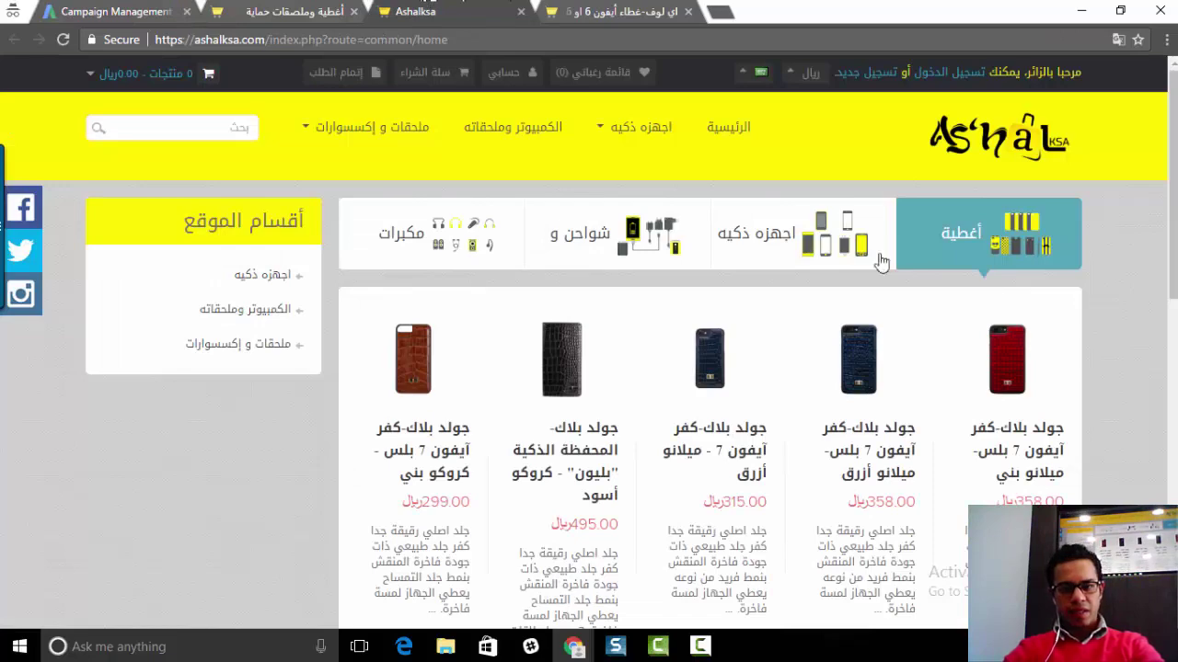
click(294, 12)
scroll(699, 379, down, 4)
scroll(697, 379, down, 1)
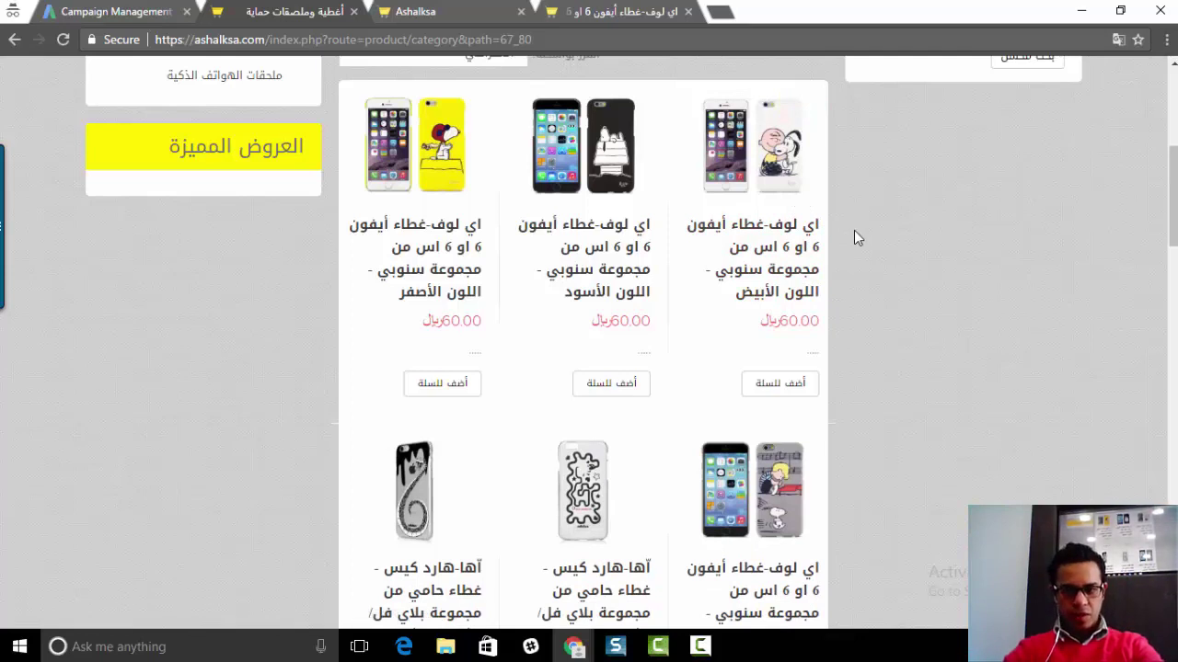
Step: Copy "طاء أيفون" from the white Snoopy iPhone cover's title on the category page into the ad group's keywords
mouse_move(739, 199)
drag(685, 237, 755, 230)
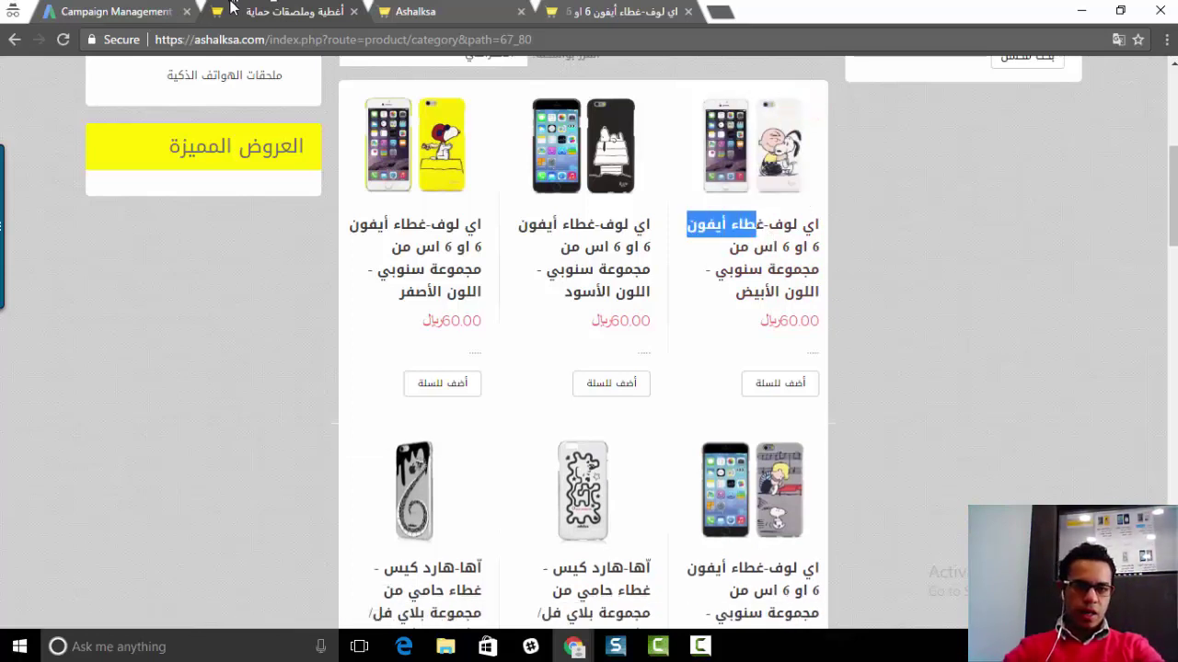
click(157, 11)
click(264, 328)
text(طاء أيفون)
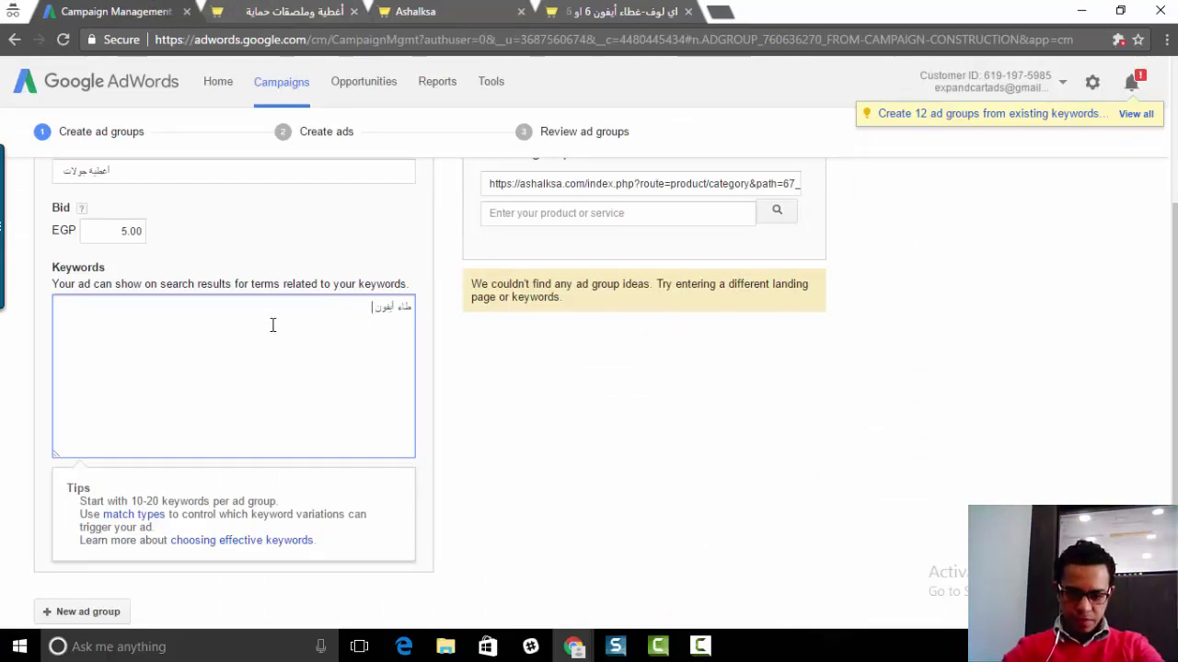
Step: Search the ad group ideas for "طاء أيفون" and change the keyword to "غطاء اي فون"
drag(375, 310, 562, 279)
text(غ)
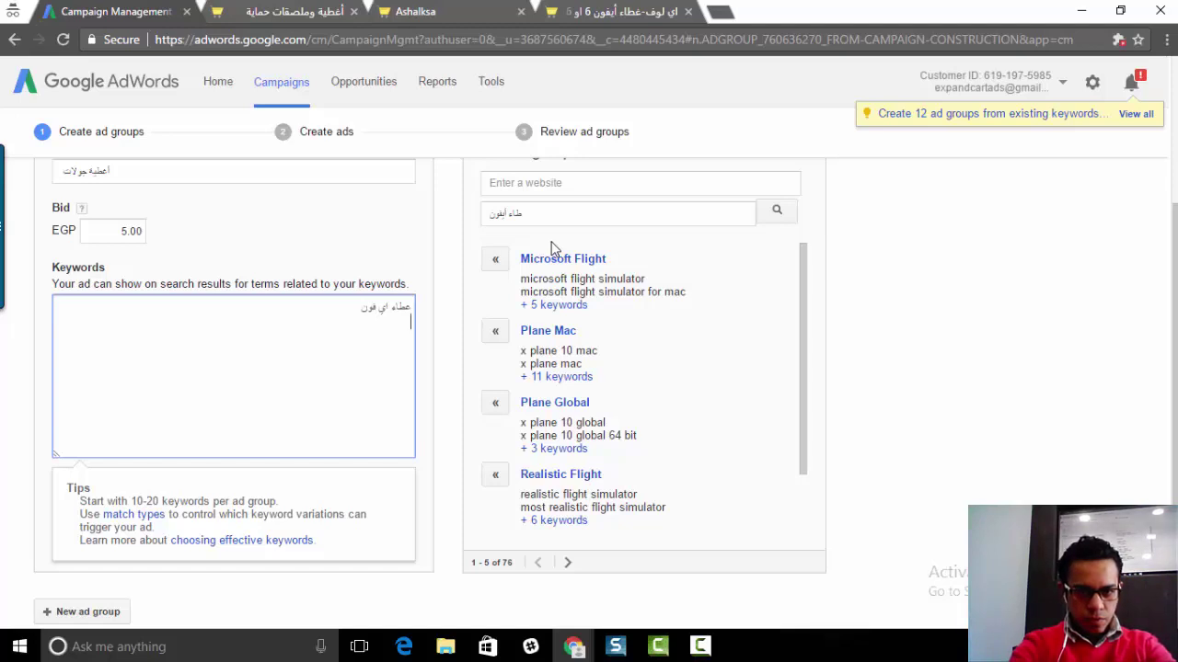
Step: Search the ad group ideas using the keyword "غطاء اي فون" in place of the previous term
drag(574, 210, 476, 218)
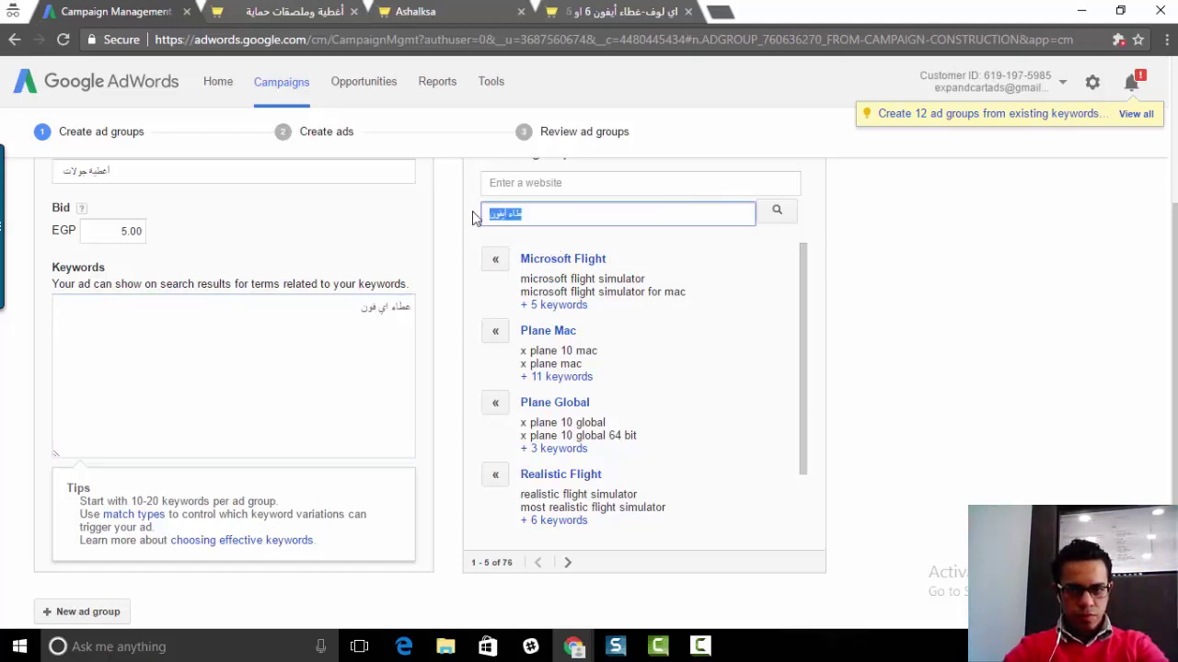
drag(344, 310, 492, 312)
key(ctrl+c)
click(532, 212)
key(ctrl+a)
key(ctrl+v)
click(776, 211)
click(342, 311)
scroll(675, 261, up, 3)
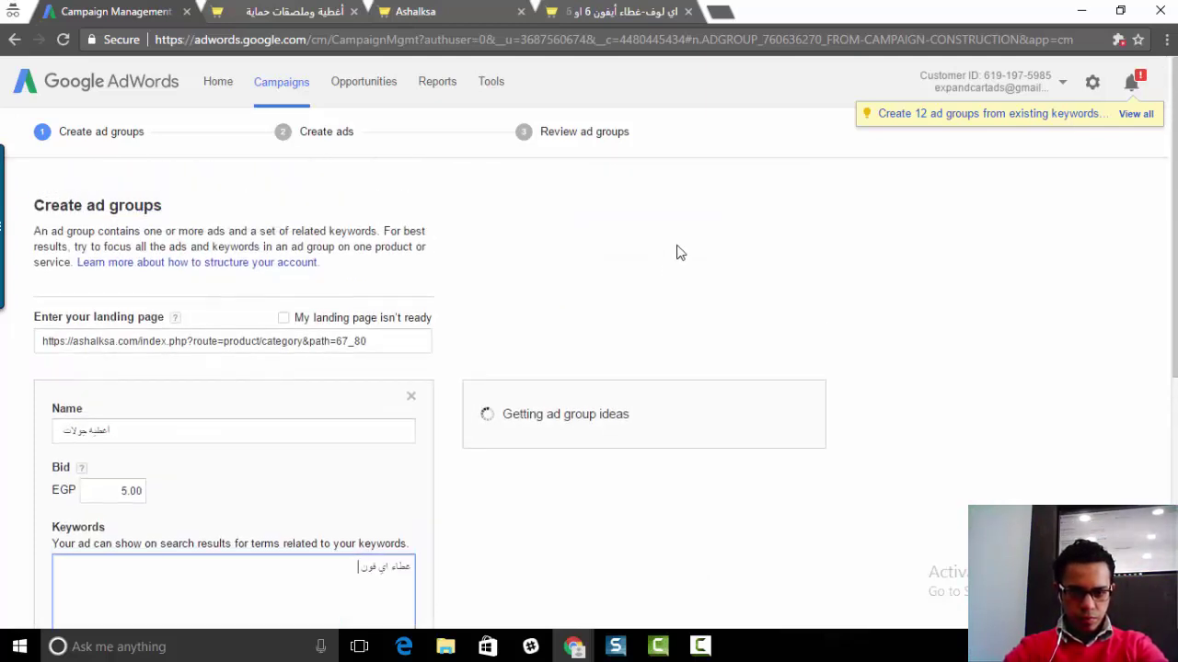
scroll(693, 249, down, 2)
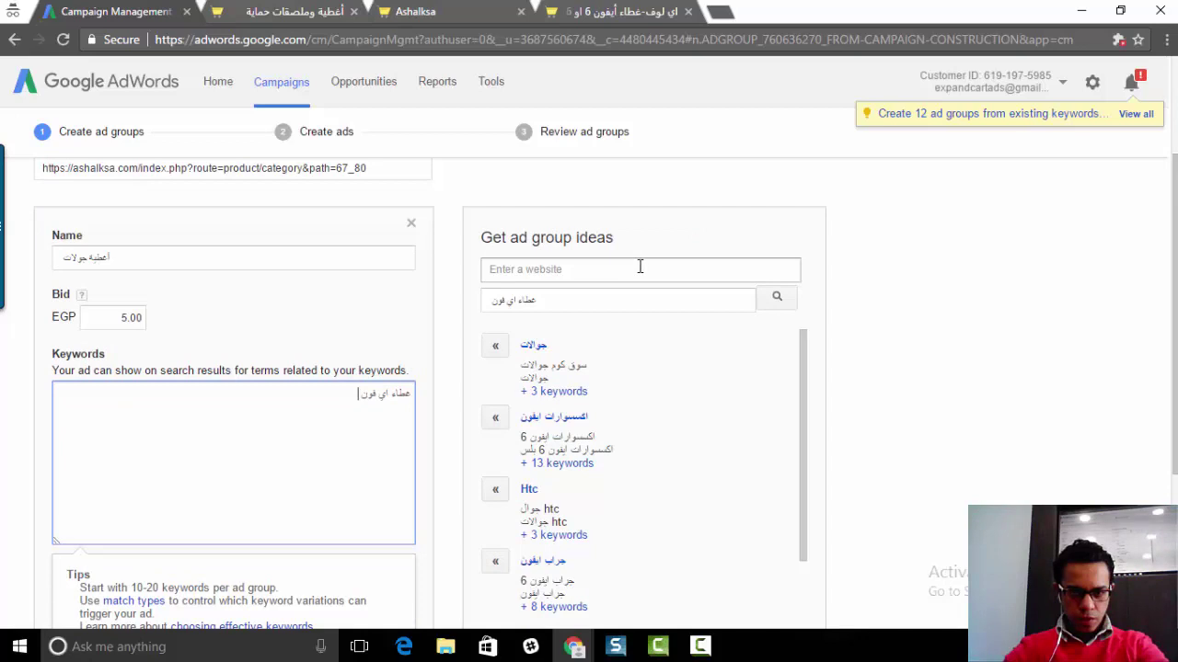
click(594, 301)
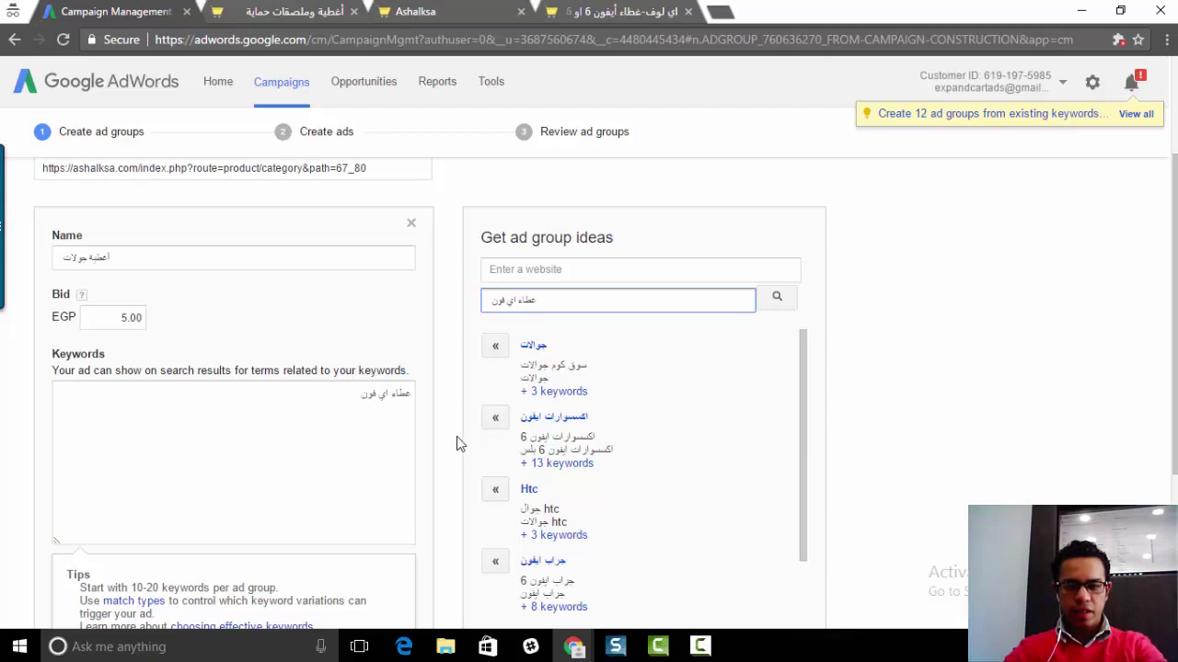
Step: Add the "جراب ايفون" ad group idea to the campaign, excluding the keyword "جراب شاحن ايفون 6"
scroll(460, 444, down, 1)
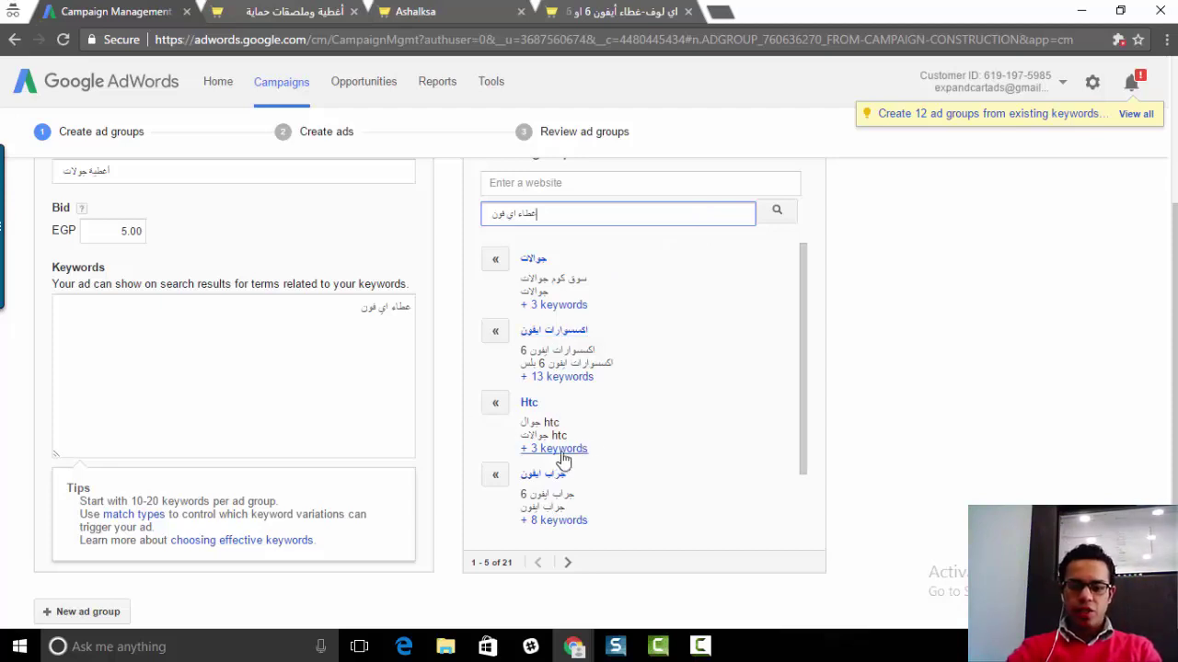
click(534, 521)
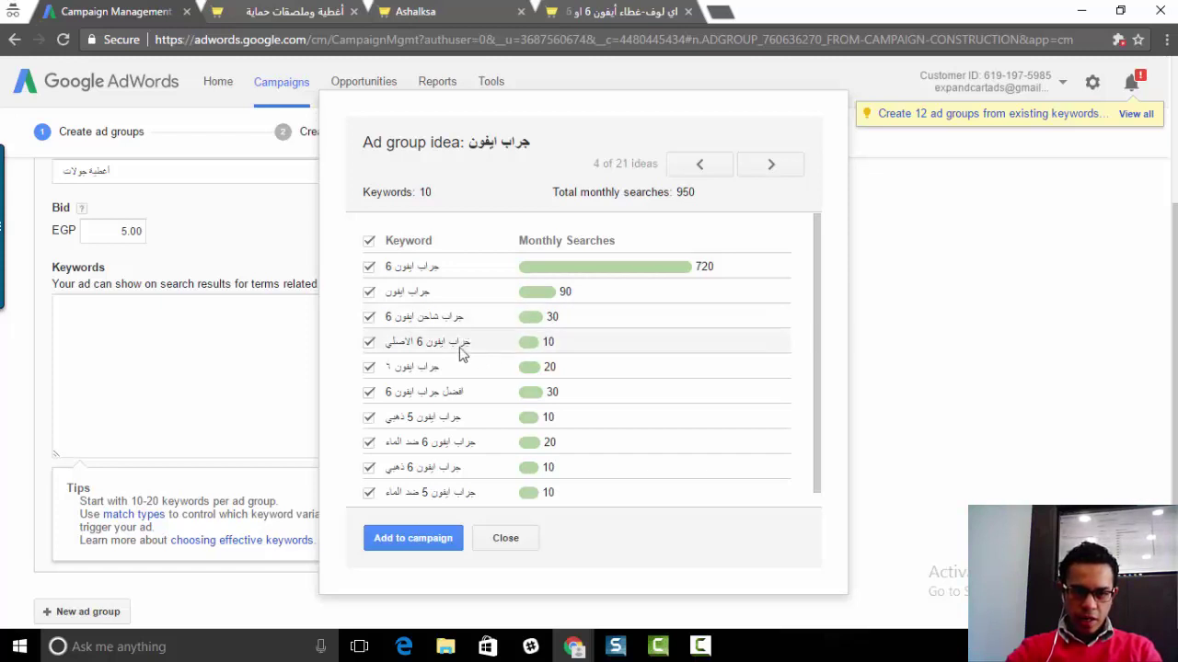
click(369, 317)
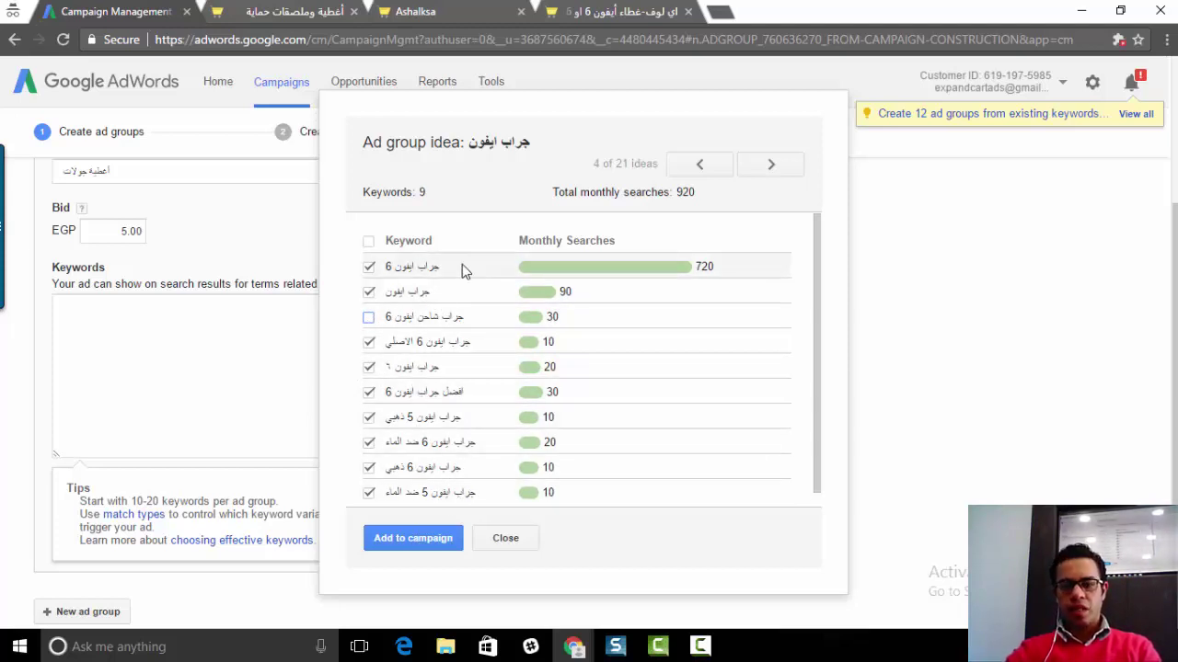
click(413, 542)
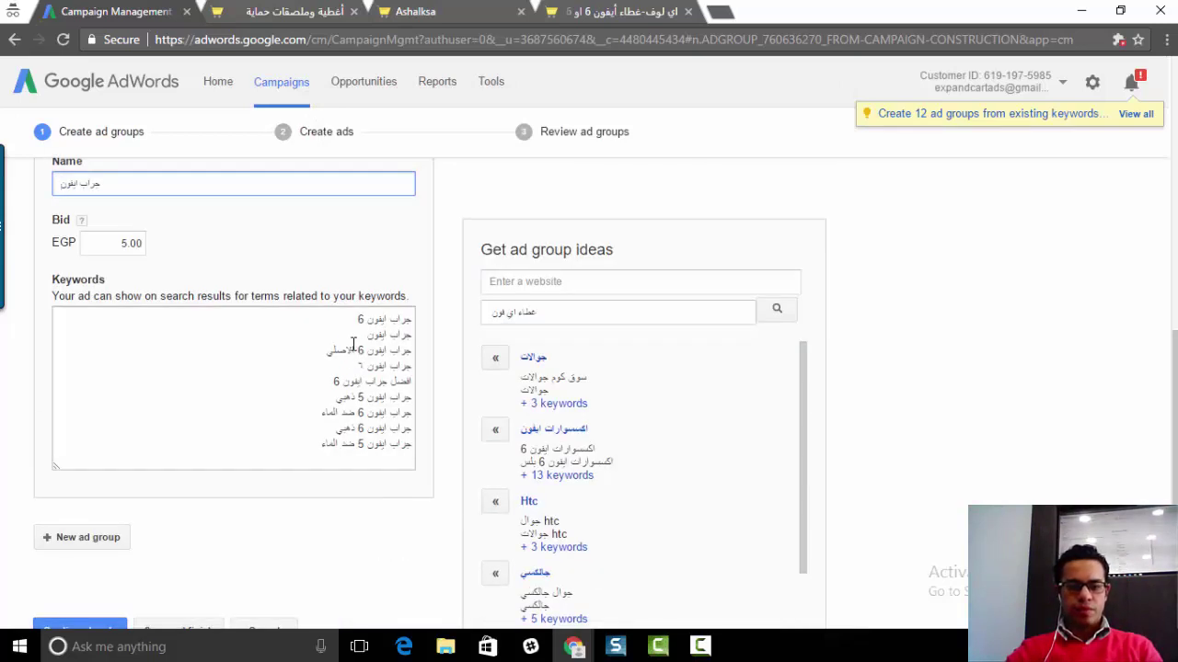
Step: Compare the two ad groups and remove the original "أغطية جولات" group
scroll(358, 335, up, 2)
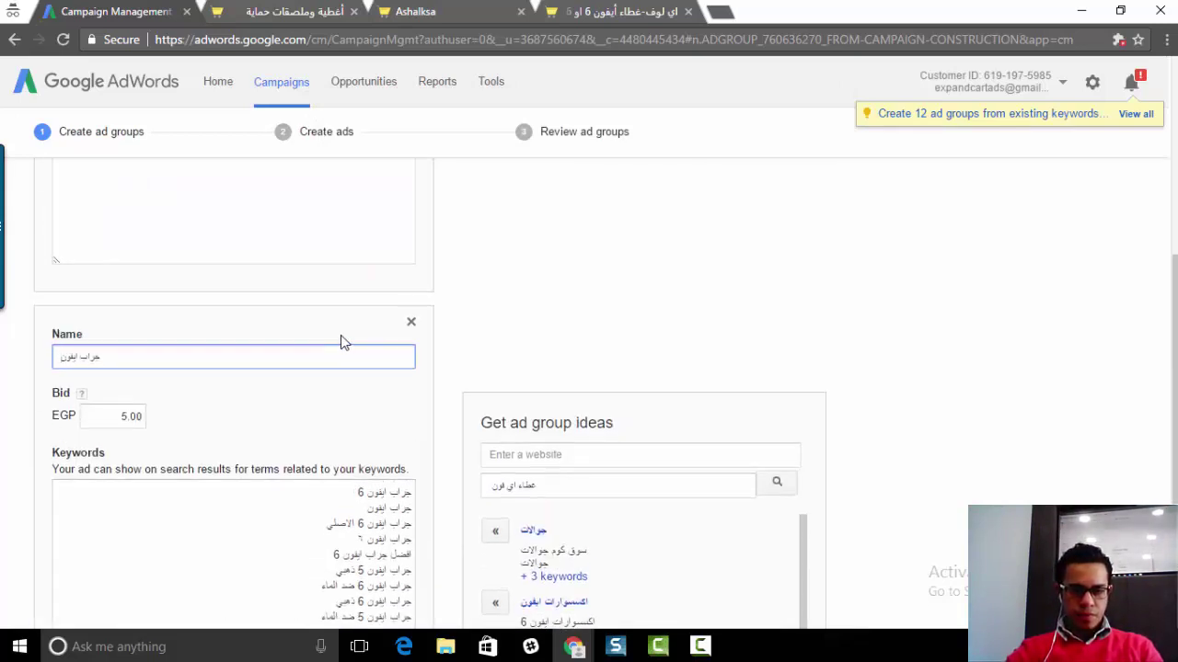
scroll(341, 335, down, 3)
scroll(297, 281, up, 2)
scroll(297, 282, down, 2)
scroll(297, 303, up, 5)
scroll(304, 322, down, 5)
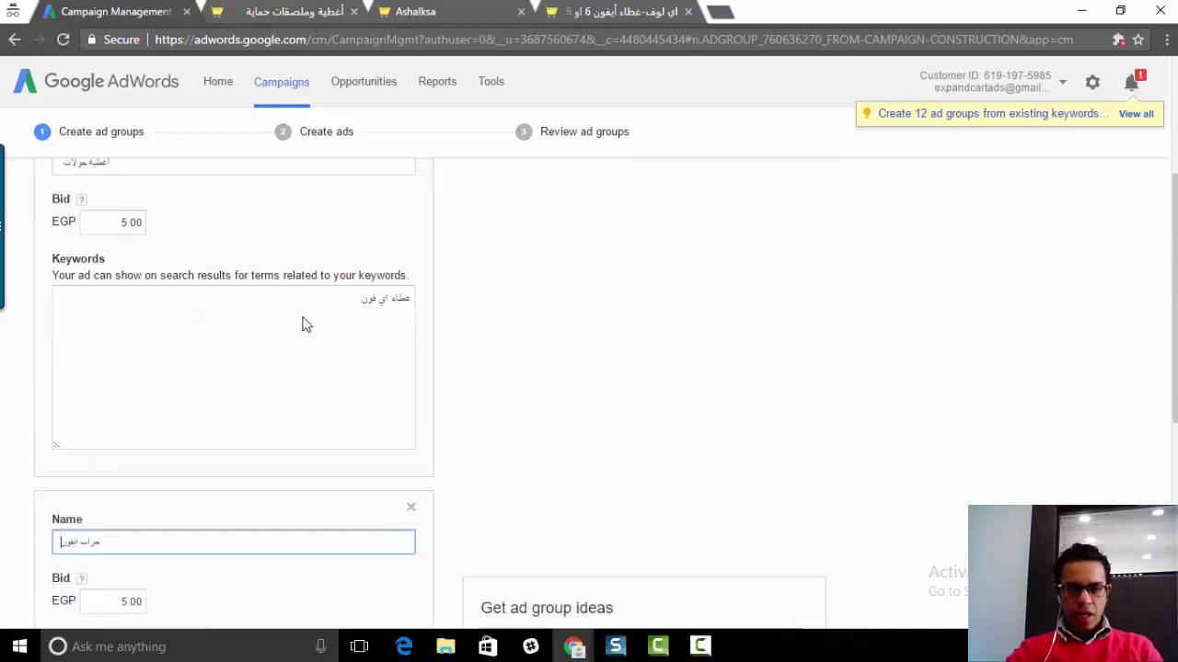
scroll(257, 311, up, 6)
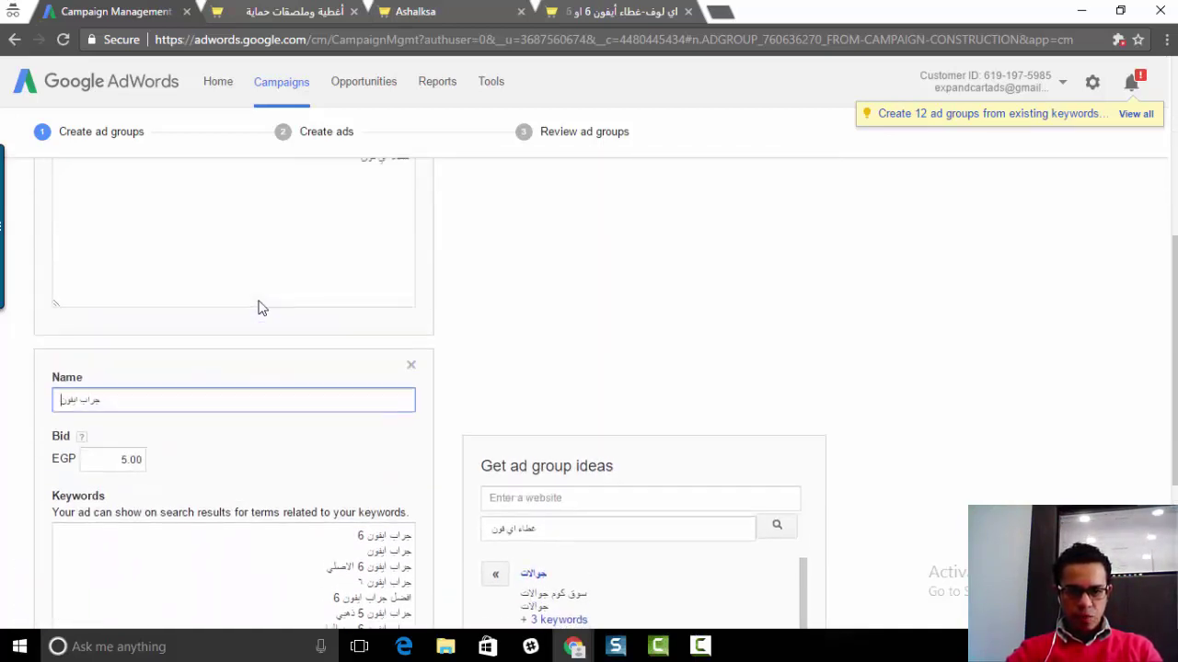
scroll(255, 345, down, 5)
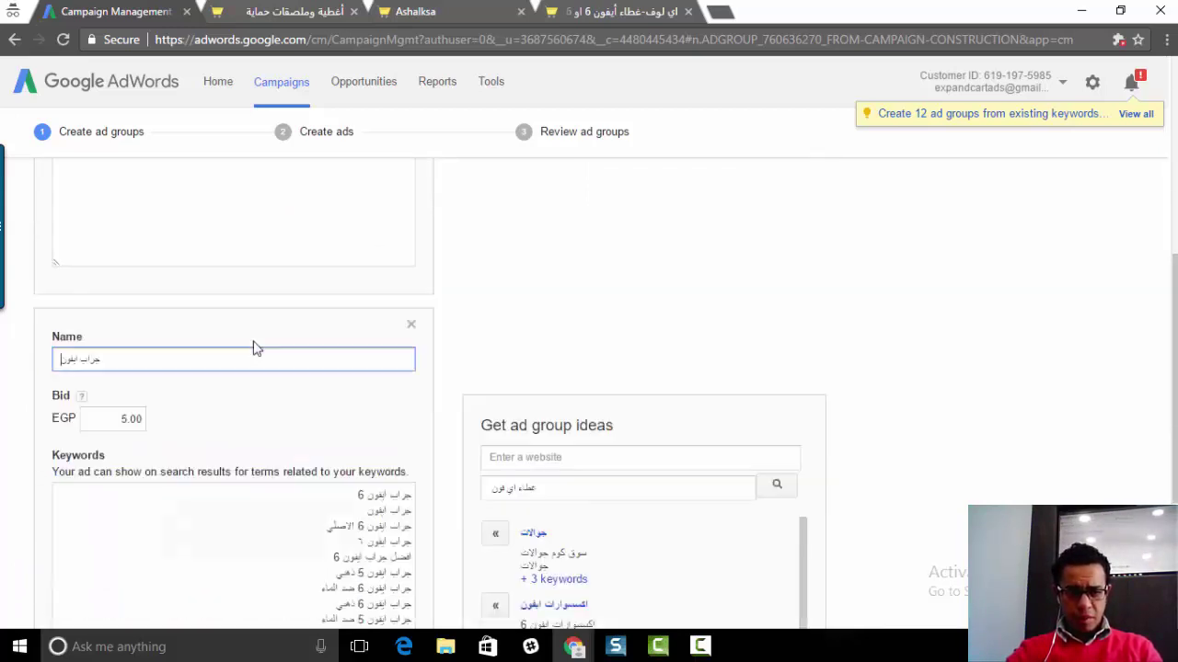
scroll(334, 371, up, 4)
scroll(395, 303, up, 2)
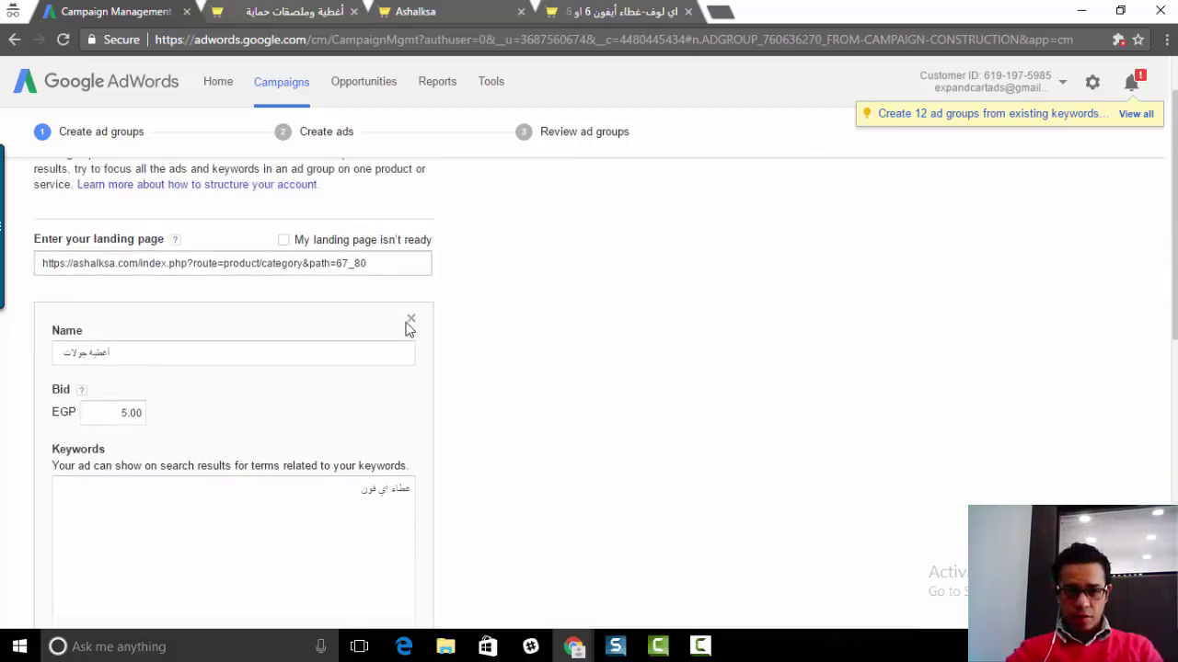
click(410, 354)
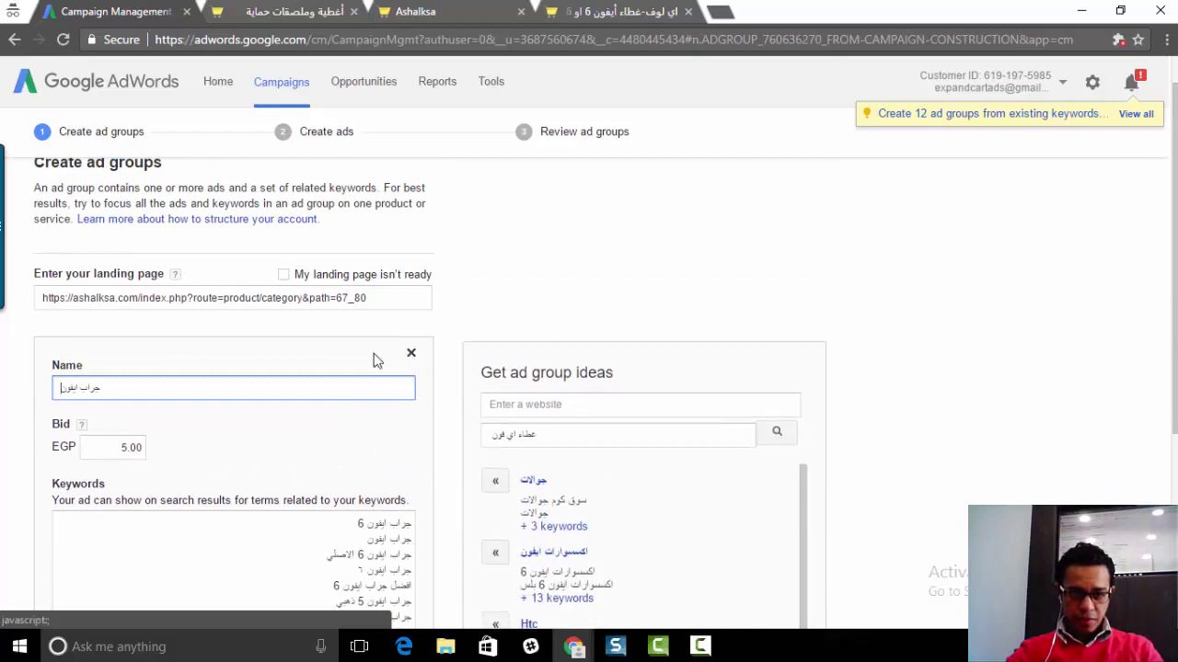
Step: Add the keyword "اغطية ايفون" at the end of the "جراب ايفون" ad group's keyword list
scroll(260, 384, down, 2)
click(307, 359)
click(304, 471)
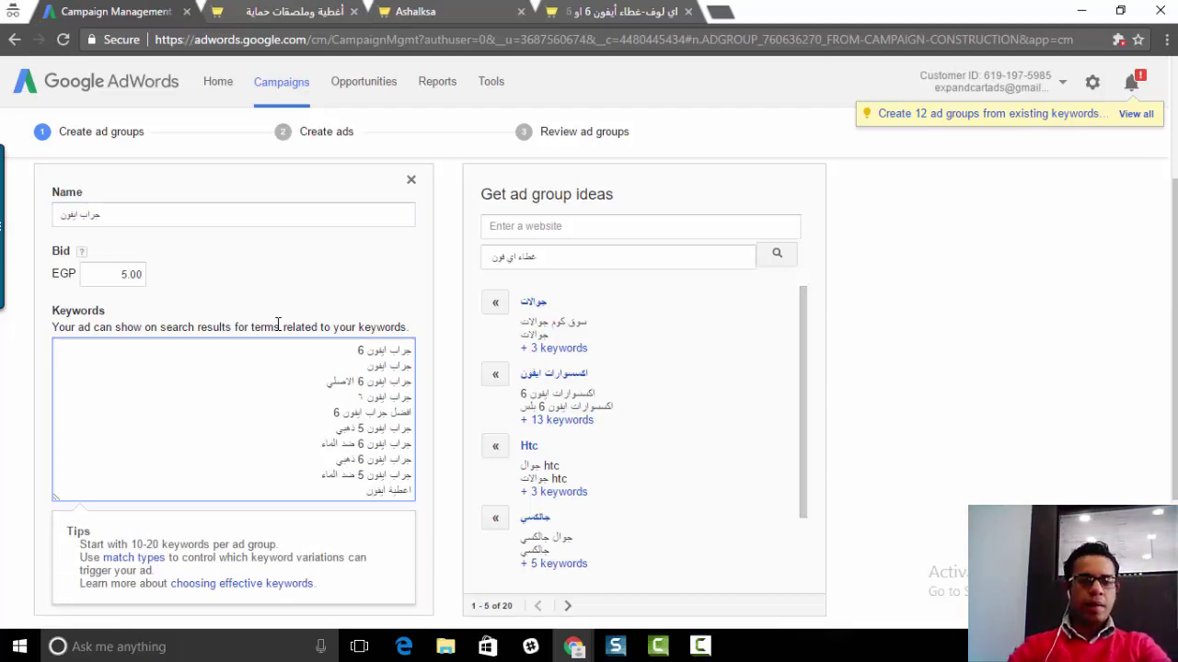
scroll(286, 411, up, 1)
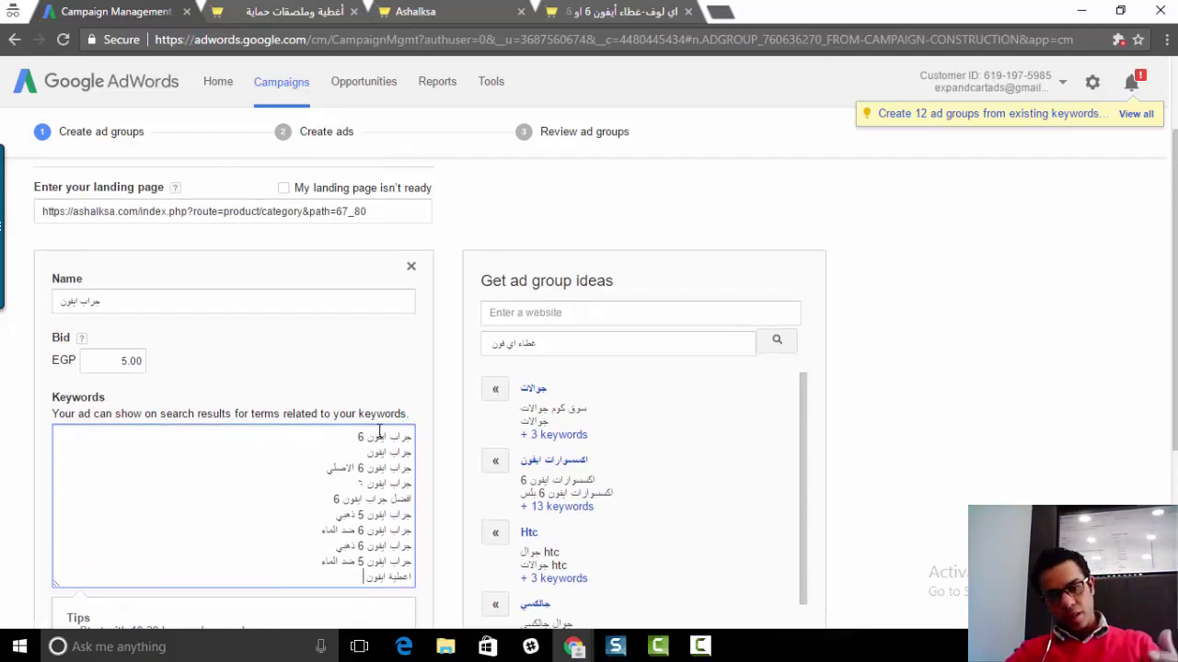
scroll(368, 386, down, 1)
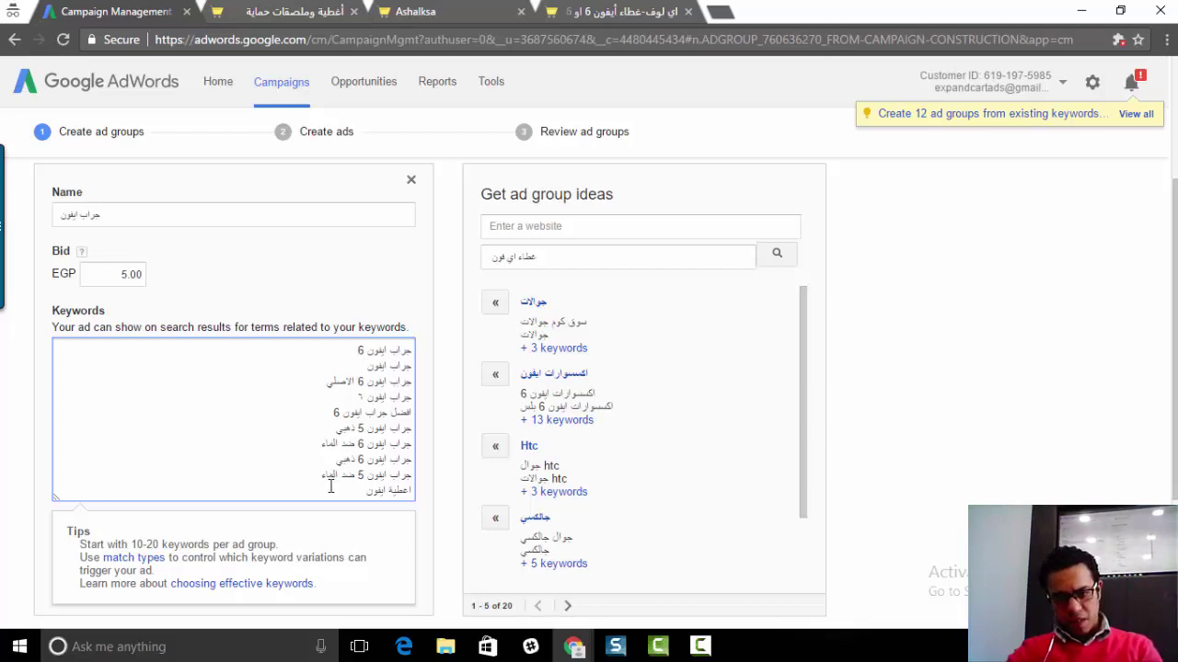
Step: Add the "كفر للايفون" idea from the second page of ad group ideas as another ad group
scroll(330, 487, down, 3)
scroll(473, 498, up, 2)
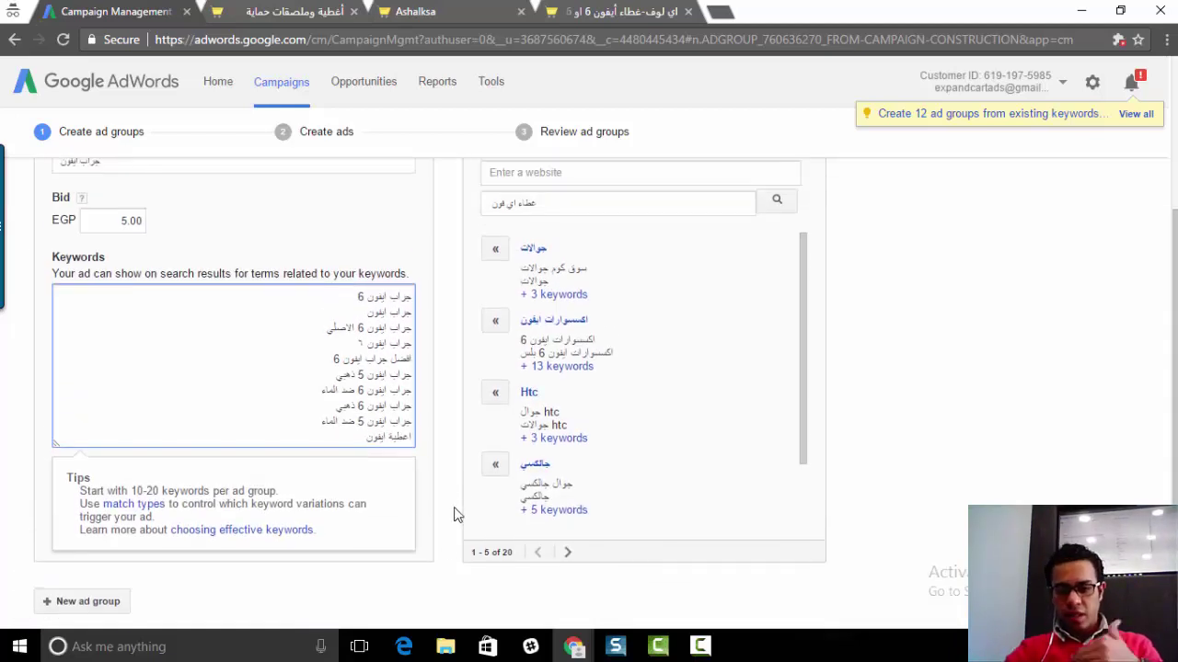
click(569, 553)
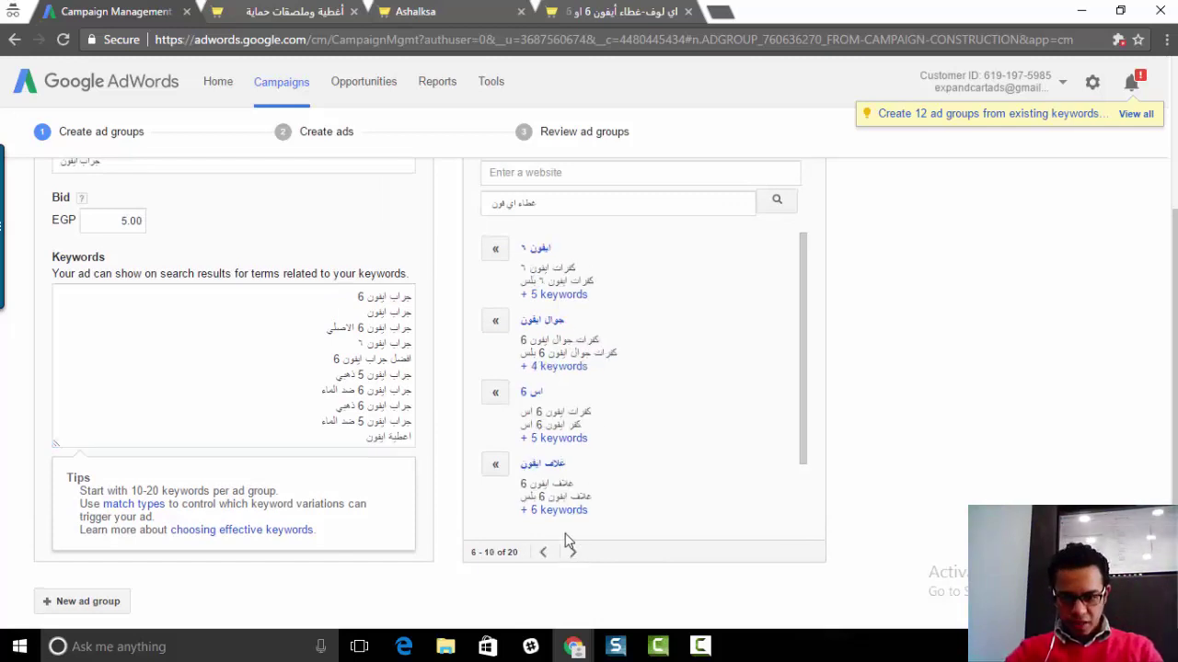
scroll(552, 414, down, 2)
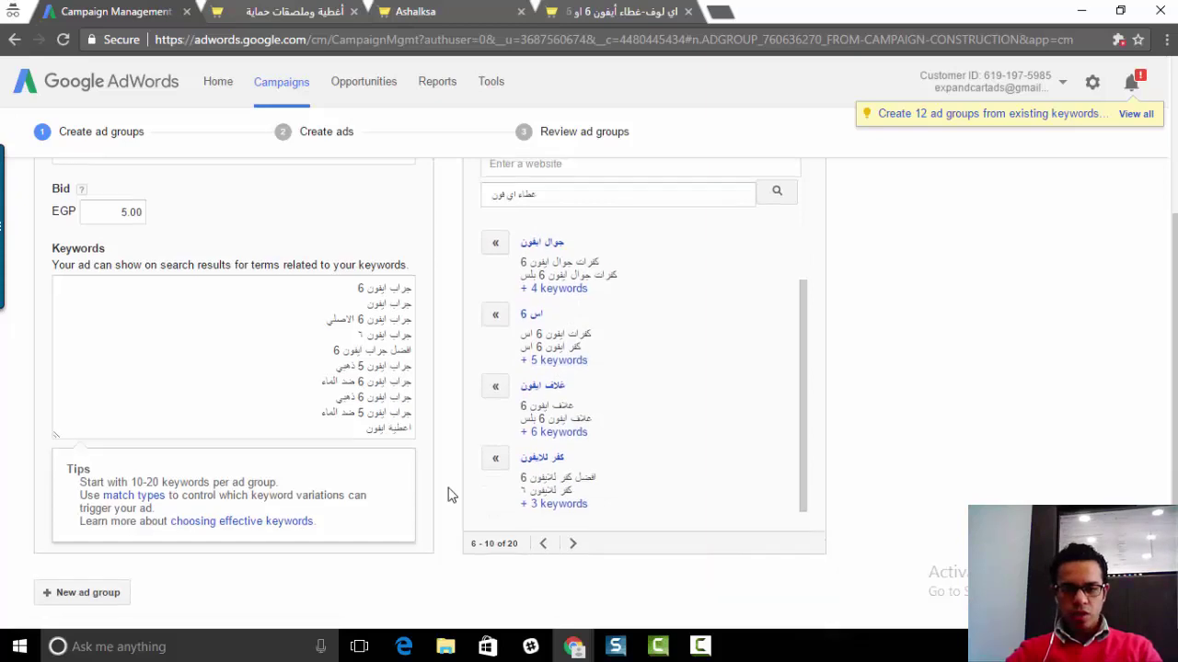
scroll(478, 460, up, 1)
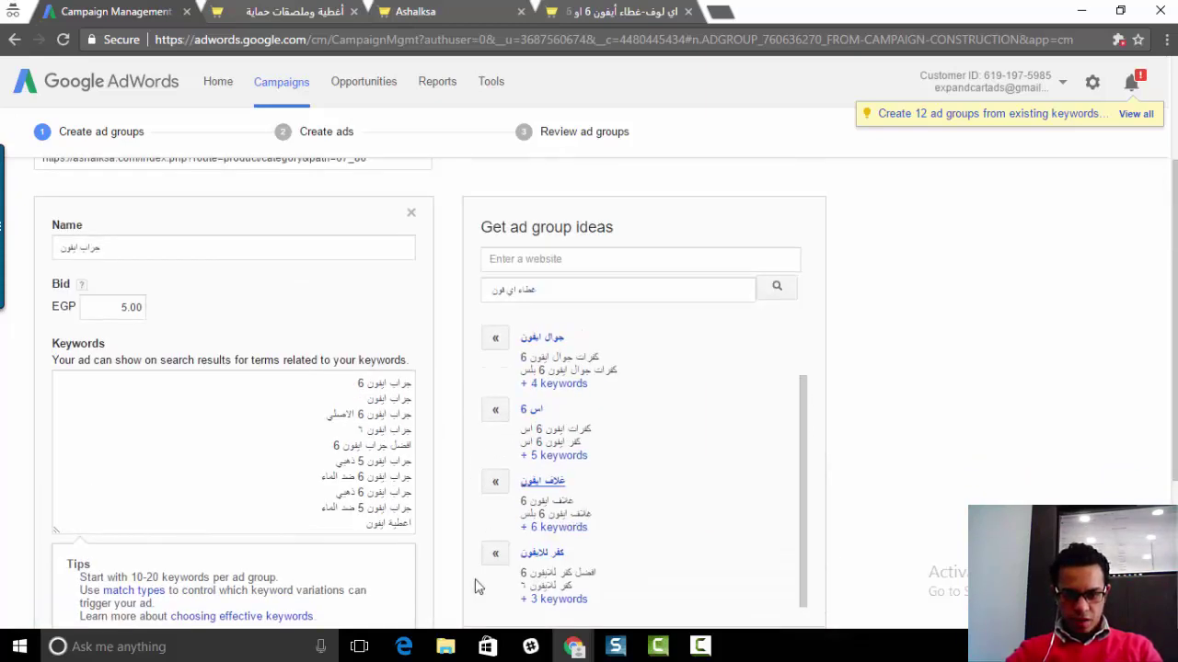
click(495, 553)
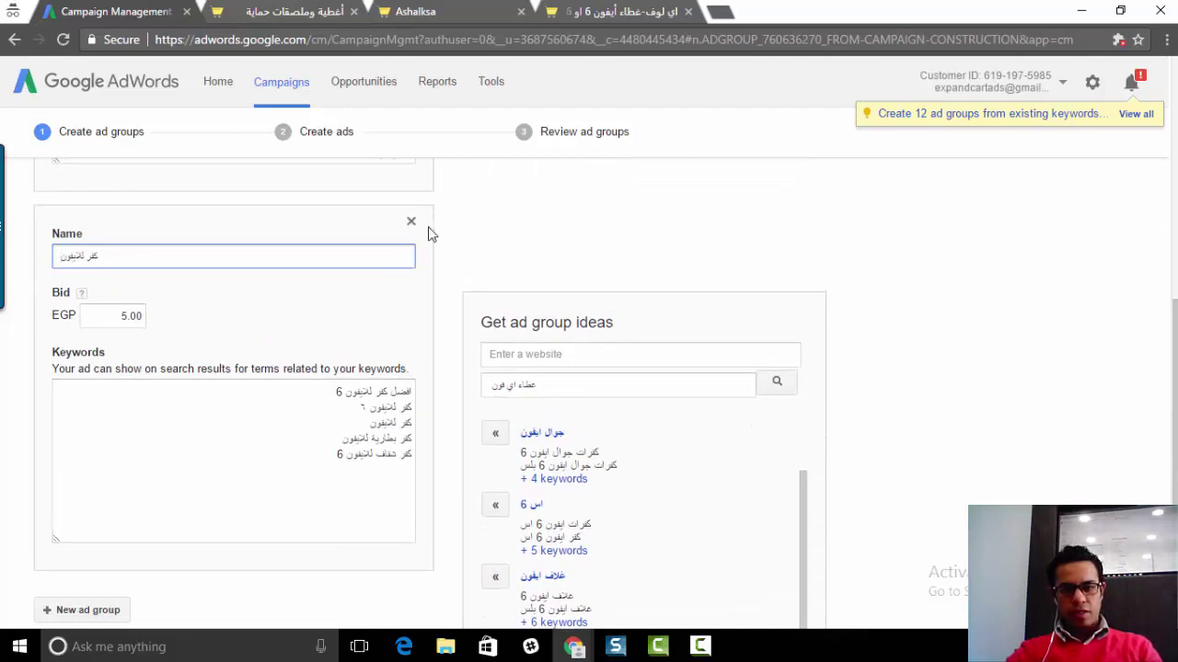
Step: Compare the "كفر للايفون" ad group's keywords with the "جراب ايفون" group and with the store's home and product pages
scroll(359, 345, up, 5)
scroll(644, 402, down, 5)
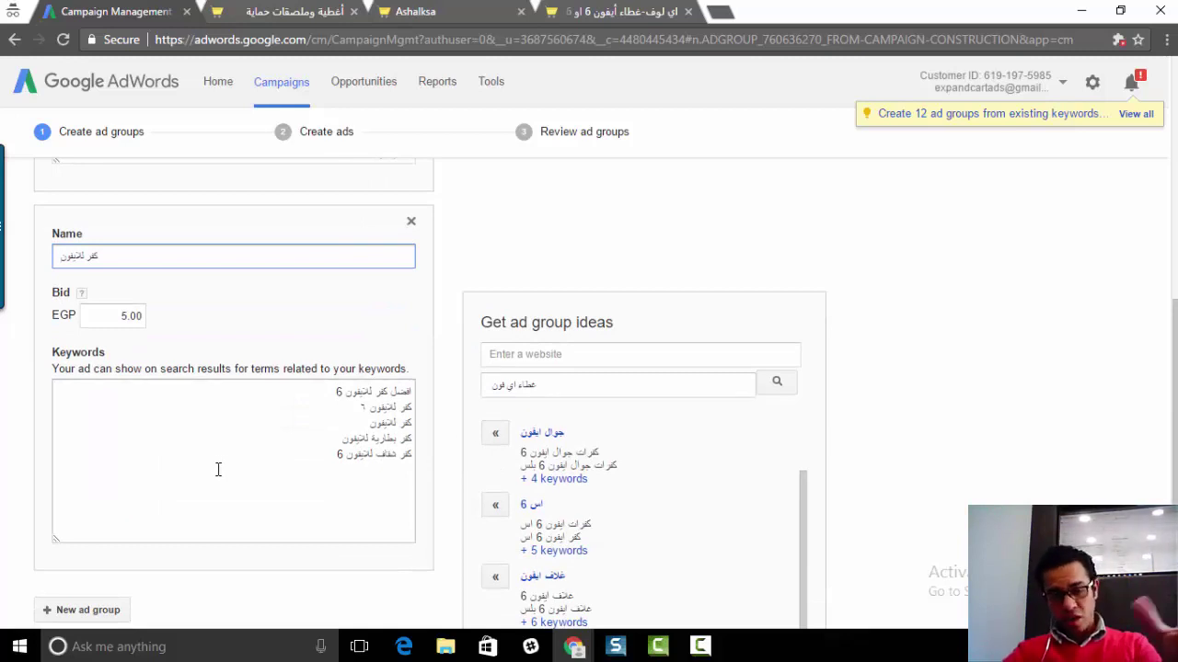
scroll(207, 344, up, 2)
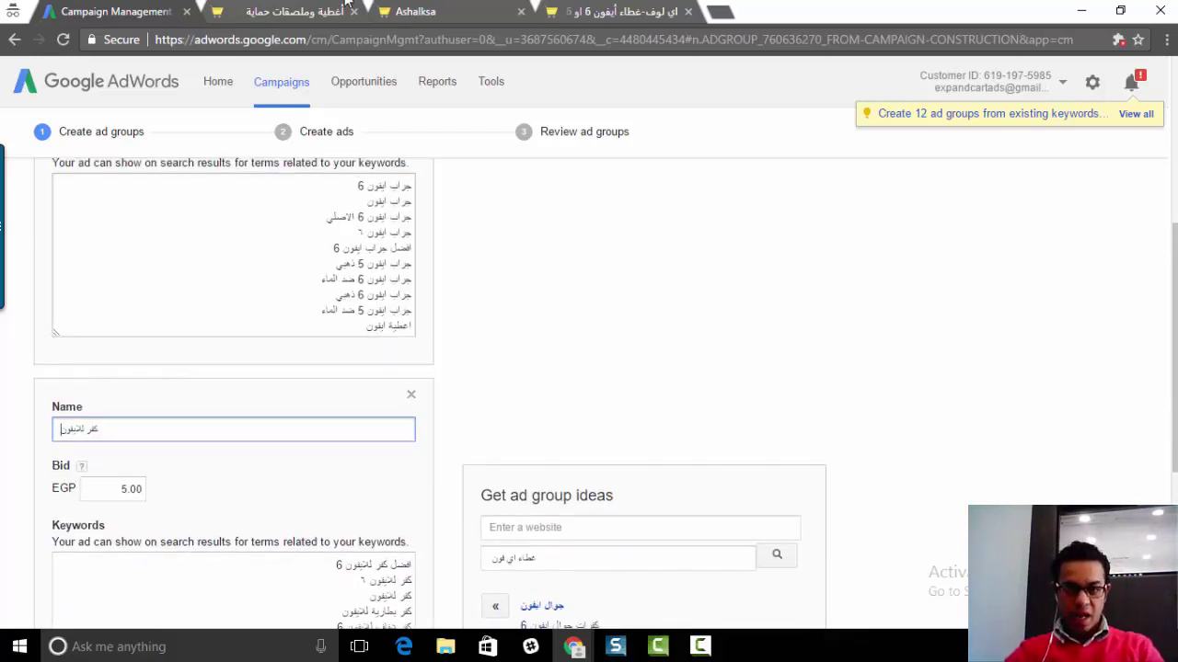
click(418, 11)
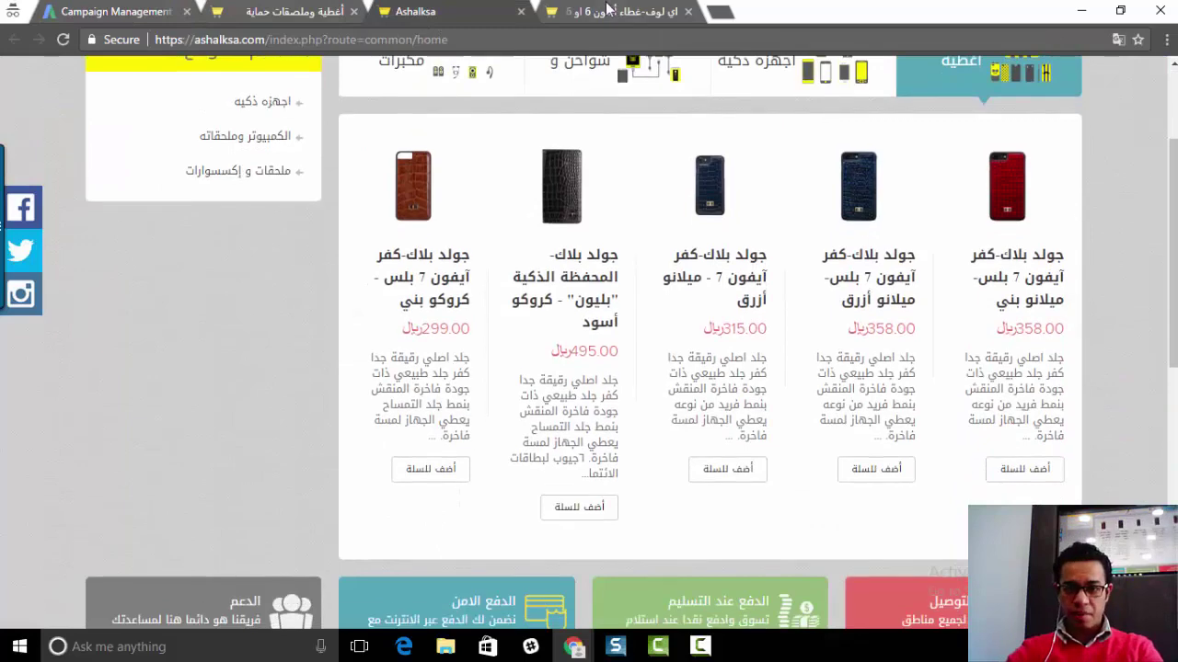
click(607, 9)
scroll(323, 199, up, 3)
key(ctrl+1)
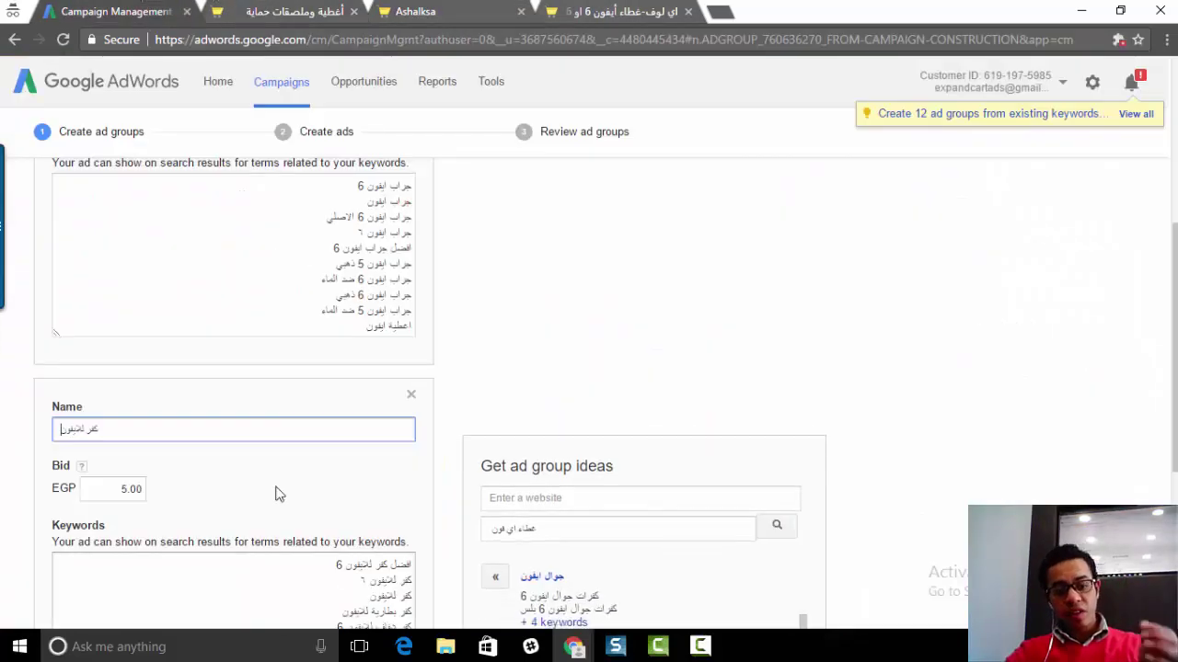
scroll(361, 454, down, 1)
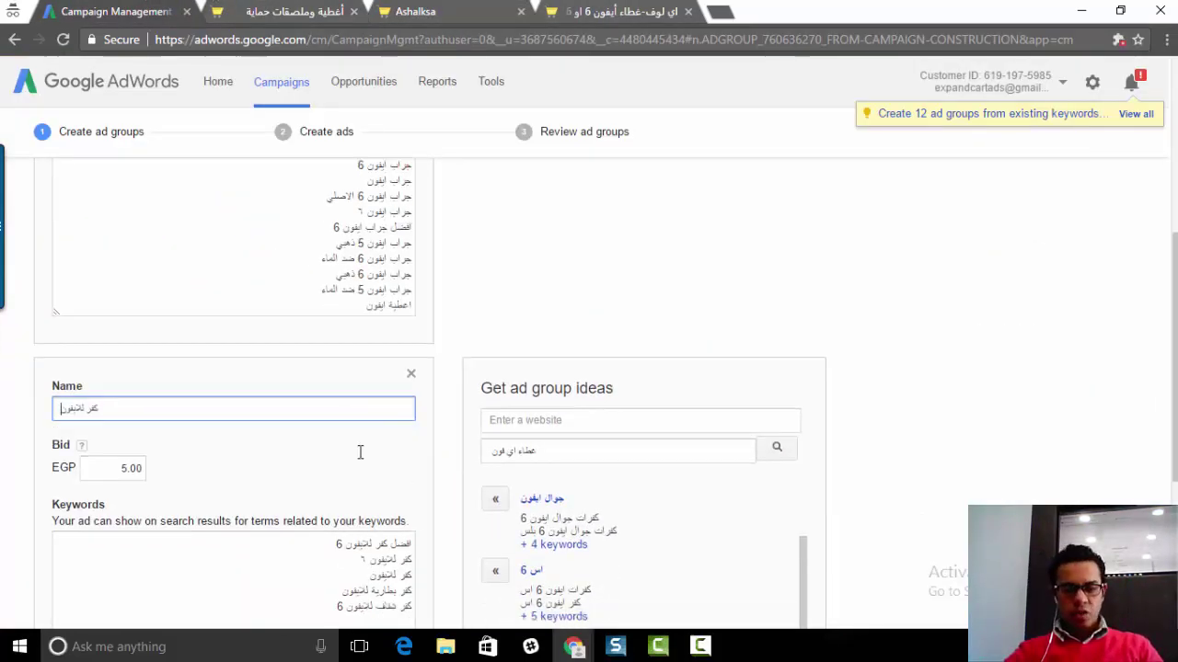
scroll(361, 454, down, 3)
drag(362, 410, 336, 405)
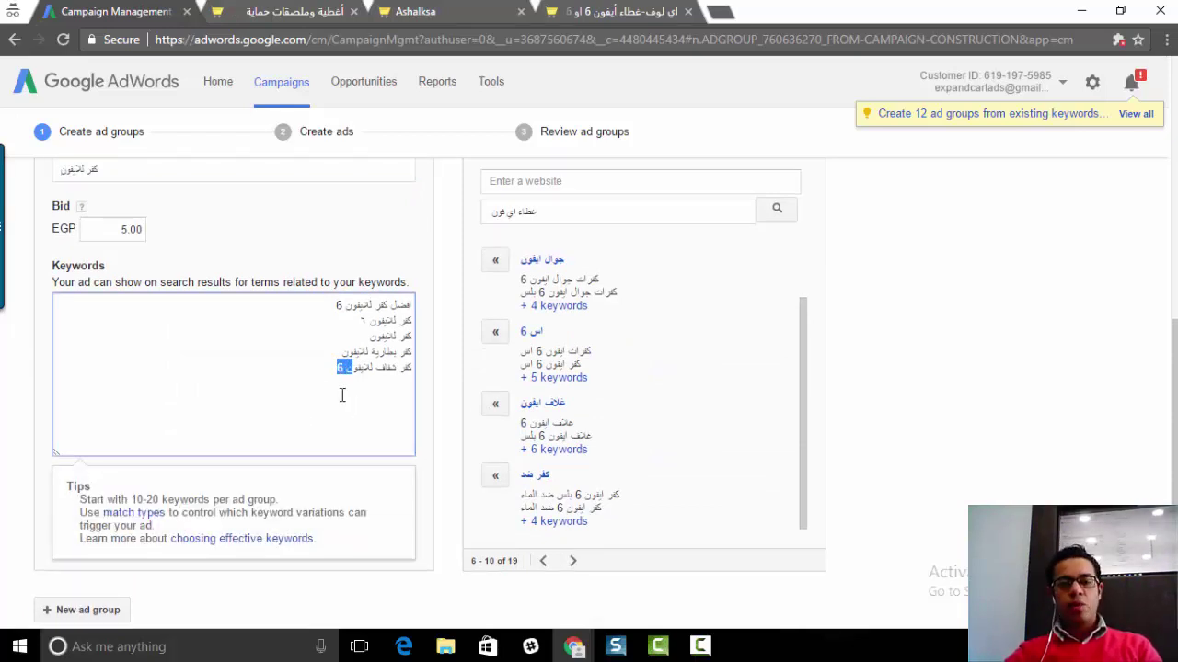
Step: Move all keywords from the "كفر للايفون" ad group to the end of the "جراب ايفون" ad group's keyword list
click(368, 388)
drag(349, 365, 422, 280)
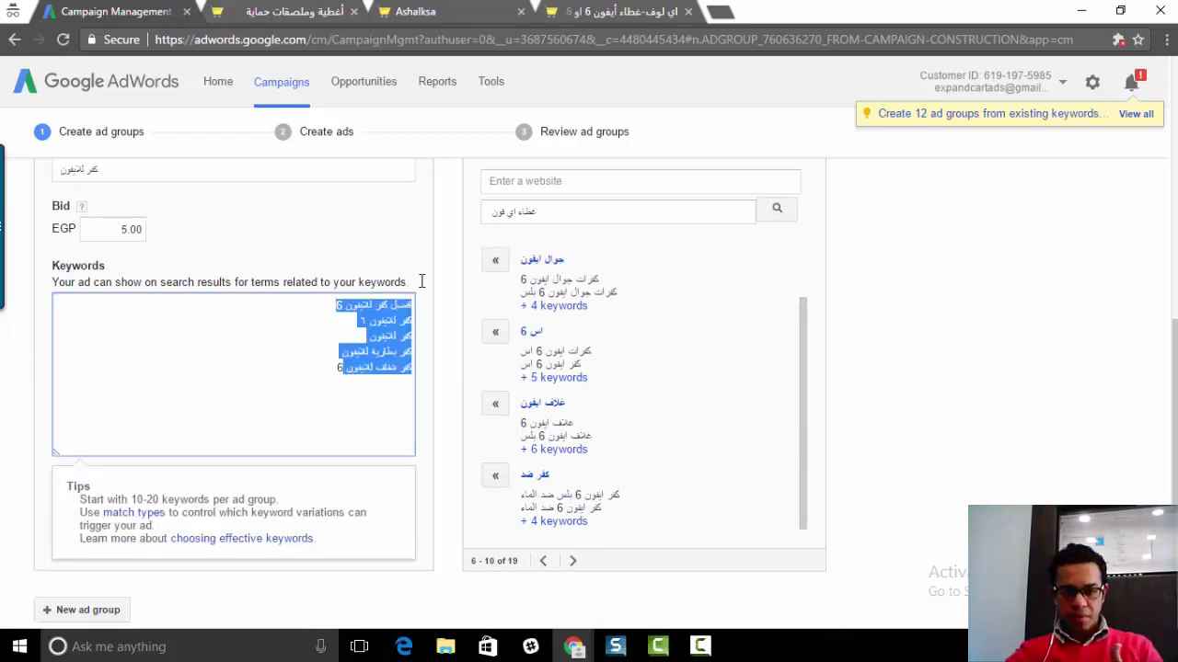
drag(326, 387, 415, 285)
key(ctrl+x)
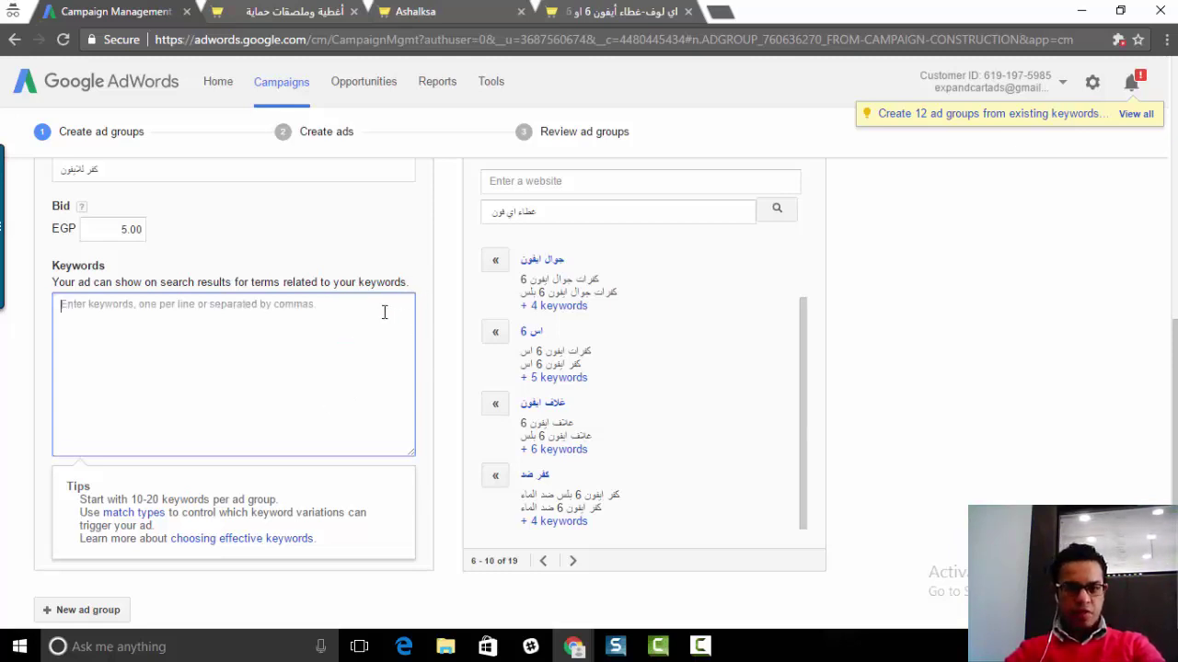
scroll(368, 313, up, 4)
click(329, 320)
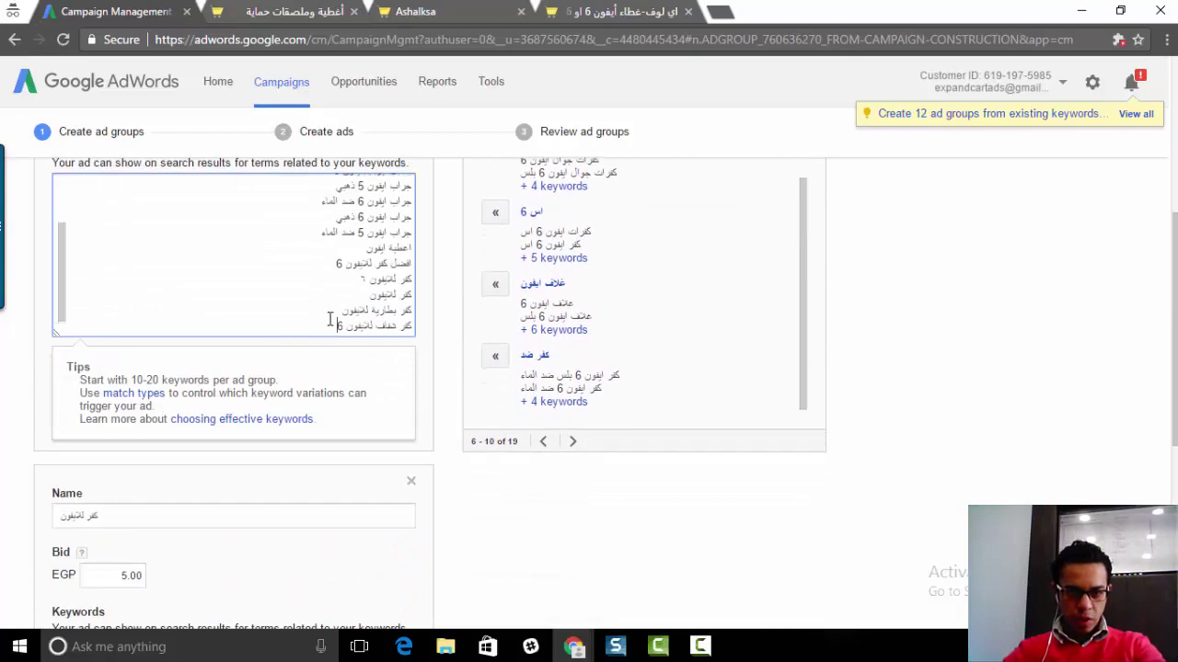
Step: Remove the emptied "كفر للايفون" ad group and continue to ad creation
scroll(316, 374, down, 3)
click(410, 229)
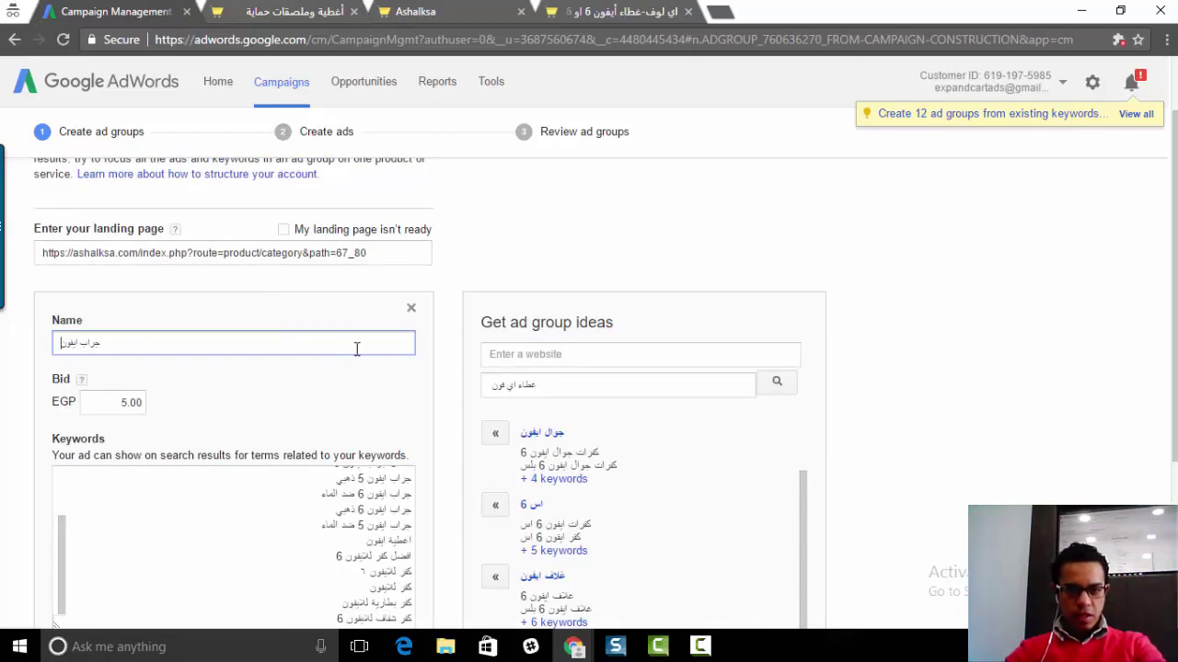
scroll(363, 347, down, 2)
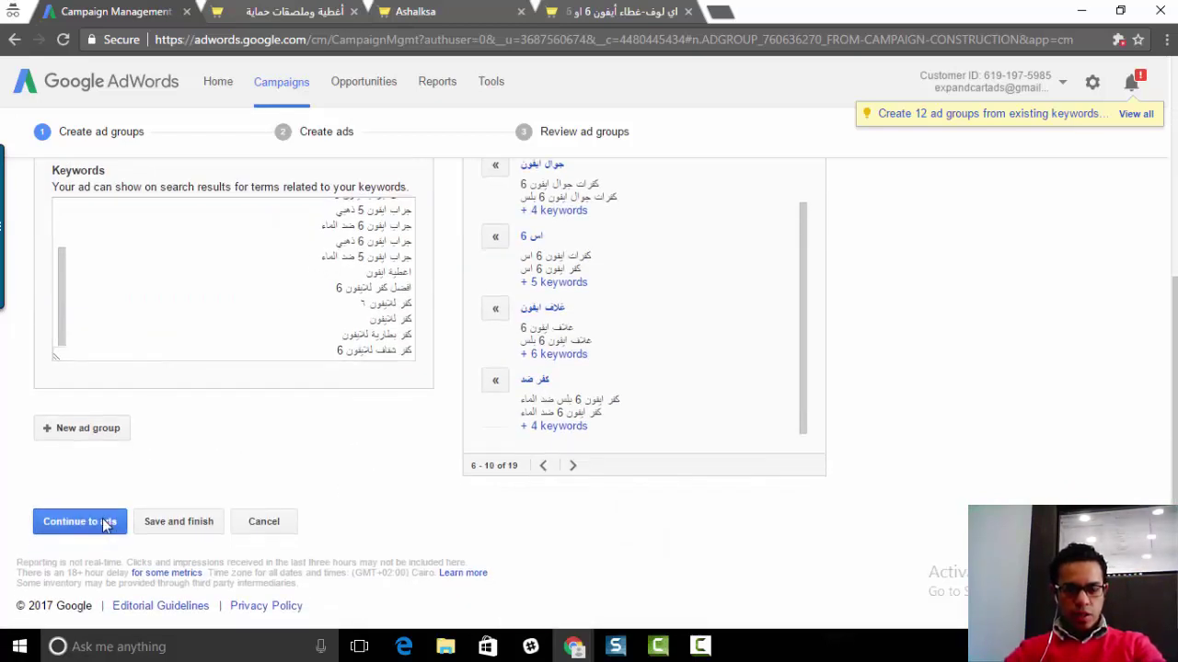
click(37, 517)
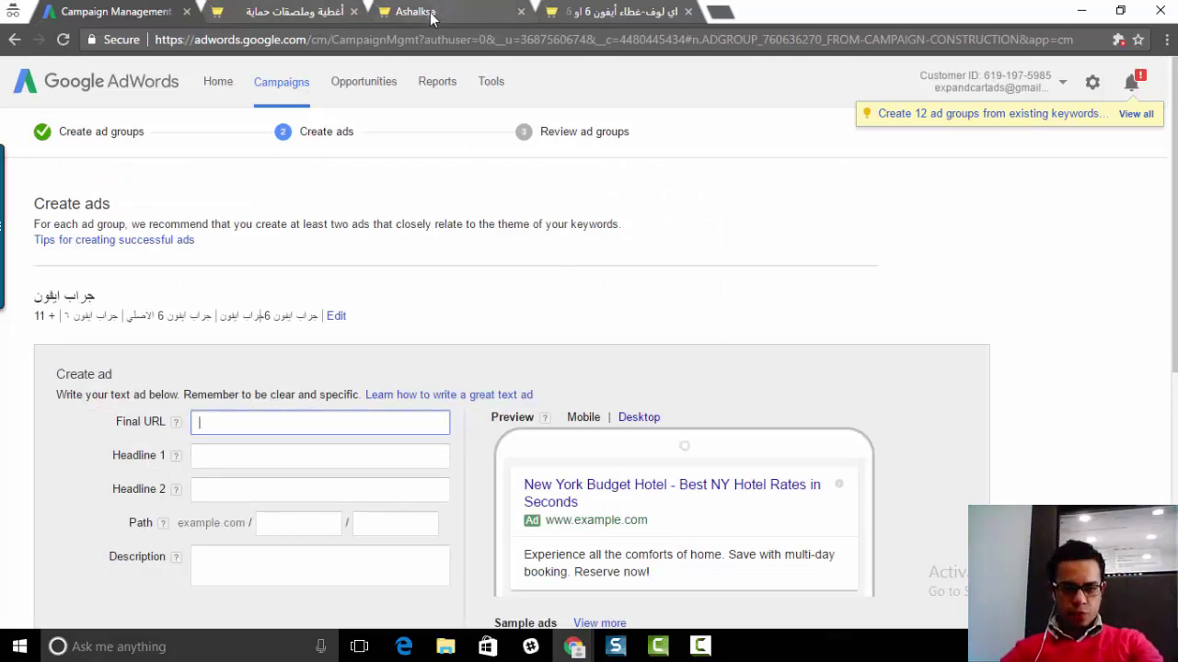
scroll(589, 423, down, 2)
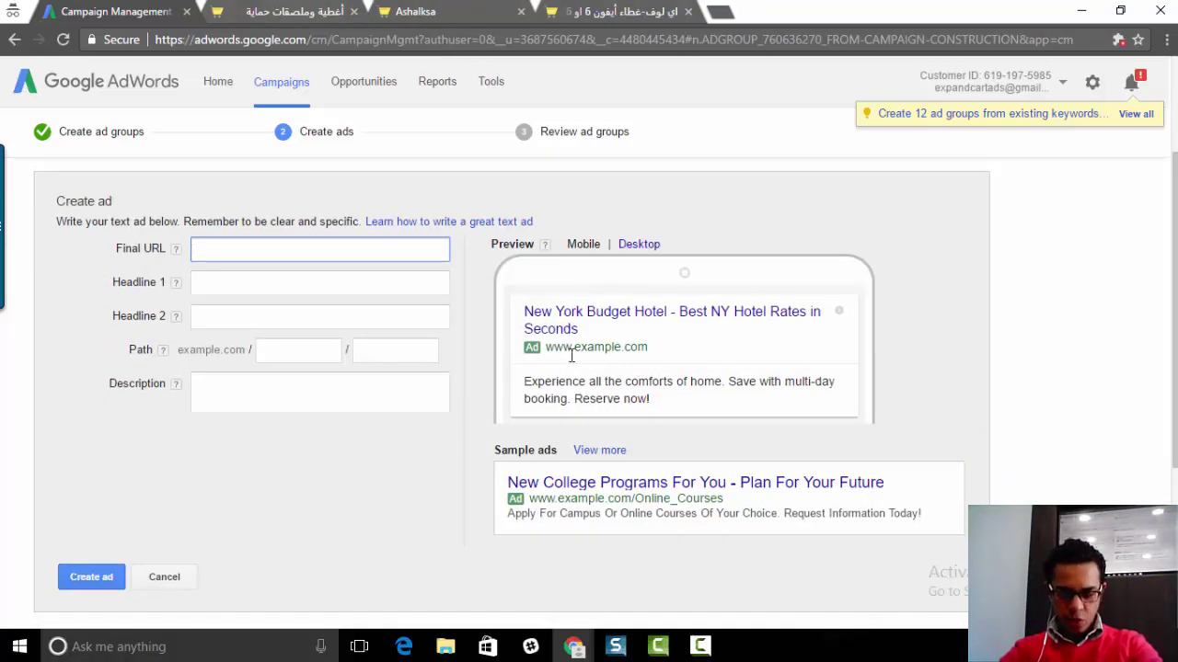
scroll(728, 437, up, 2)
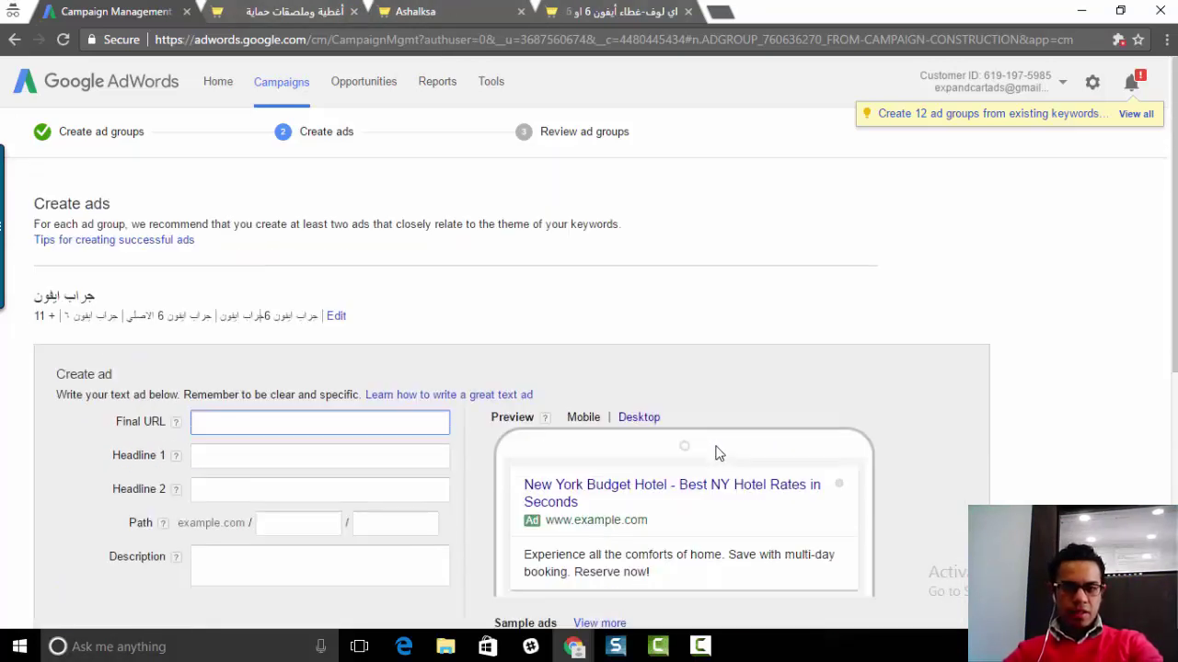
click(221, 9)
click(396, 39)
key(ctrl+c)
click(108, 11)
key(ctrl+v)
Step: Enter "أفضل كفرات اي فون السعوديه" as the ad's Headline 1
click(255, 460)
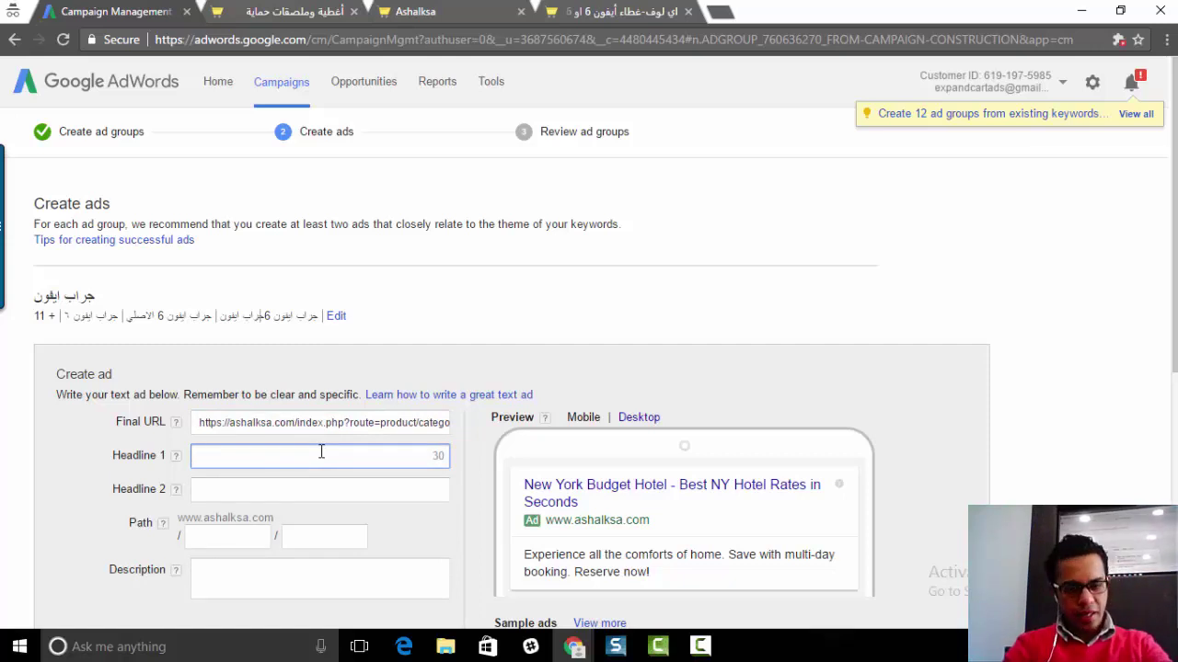
text(ا)
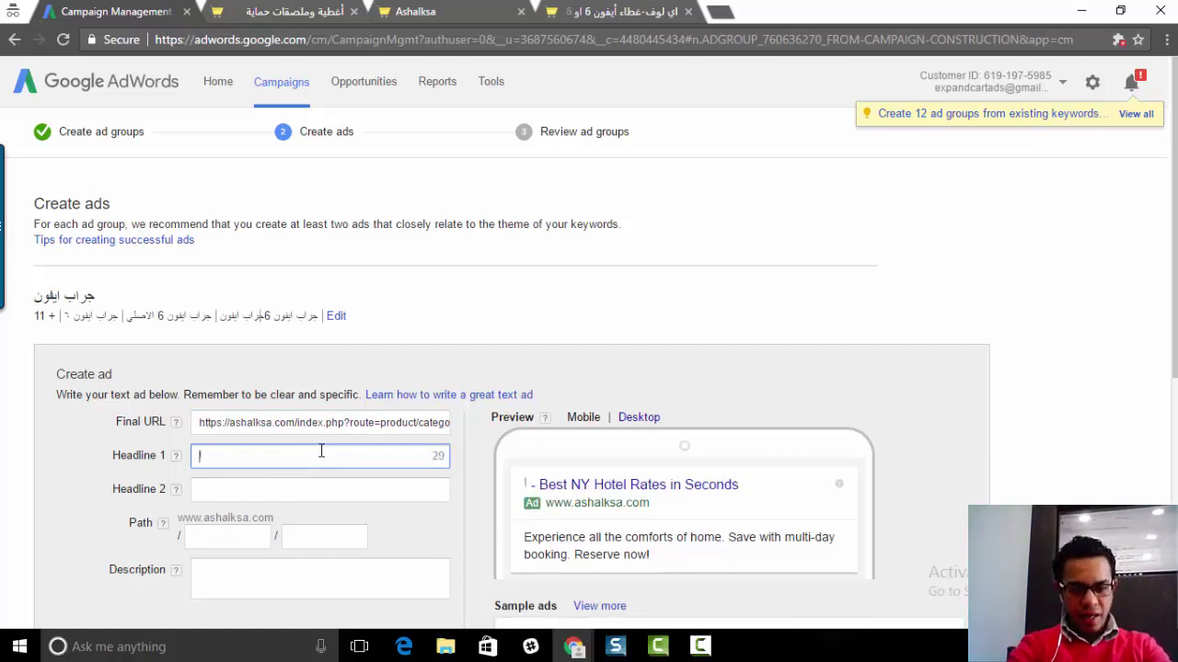
key(BackSpace)
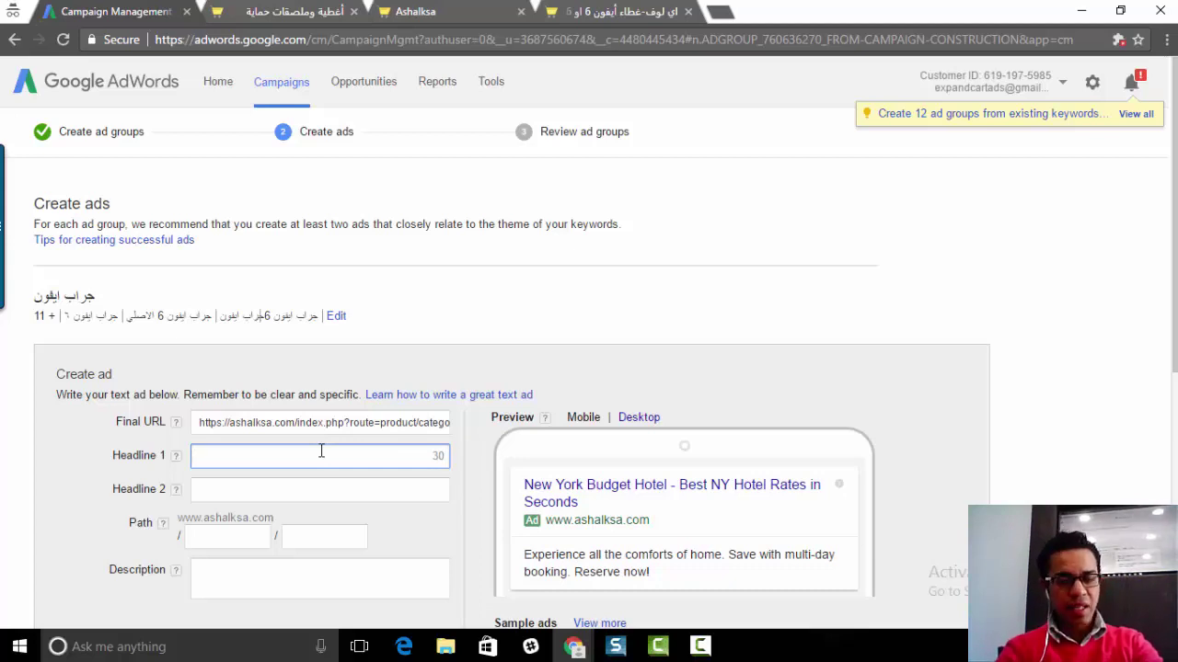
text(افضل)
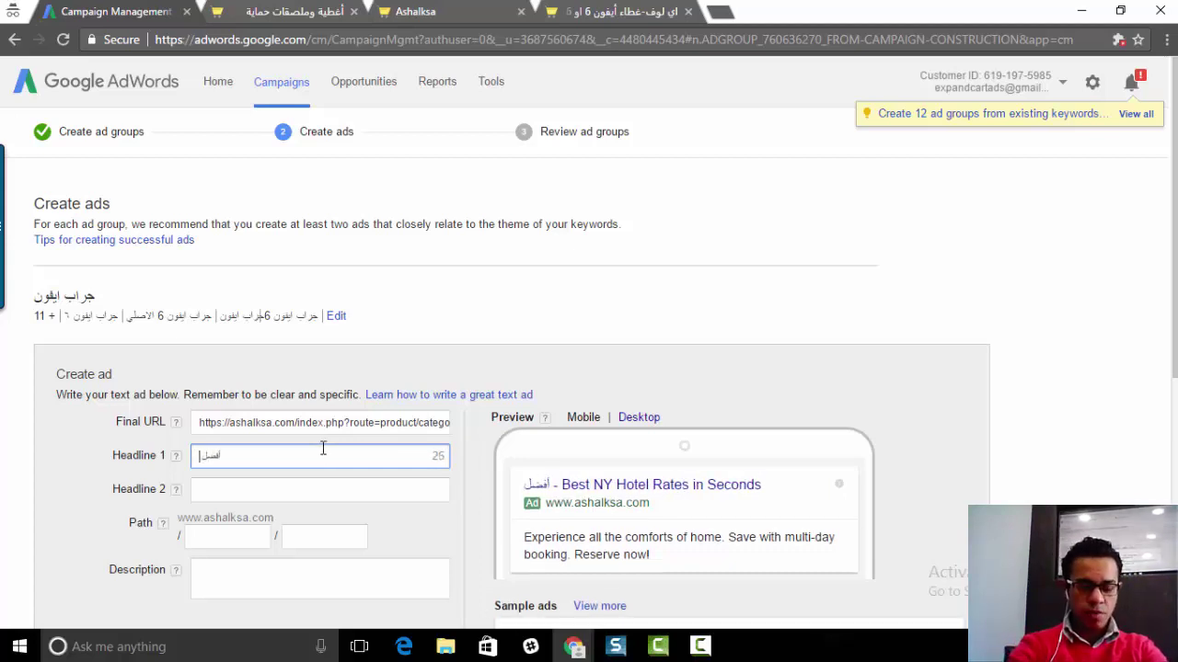
text(كفرات اي فون )
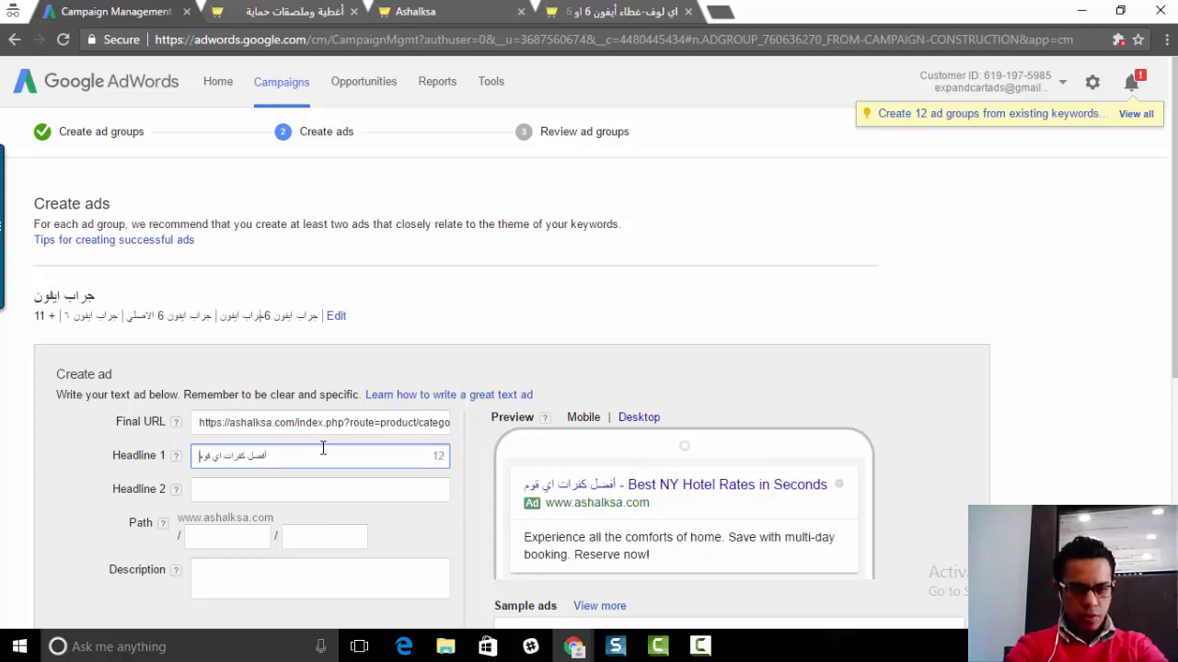
text(السعوديه)
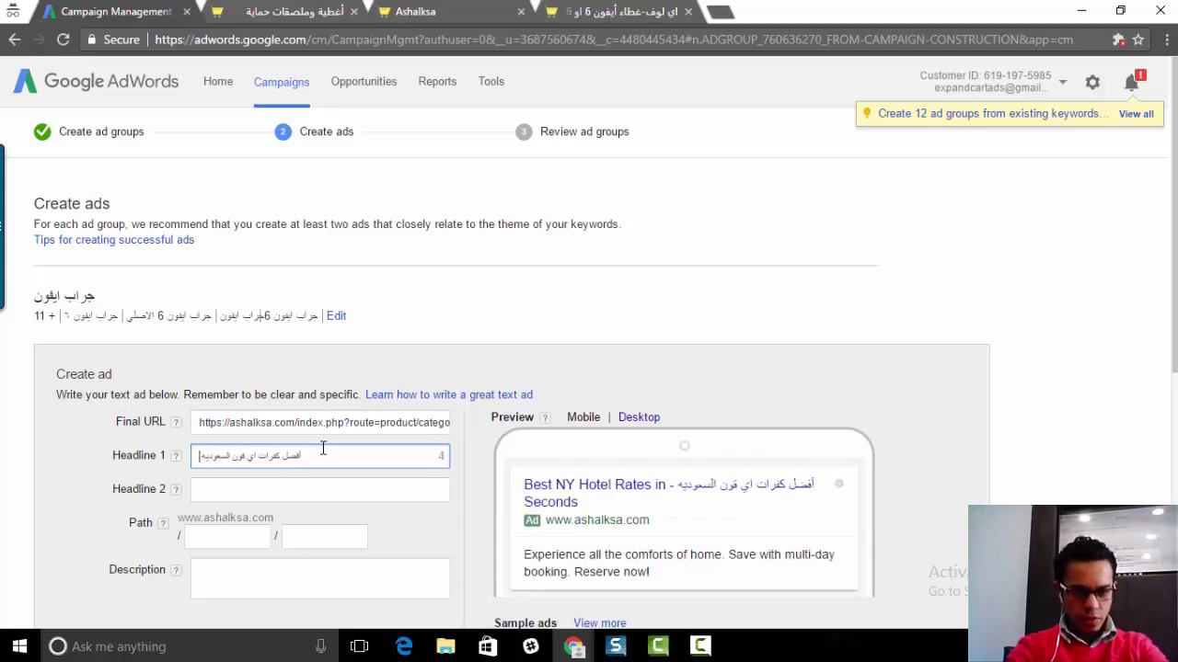
key(BackSpace)
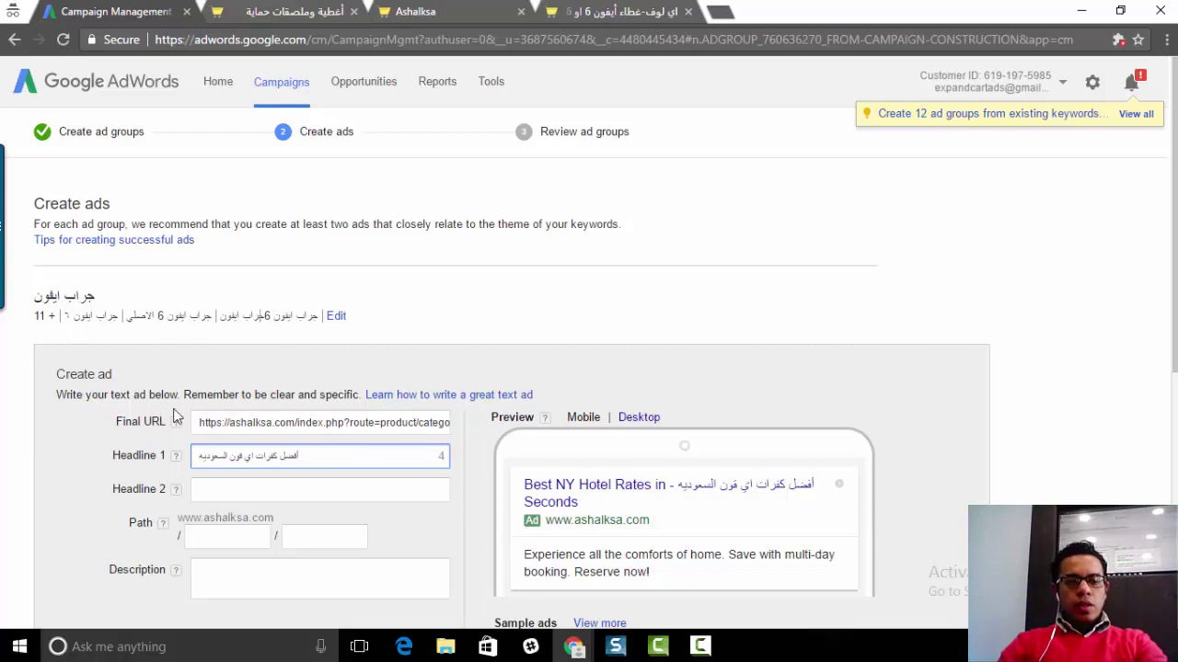
click(279, 492)
click(329, 449)
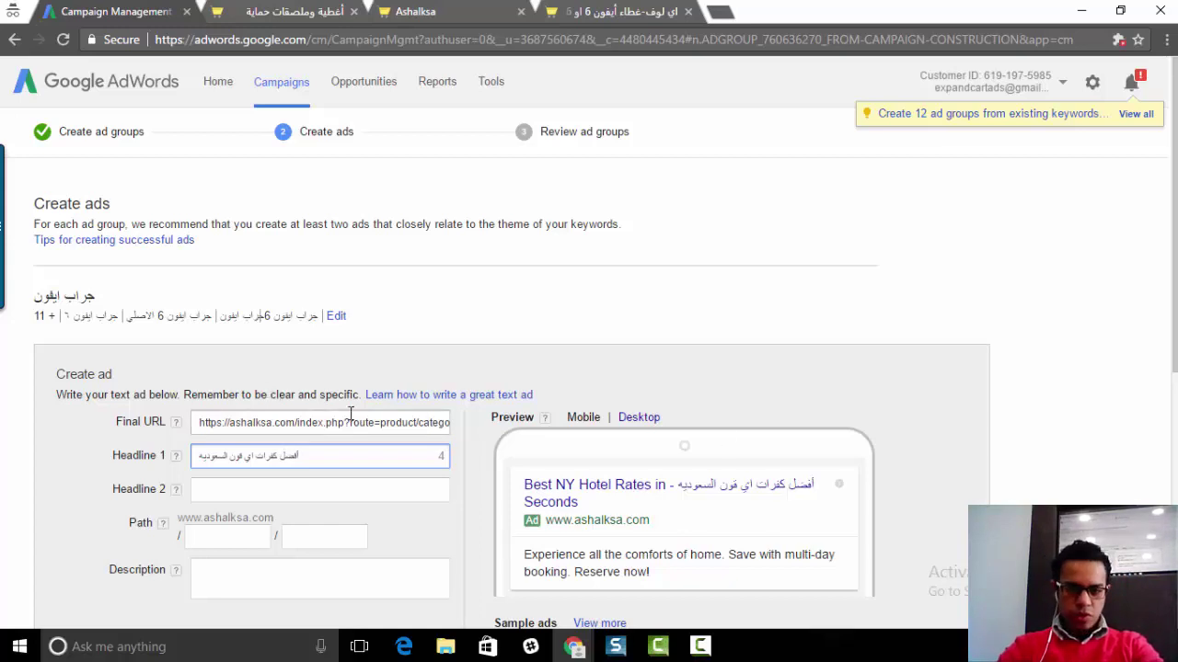
Step: Enter "افضل اسعار توصيل فوري لباب المنزل" as the ad's Headline 2
click(302, 493)
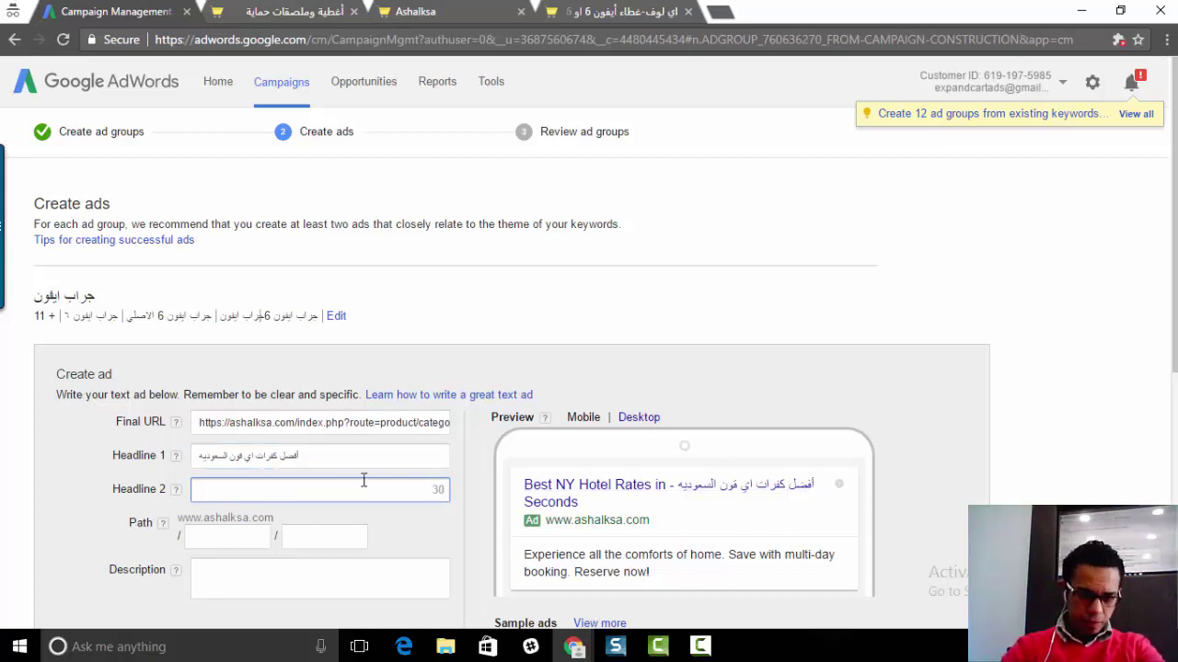
text(افضل اسعار)
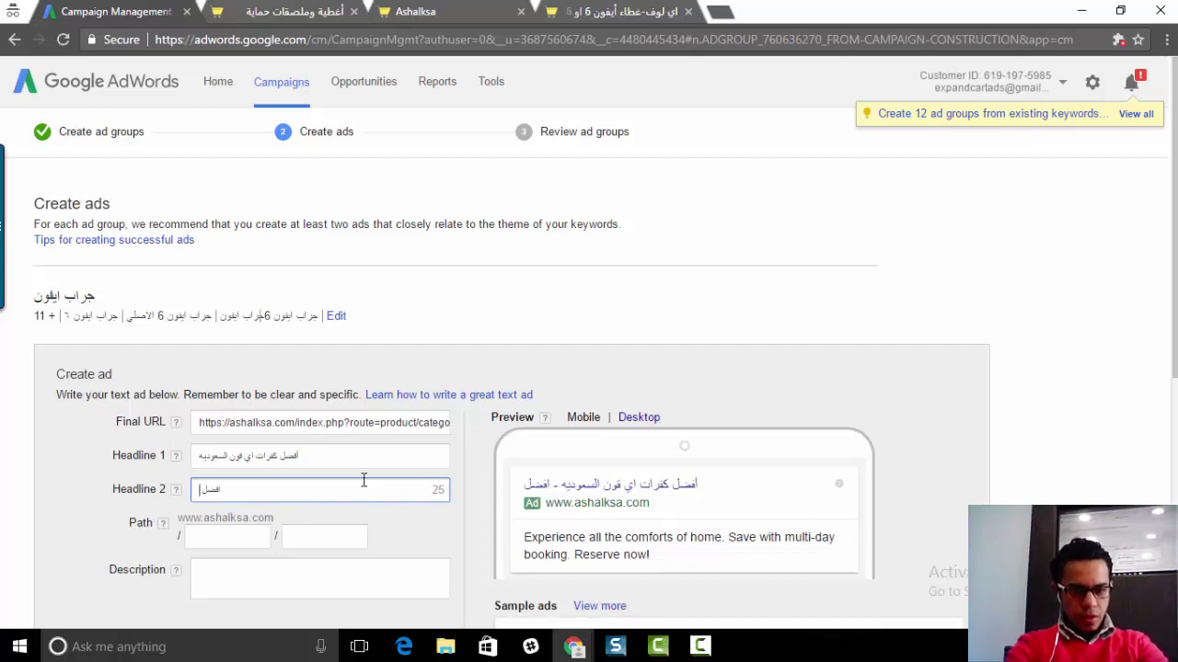
key(BackSpace)
key(BackSpace)
key(BackSpace)
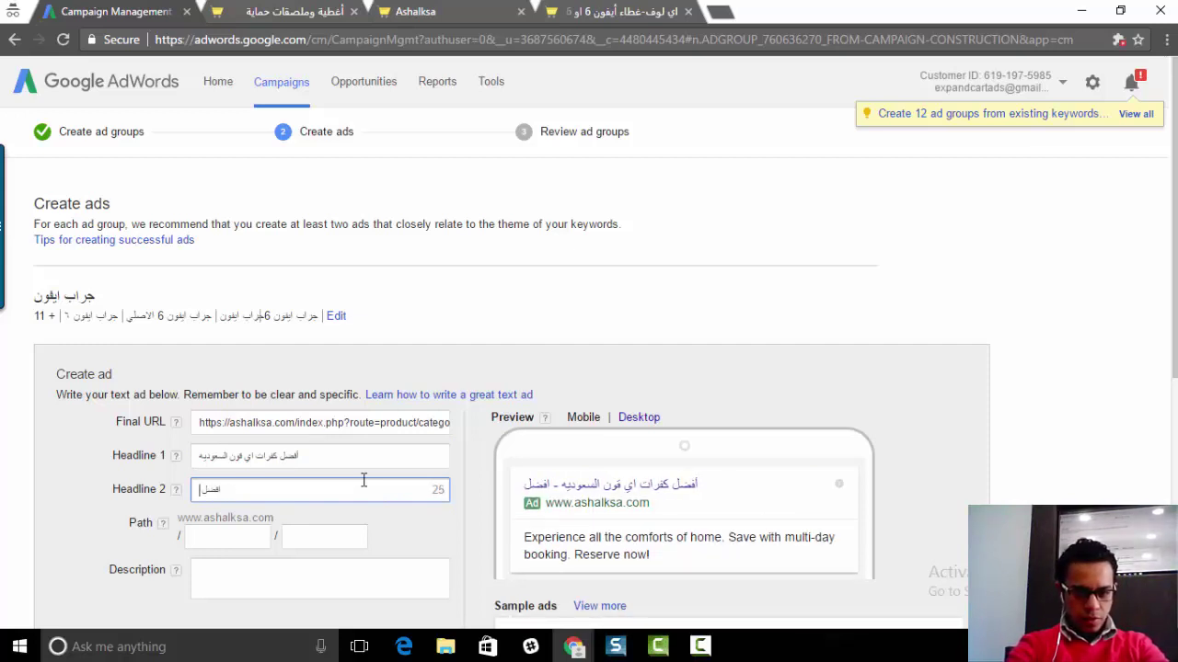
text(عار )
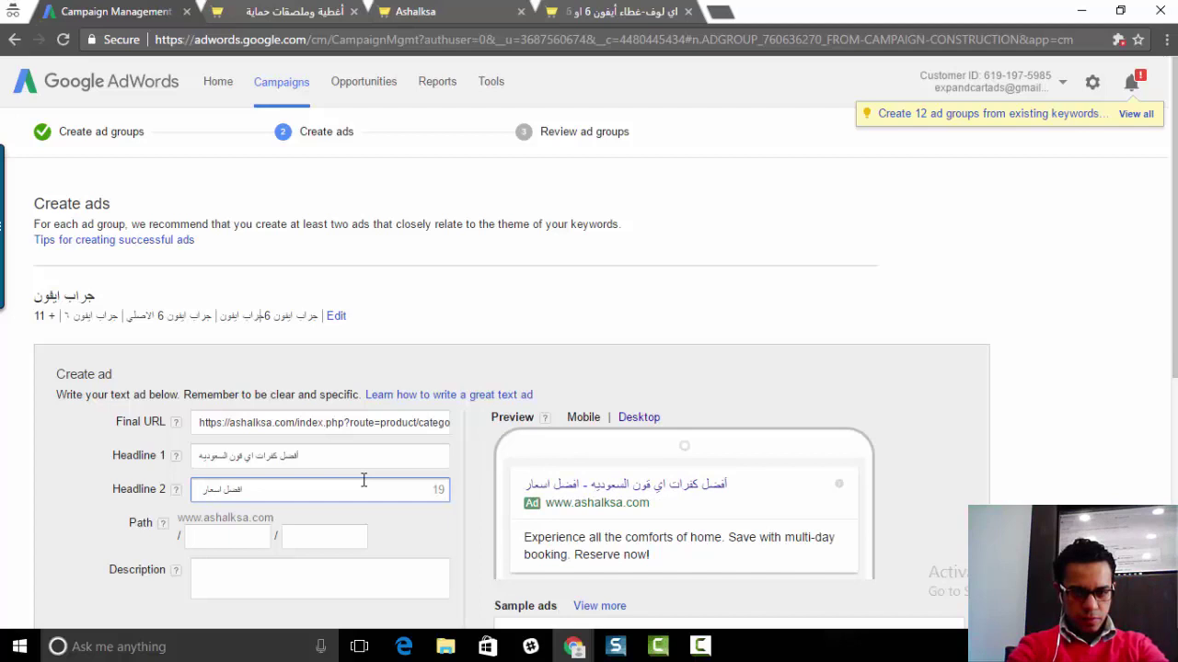
text(توصيل فوري لباب ال)
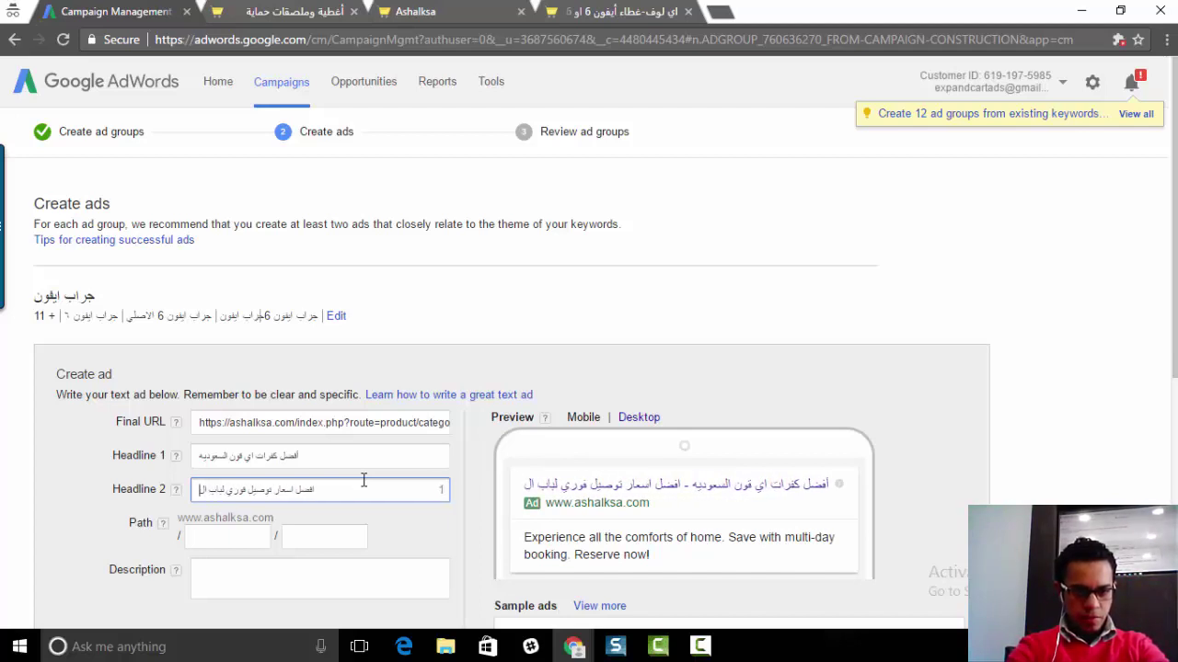
text(منزل)
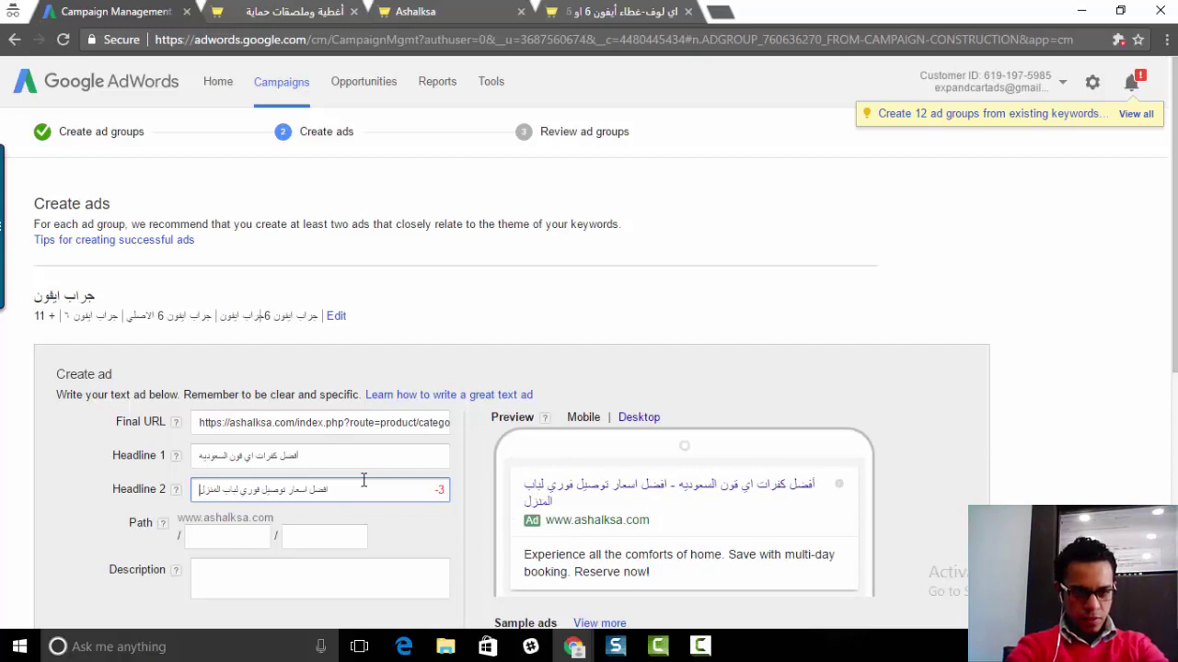
Step: Leave the display path fields empty and start the ad's description with the word "كفر"
scroll(388, 464, down, 1)
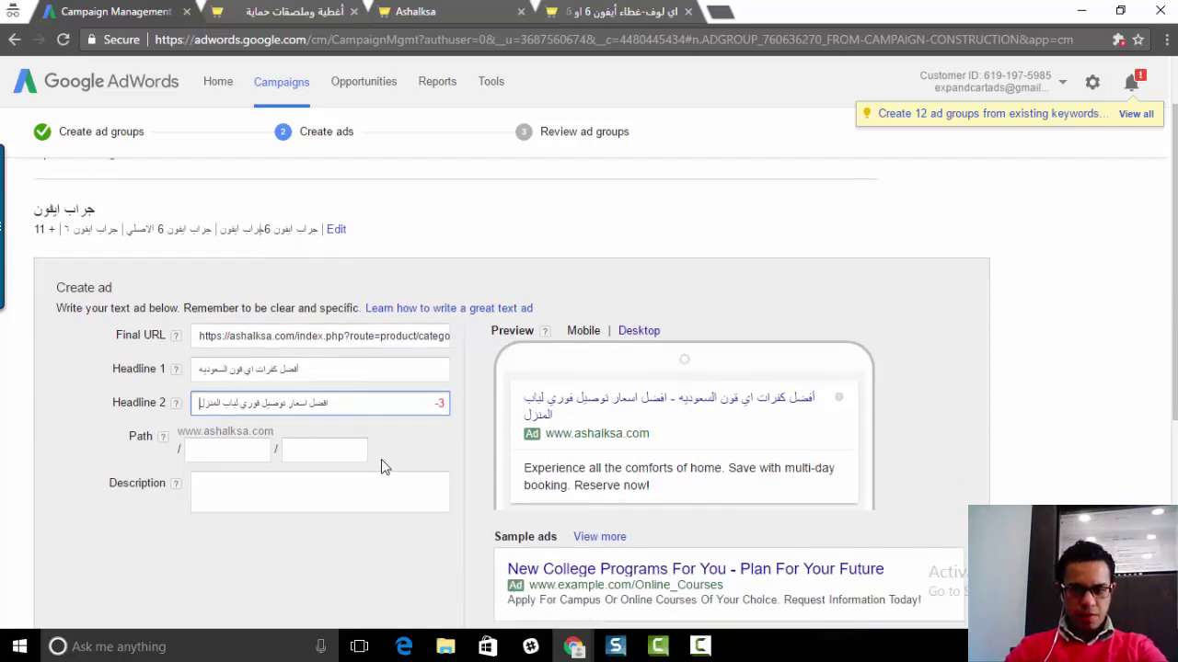
click(245, 452)
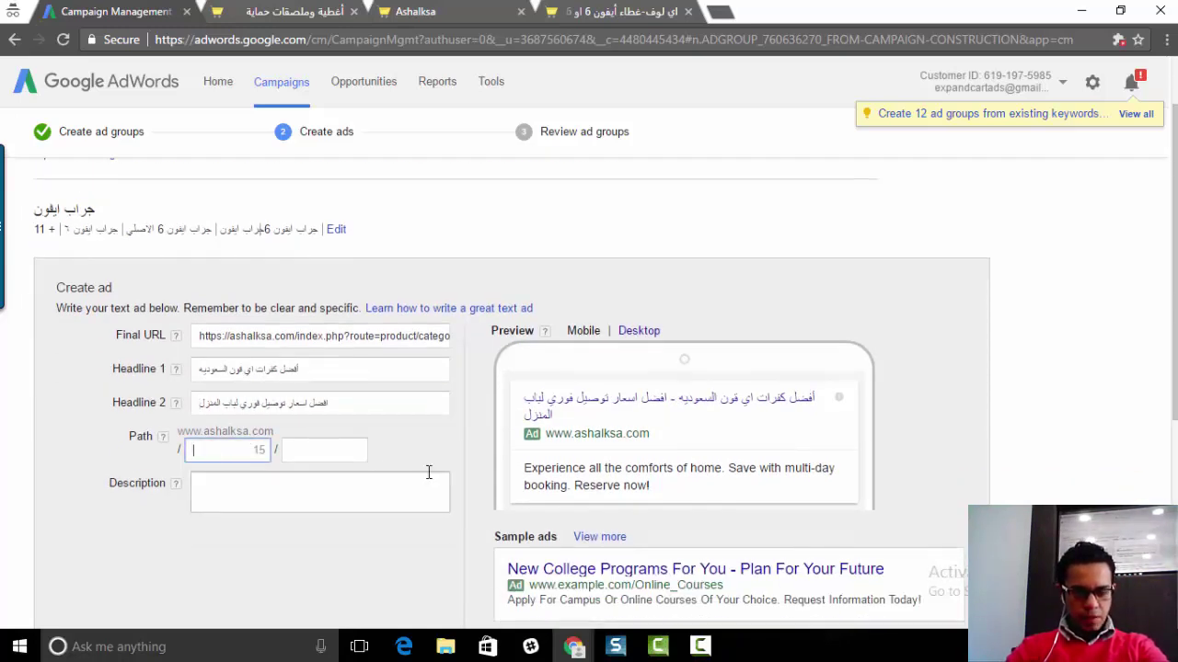
click(285, 483)
click(242, 452)
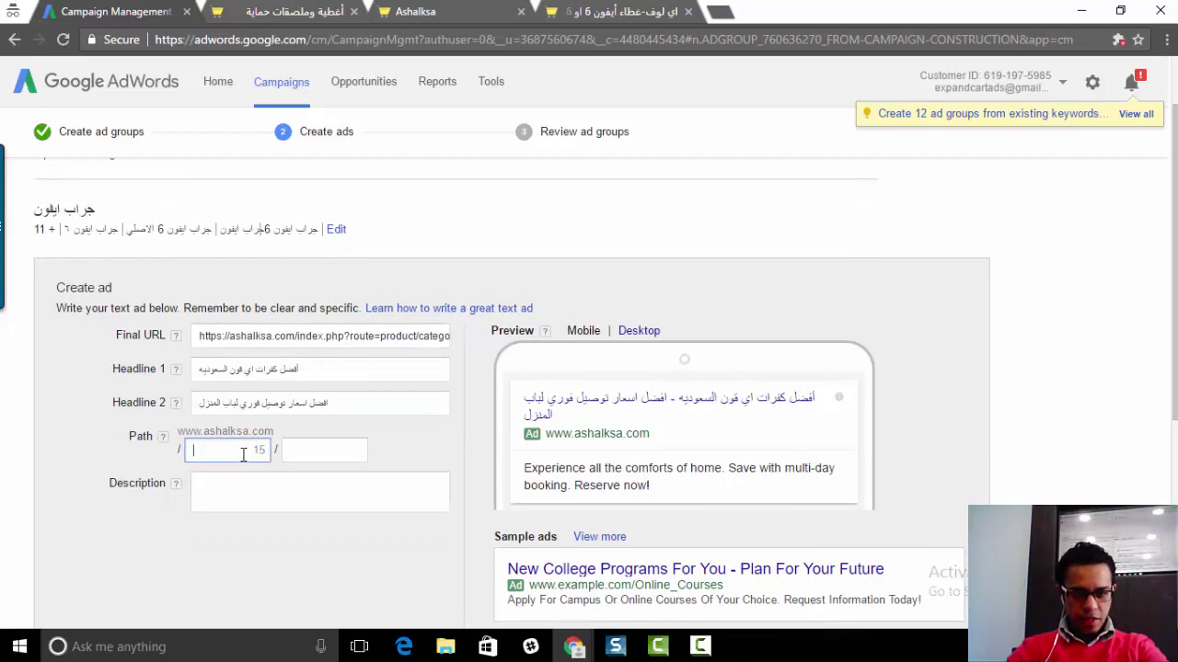
scroll(344, 456, down, 1)
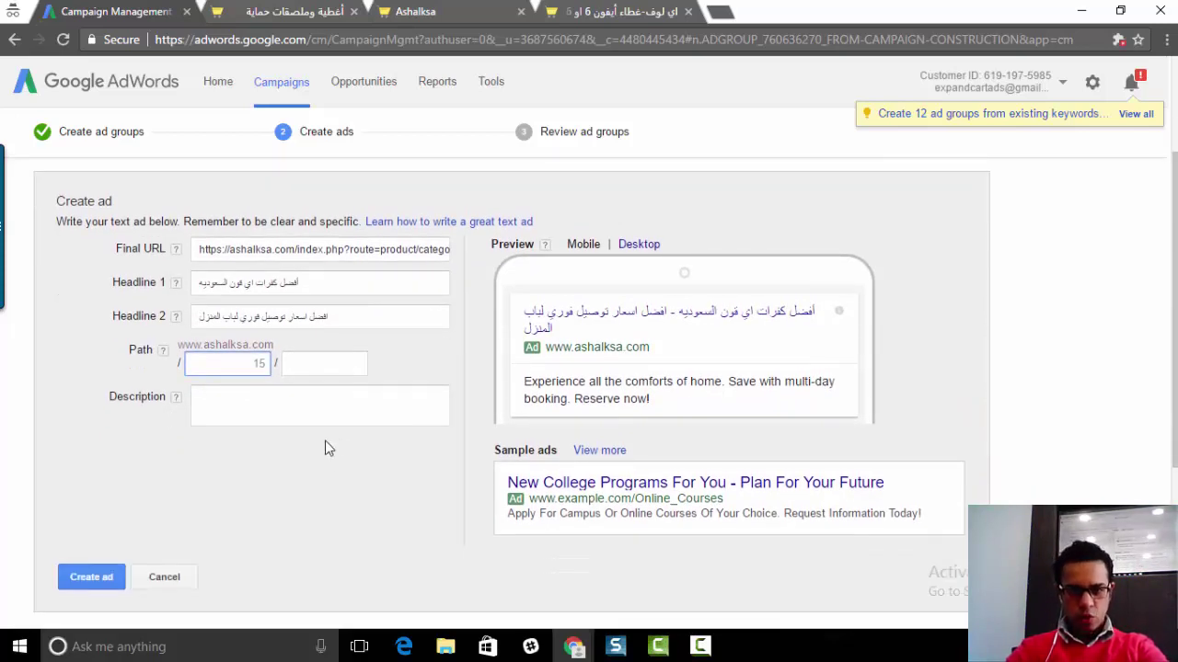
click(301, 401)
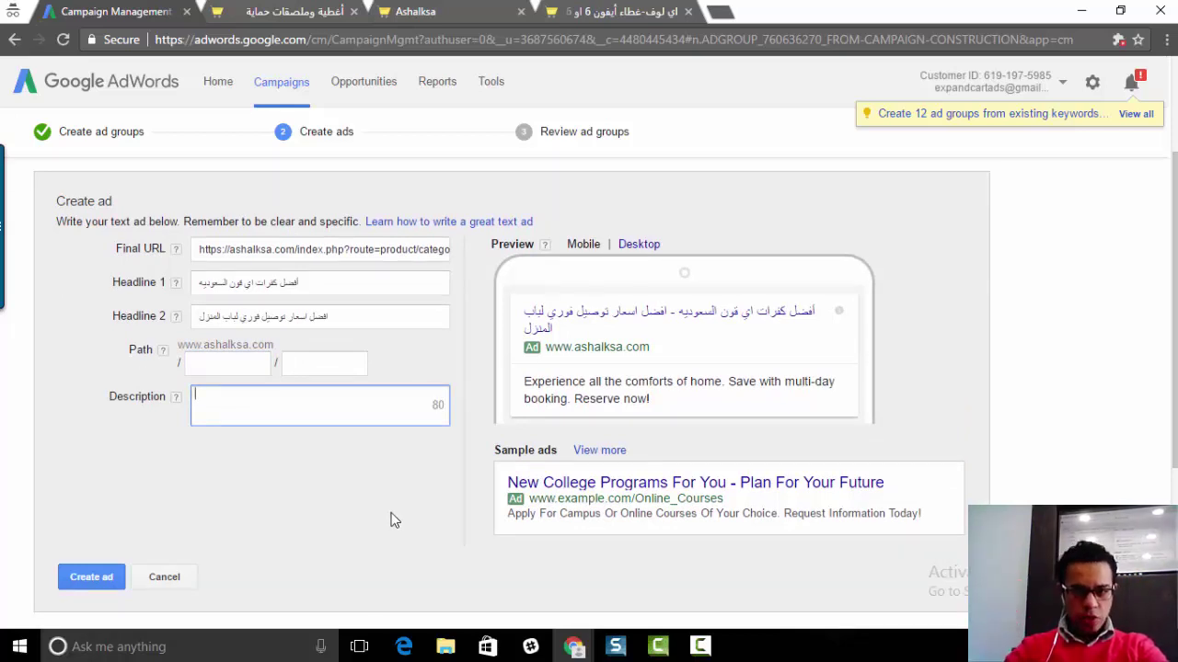
drag(711, 405, 512, 381)
click(363, 405)
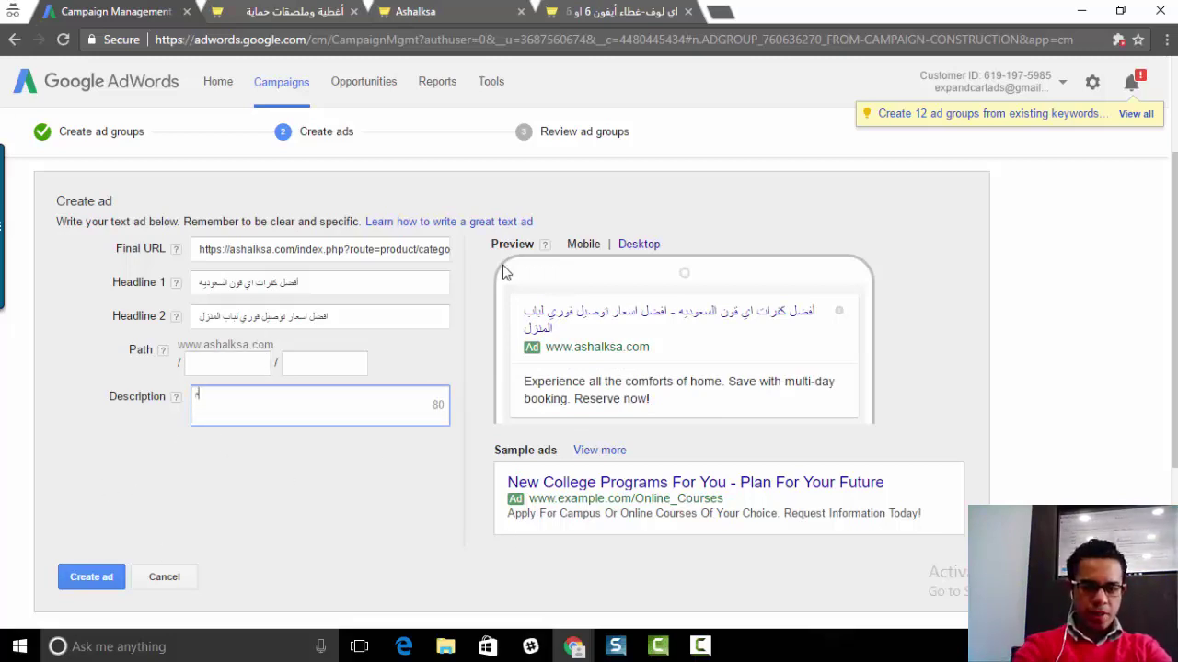
text(من)
key(BackSpace)
key(BackSpace)
text(كفر)
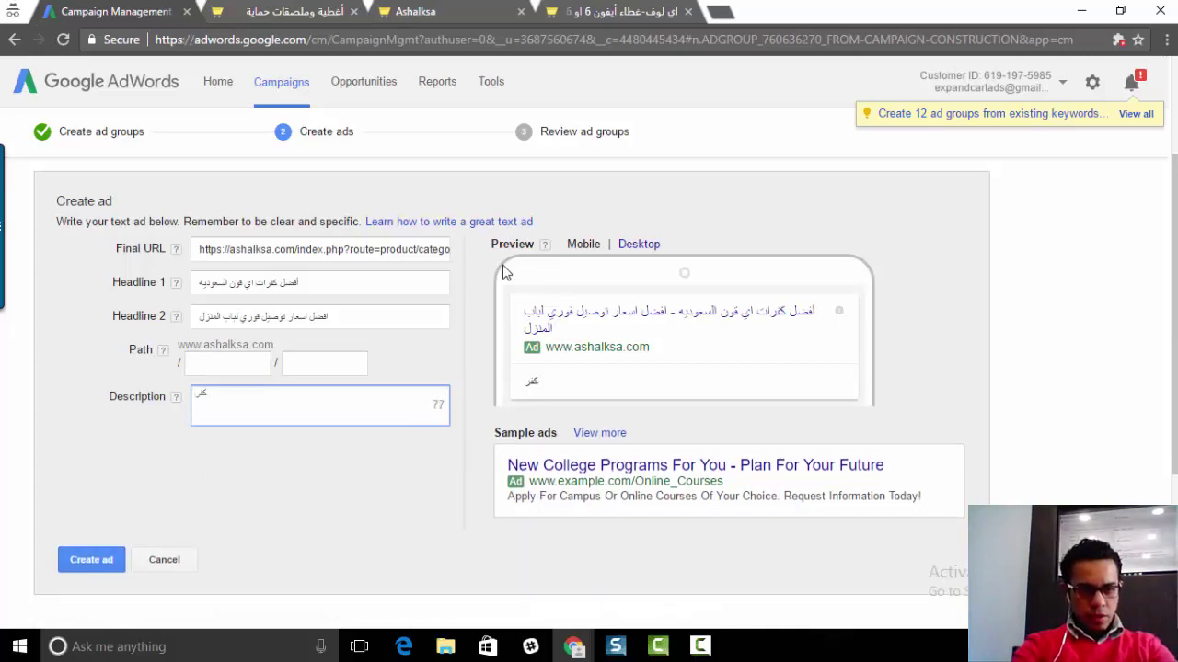
Step: Look through the products on the store's phone covers category page for details to use in the ad description
click(416, 11)
click(339, 11)
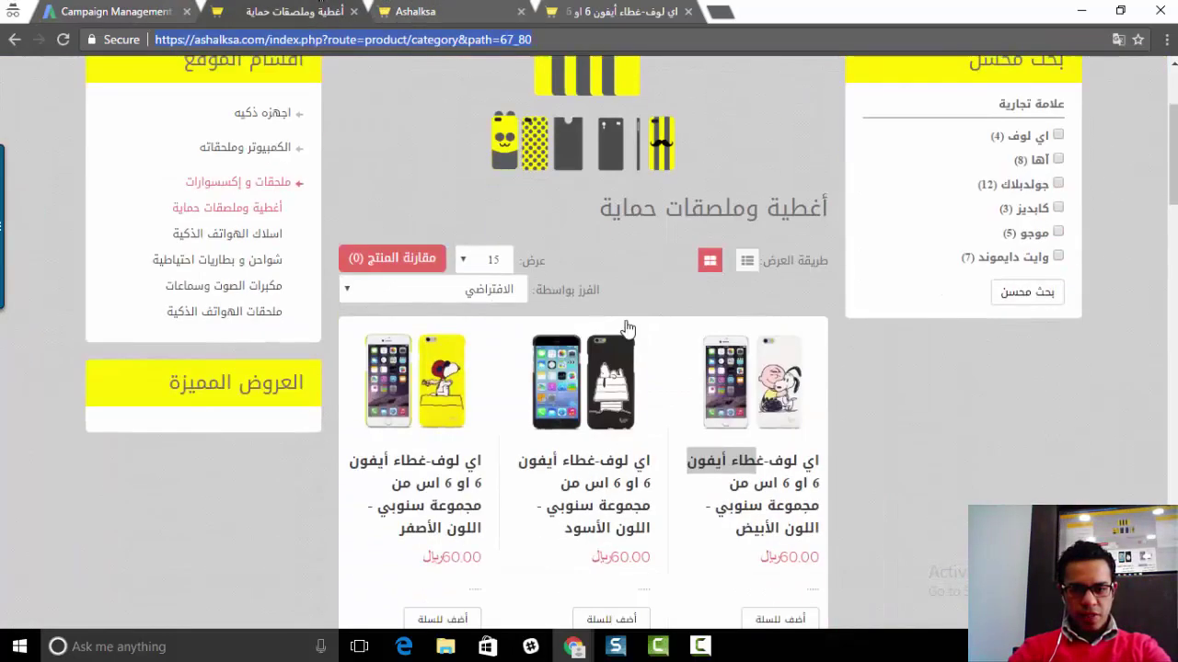
scroll(912, 541, down, 2)
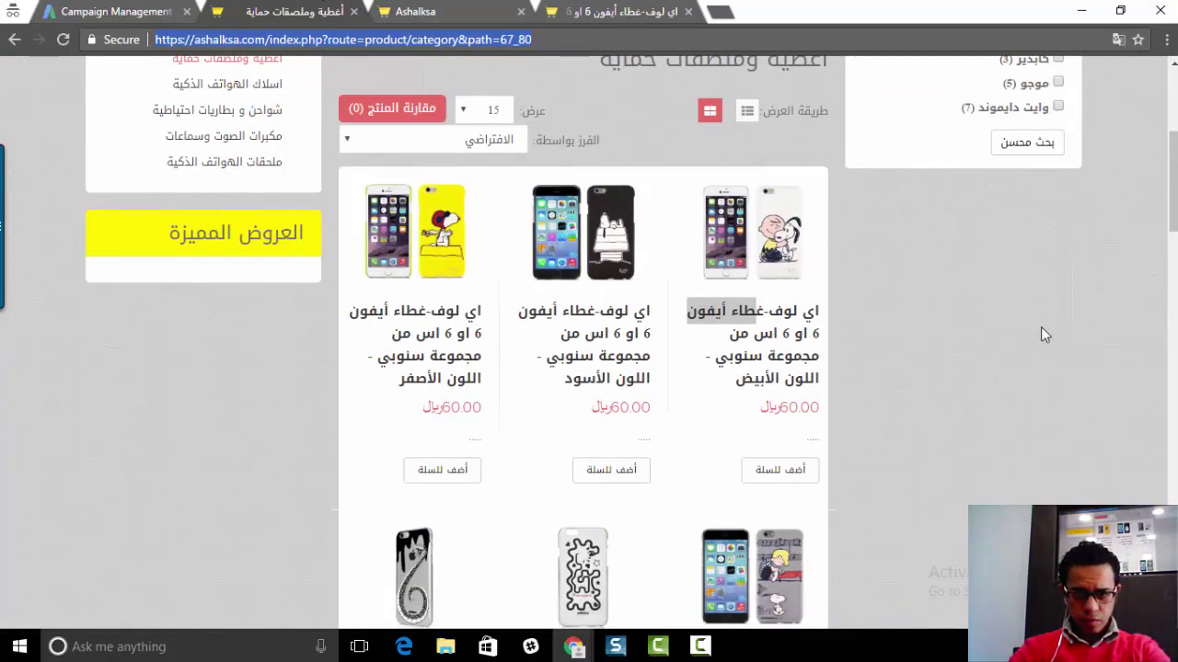
scroll(1037, 331, down, 5)
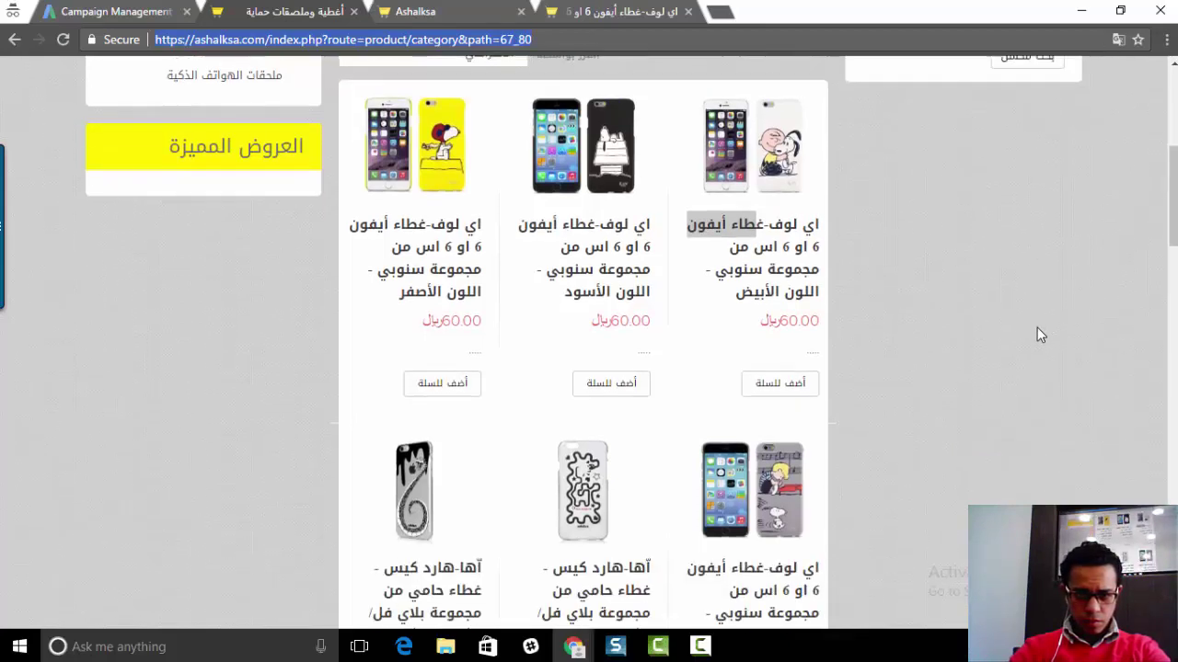
scroll(1031, 324, down, 5)
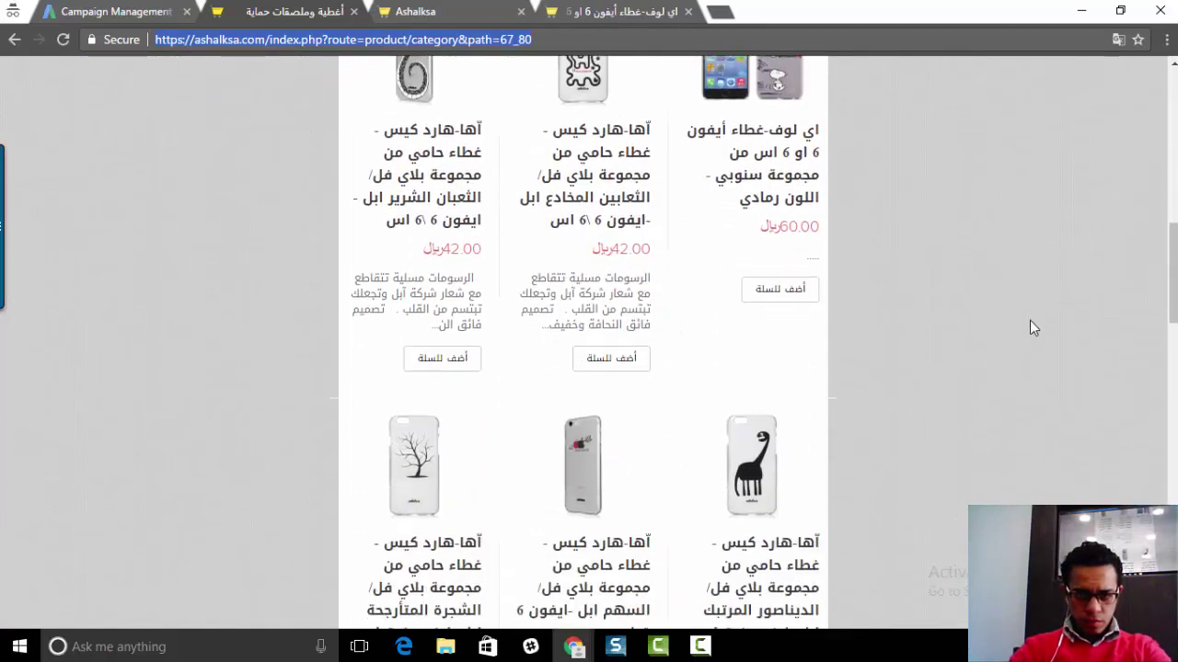
scroll(1129, 417, down, 6)
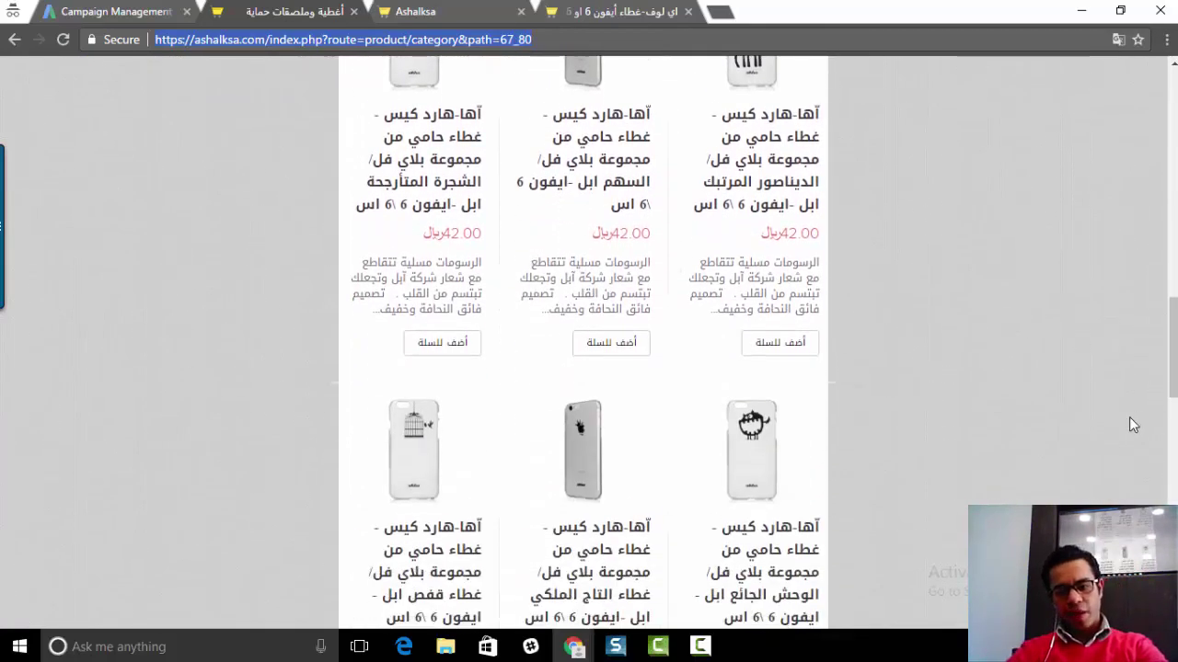
scroll(1048, 389, up, 4)
scroll(1063, 381, down, 10)
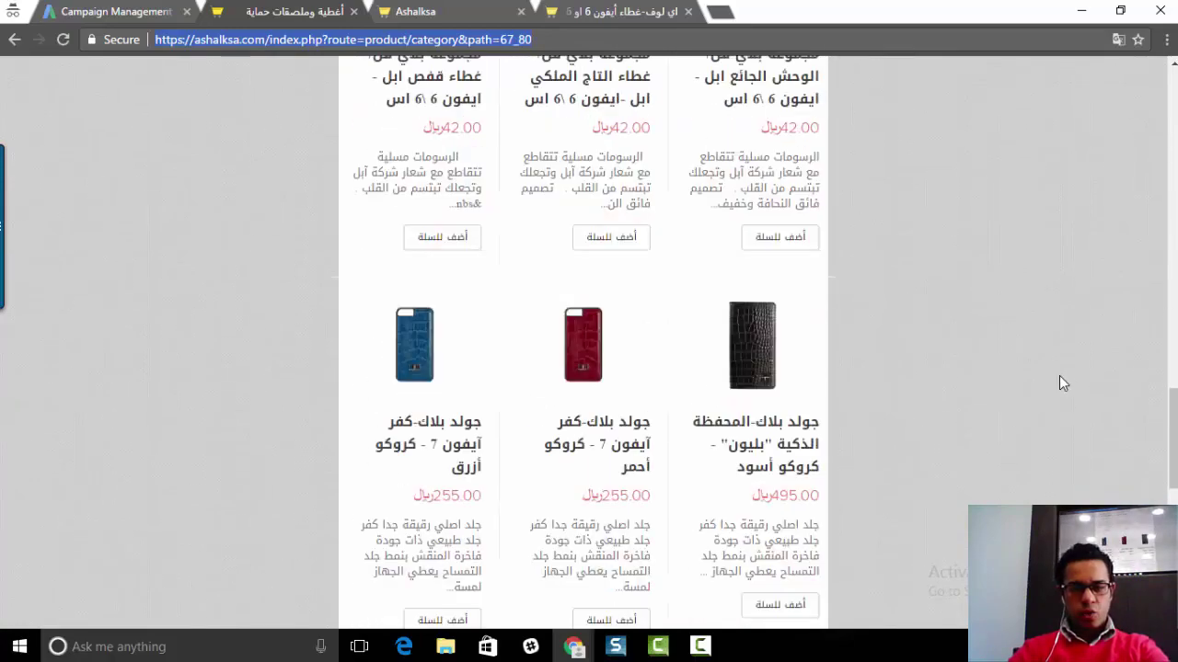
Step: Return to the AdWords ad form and replace the description with "كفرات ايفون بجوده عاليه مختاره بعنايه لتتساب احتياجاتك"
scroll(1119, 374, up, 18)
scroll(863, 256, up, 8)
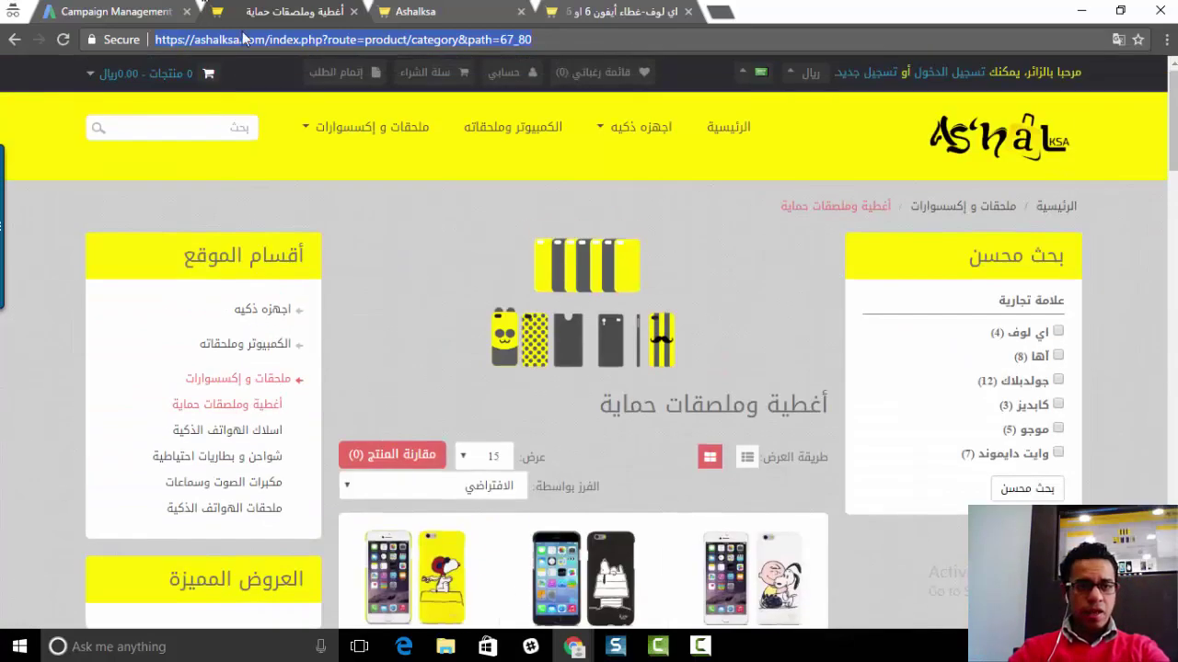
click(136, 9)
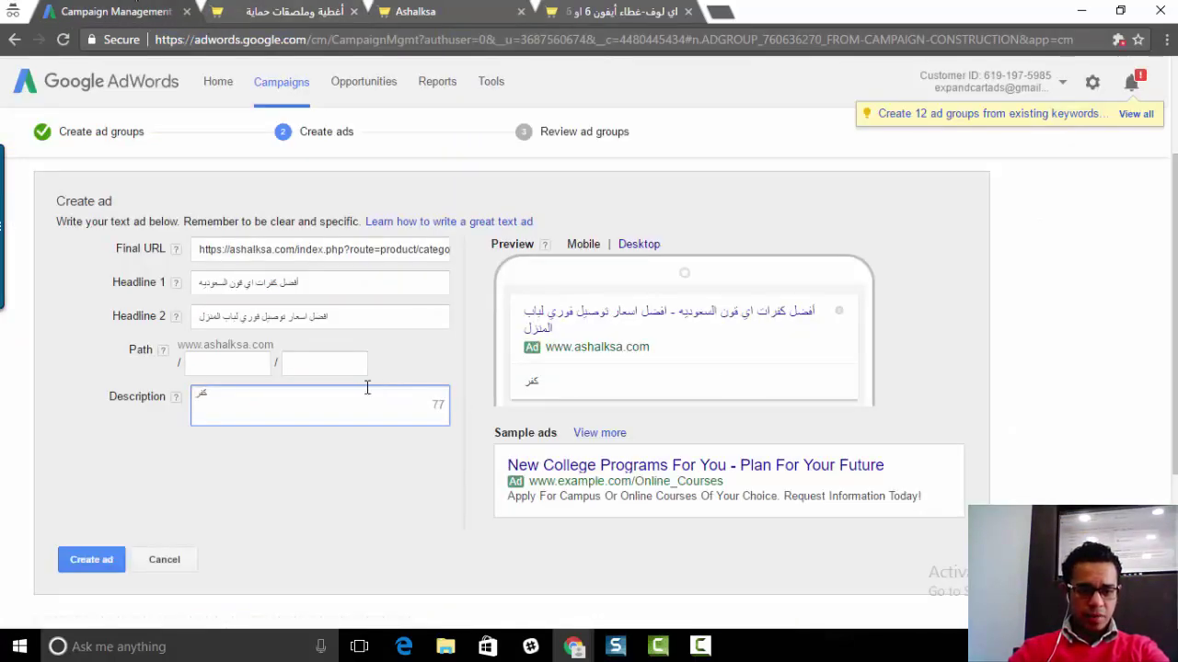
drag(223, 391, 197, 393)
text(كفرات اي)
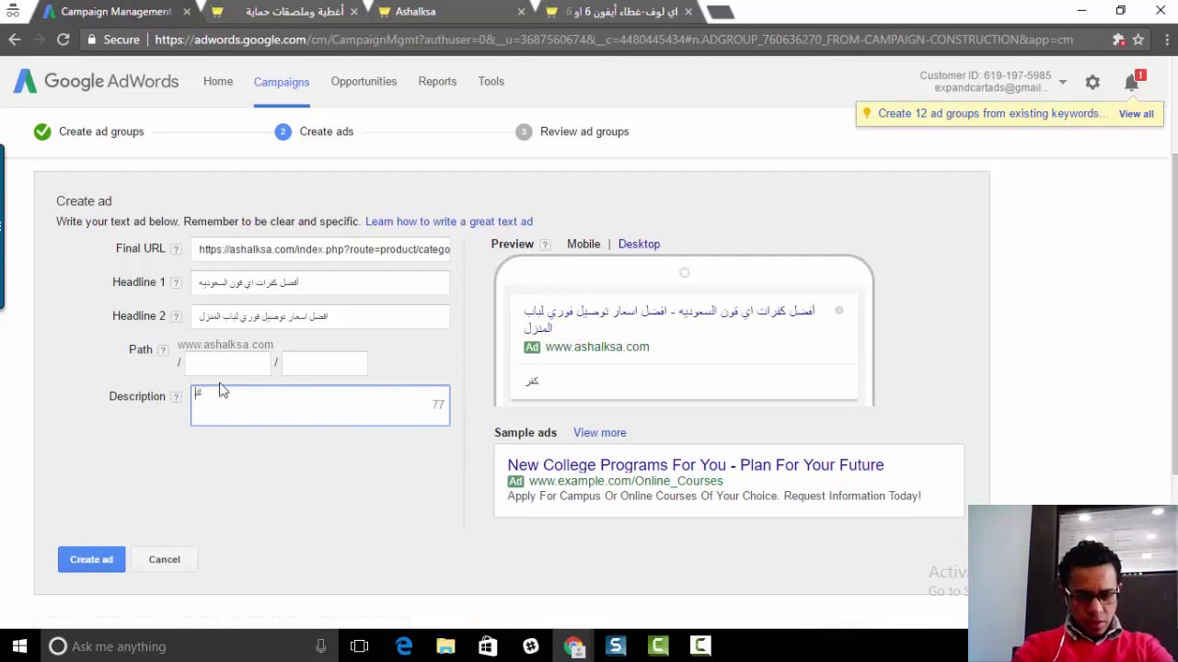
text(ف)
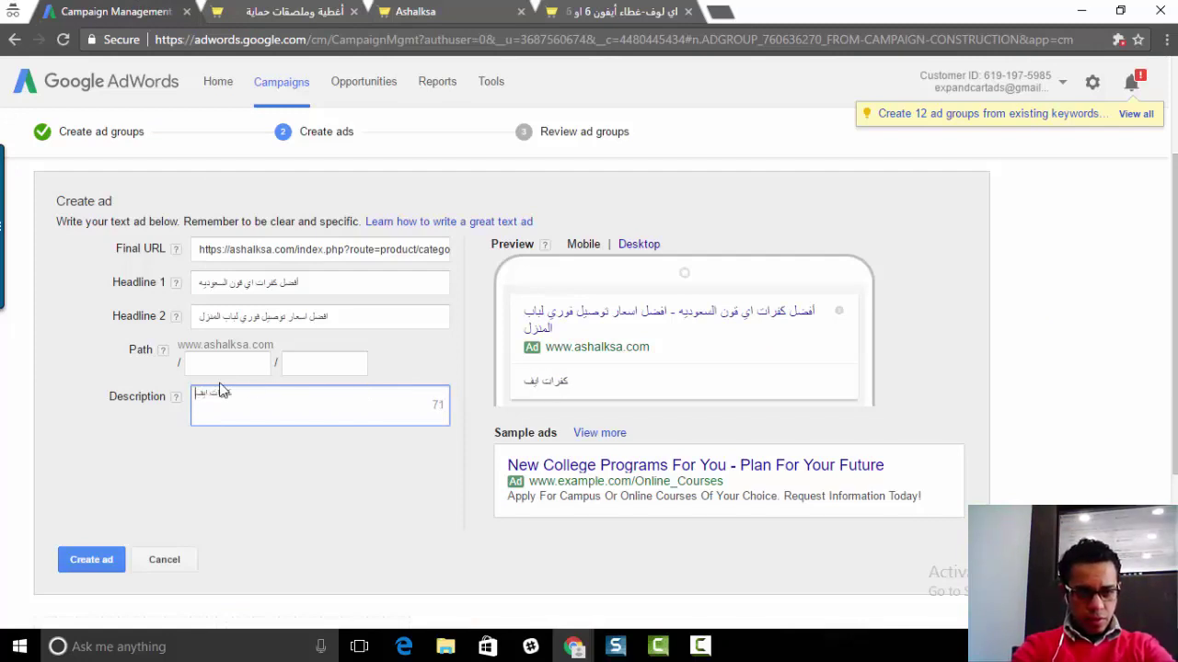
text(ون بجو)
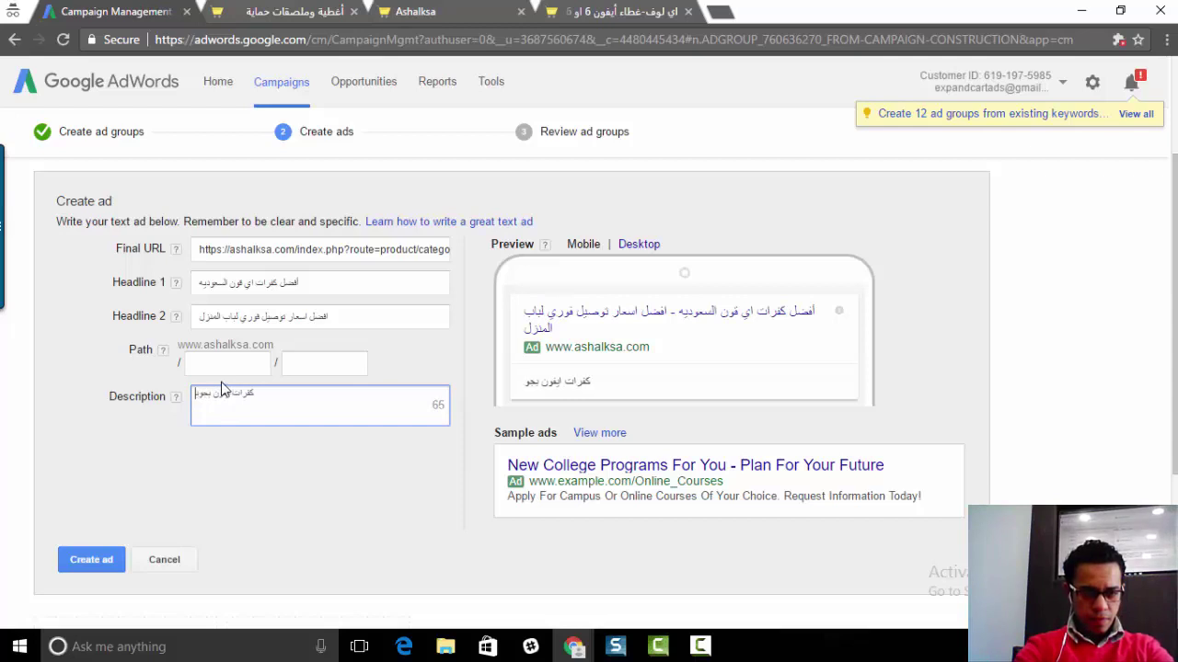
text(ده عاليه )
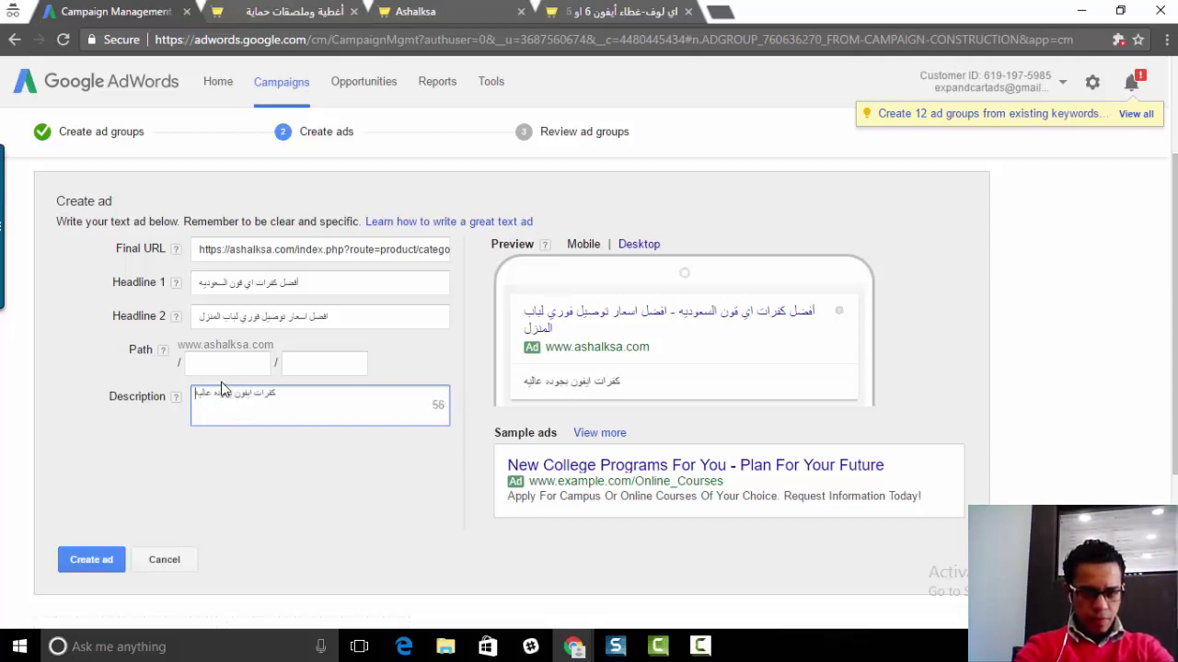
text(مختاره بمن)
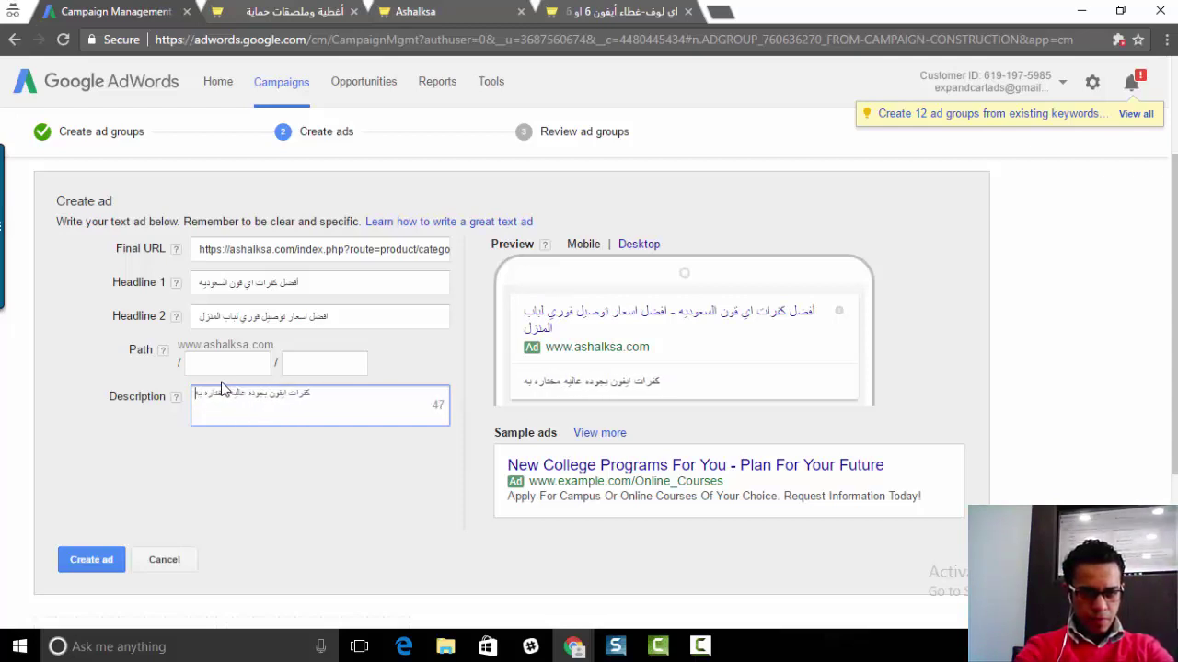
text(ايه)
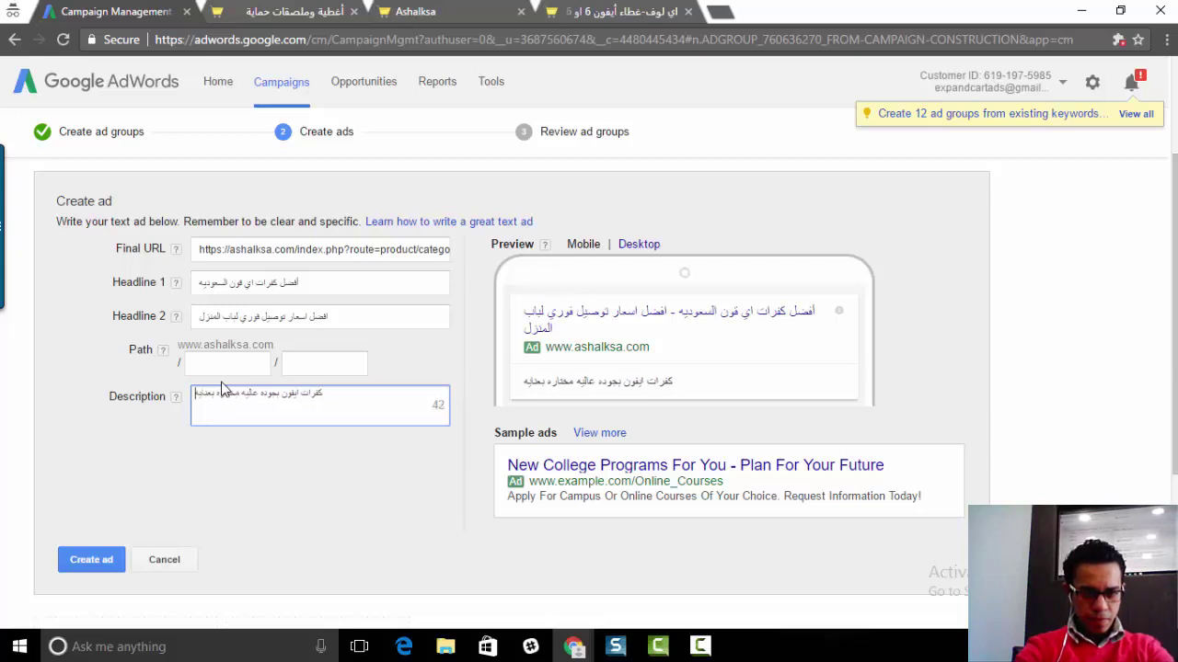
text( للشاشات)
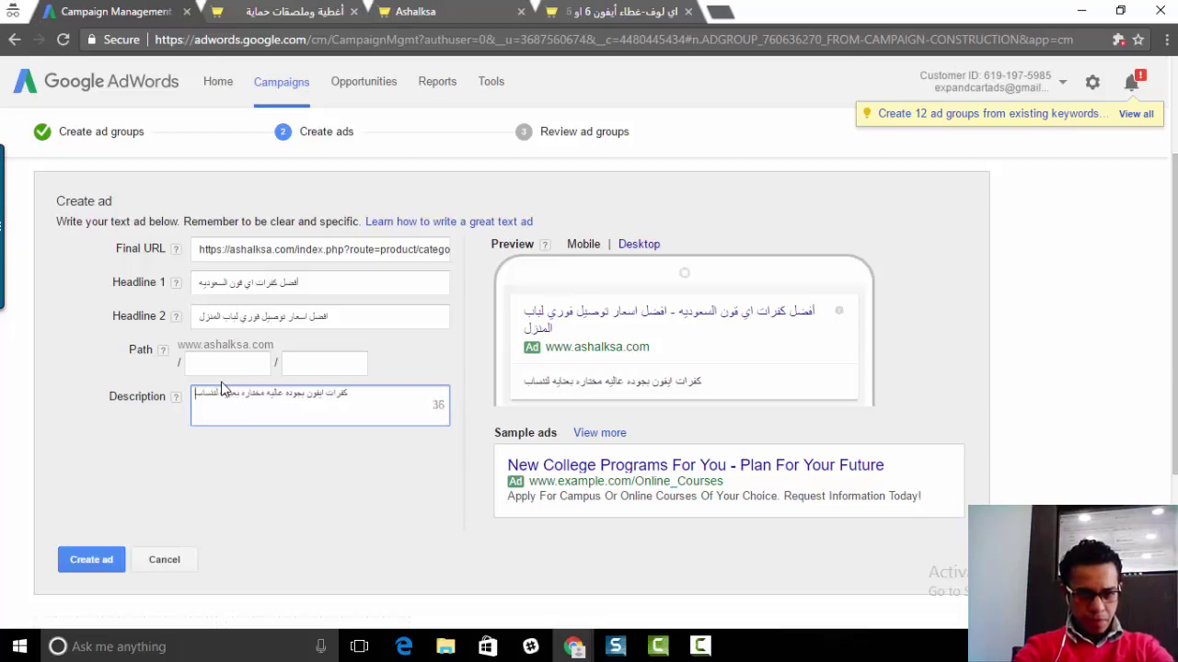
key(BackSpace)
key(BackSpace)
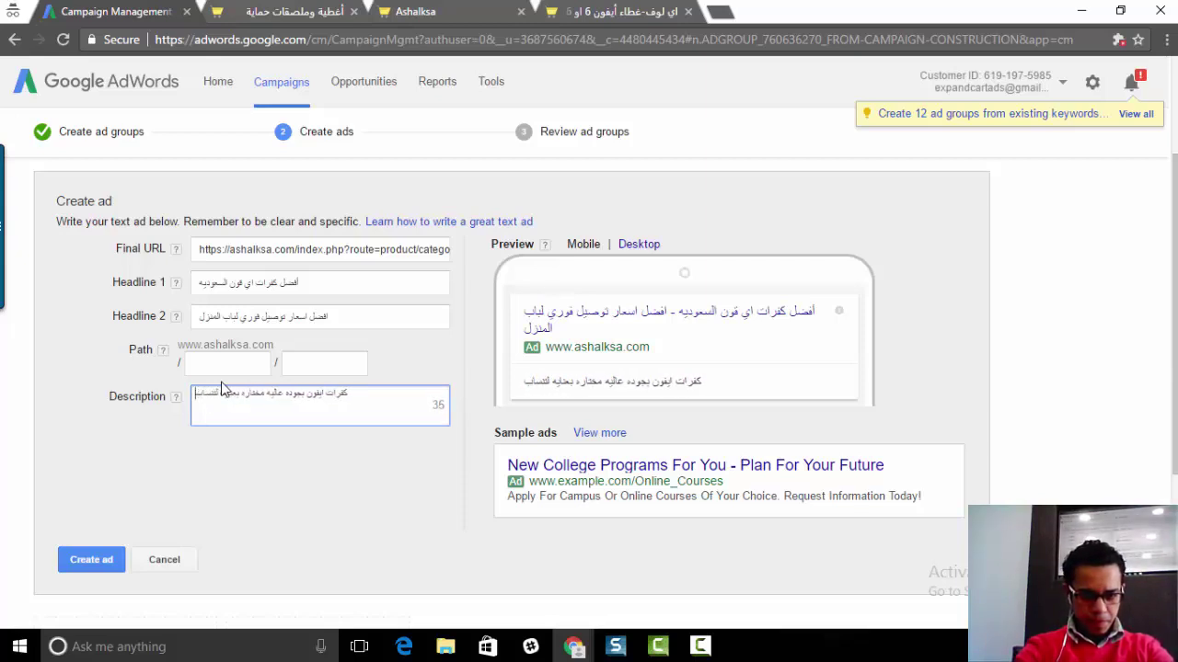
text(احتي)
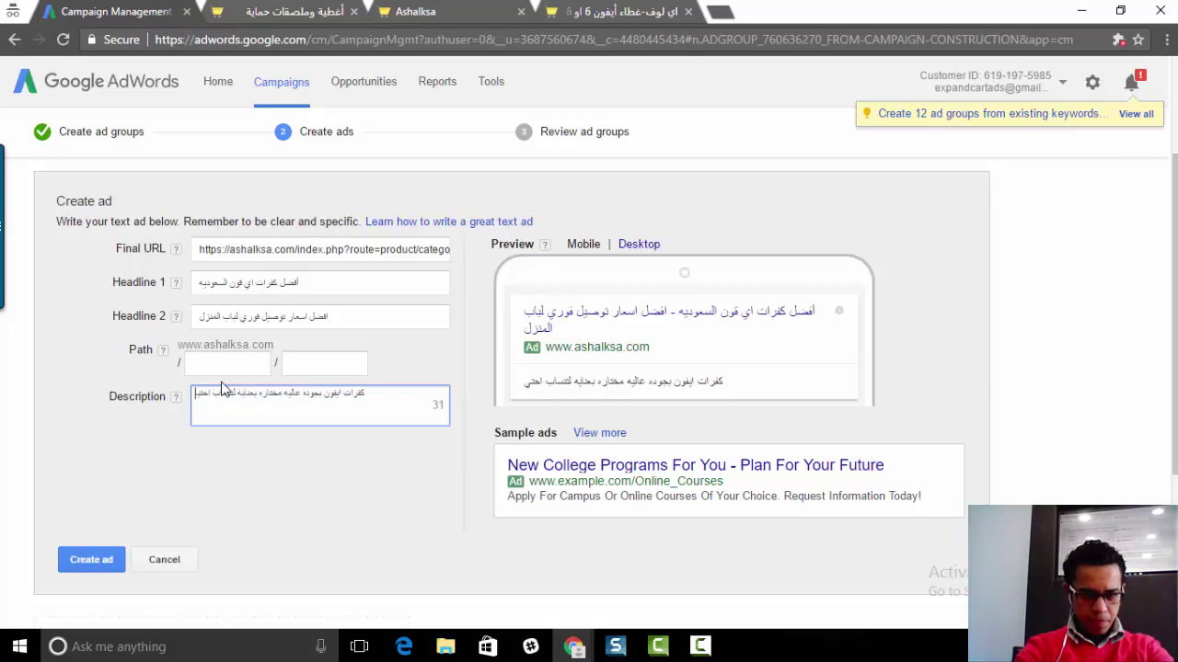
text(اجاتكم)
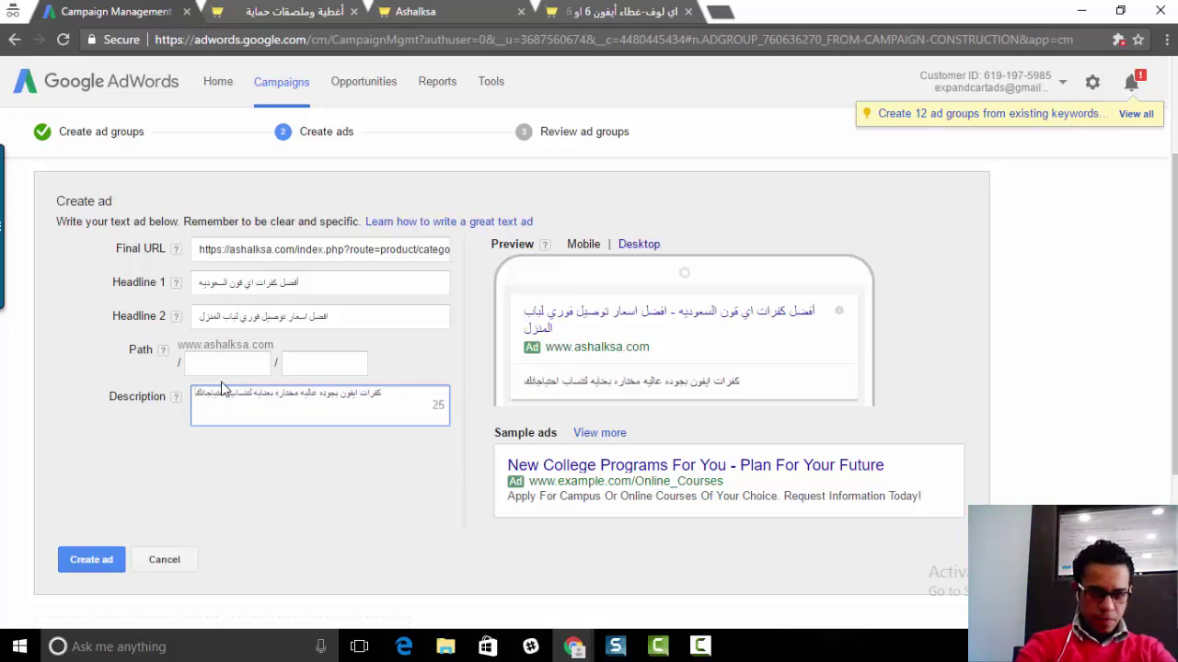
Step: Extend the ad description with "، اسعار رائعه و توصيل سريع"
text( ، اسع)
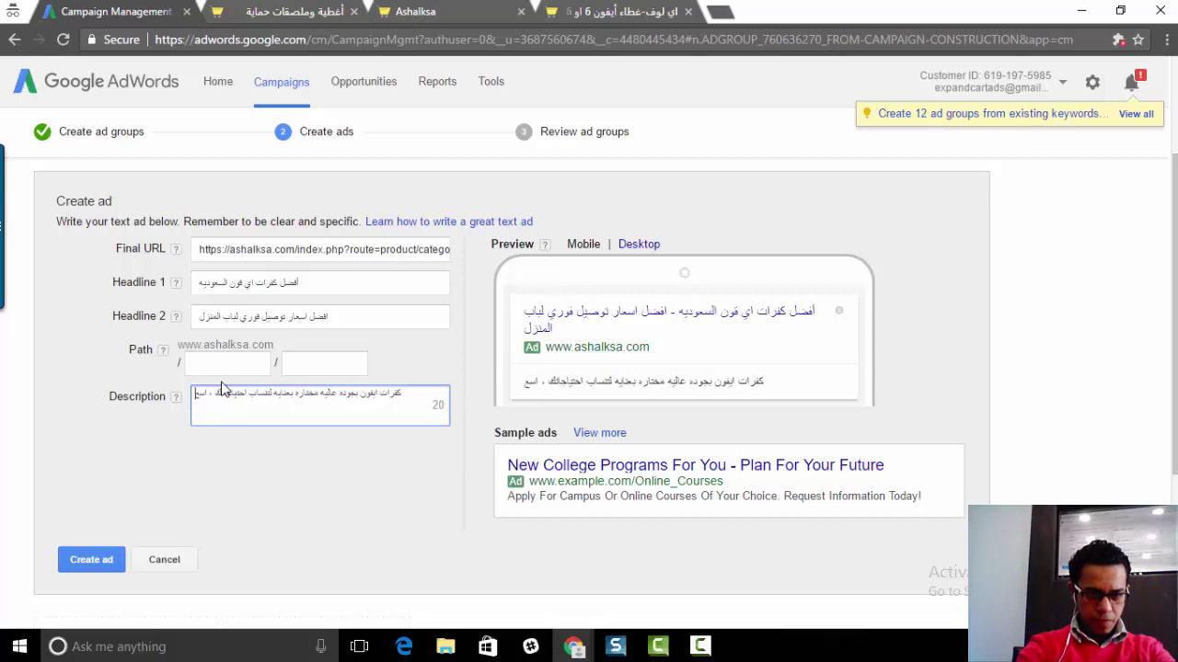
text(ار راي)
text(عه و ت)
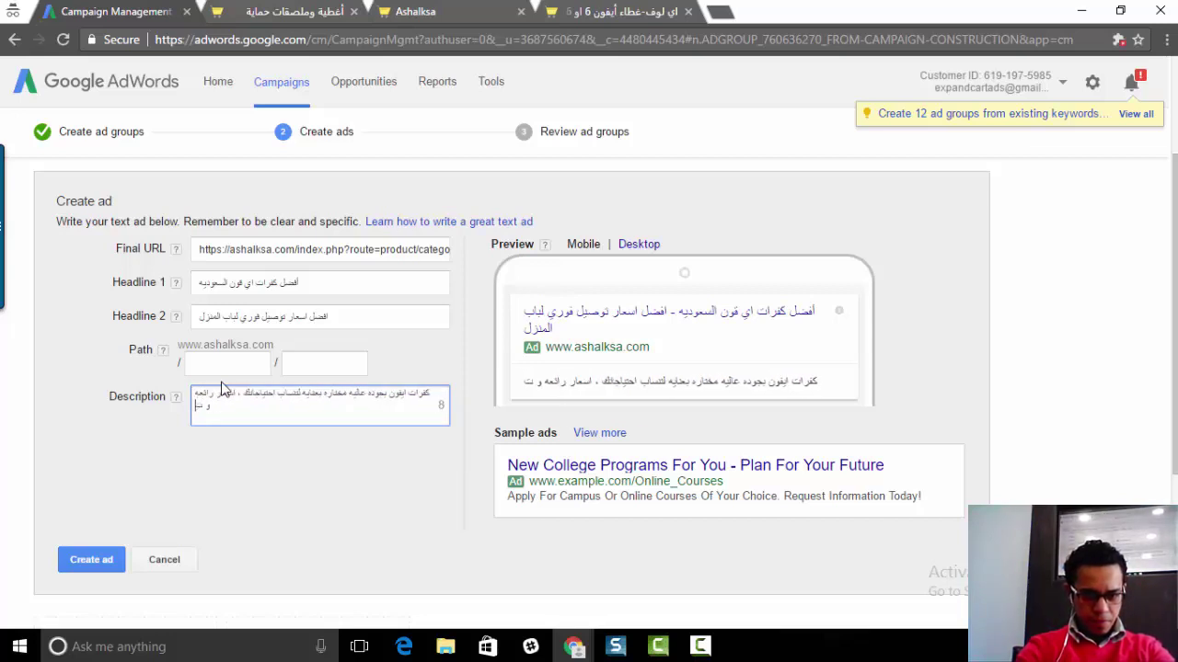
text(وصيل سريع)
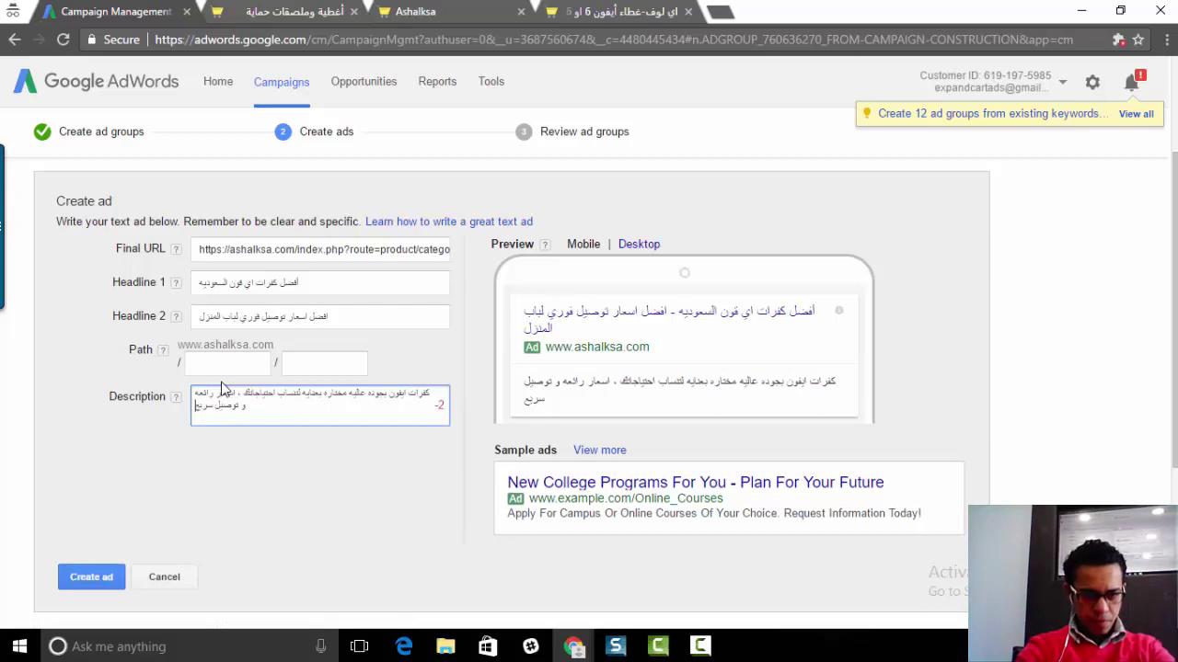
text( لباب المن)
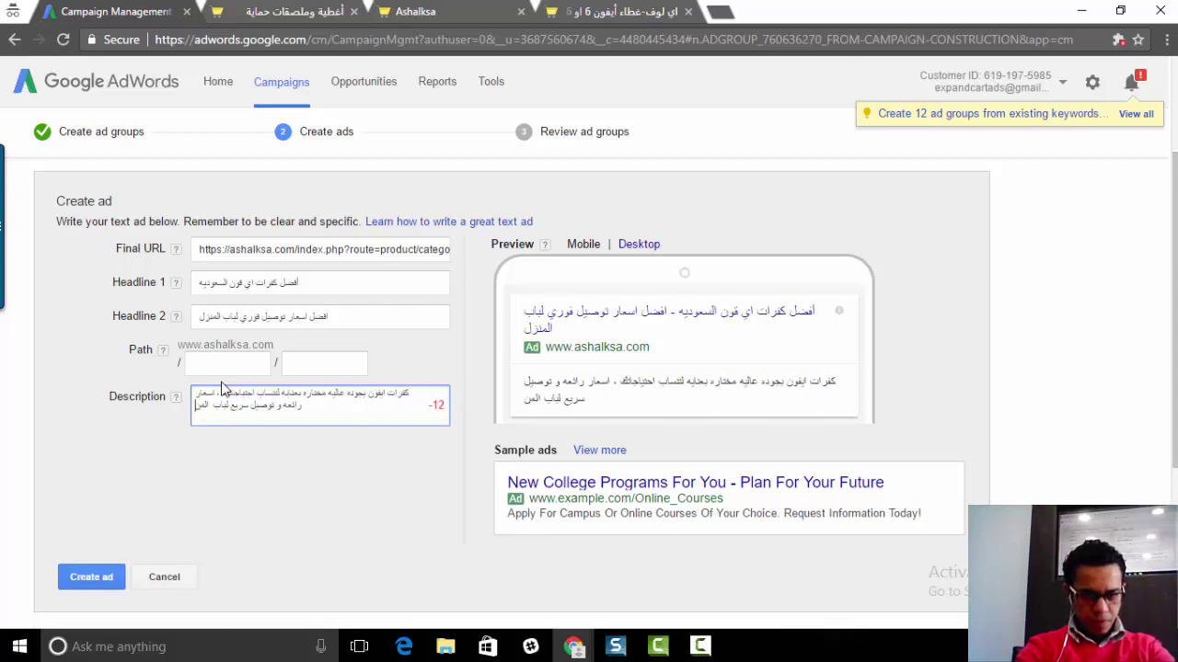
key(BackSpace)
key(BackSpace)
key(BackSpace)
key(BackSpace)
key(BackSpace)
key(BackSpace)
key(BackSpace)
key(BackSpace)
key(BackSpace)
key(BackSpace)
key(BackSpace)
key(BackSpace)
key(BackSpace)
key(BackSpace)
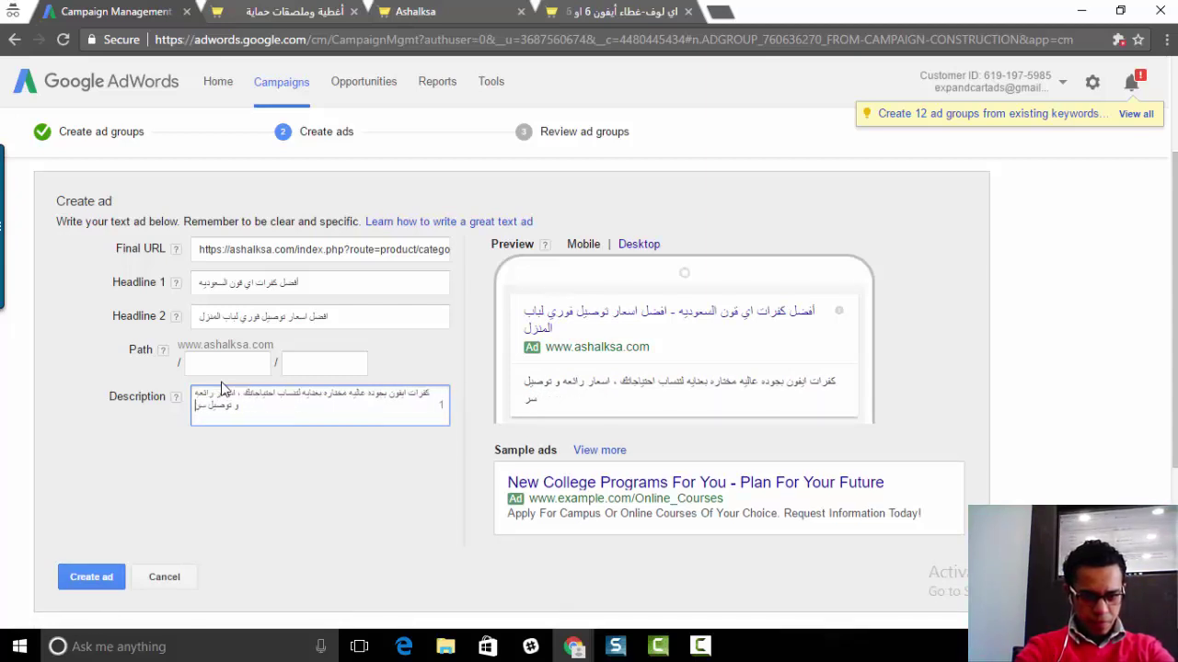
key(BackSpace)
key(BackSpace)
text(سر)
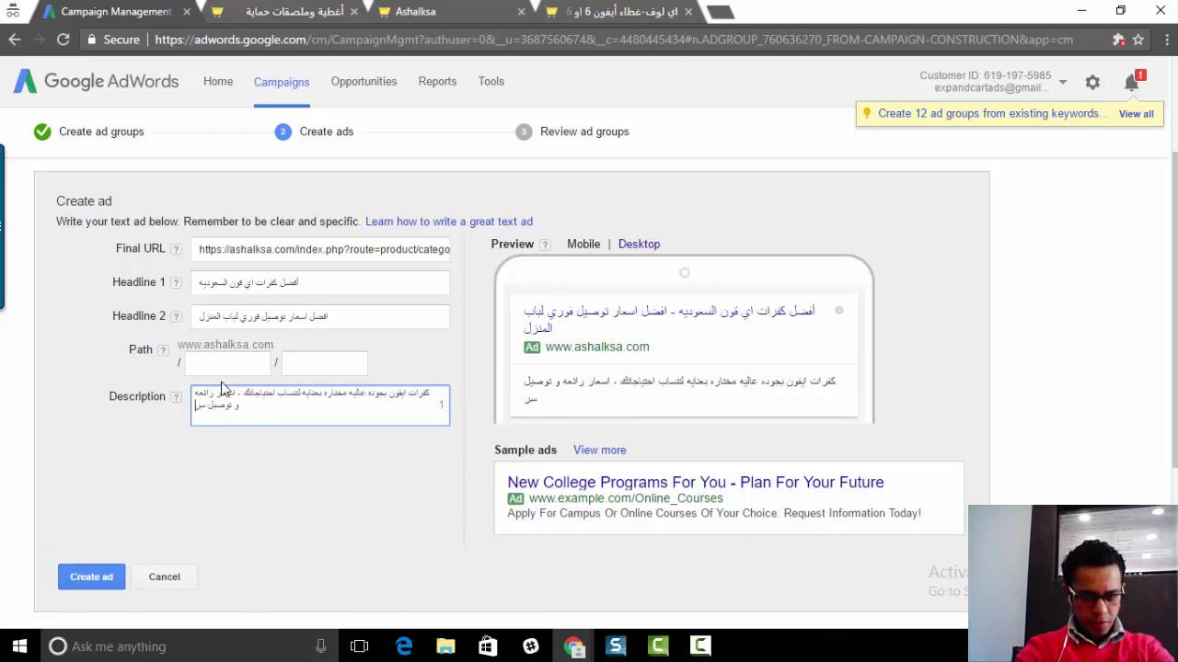
text(يع)
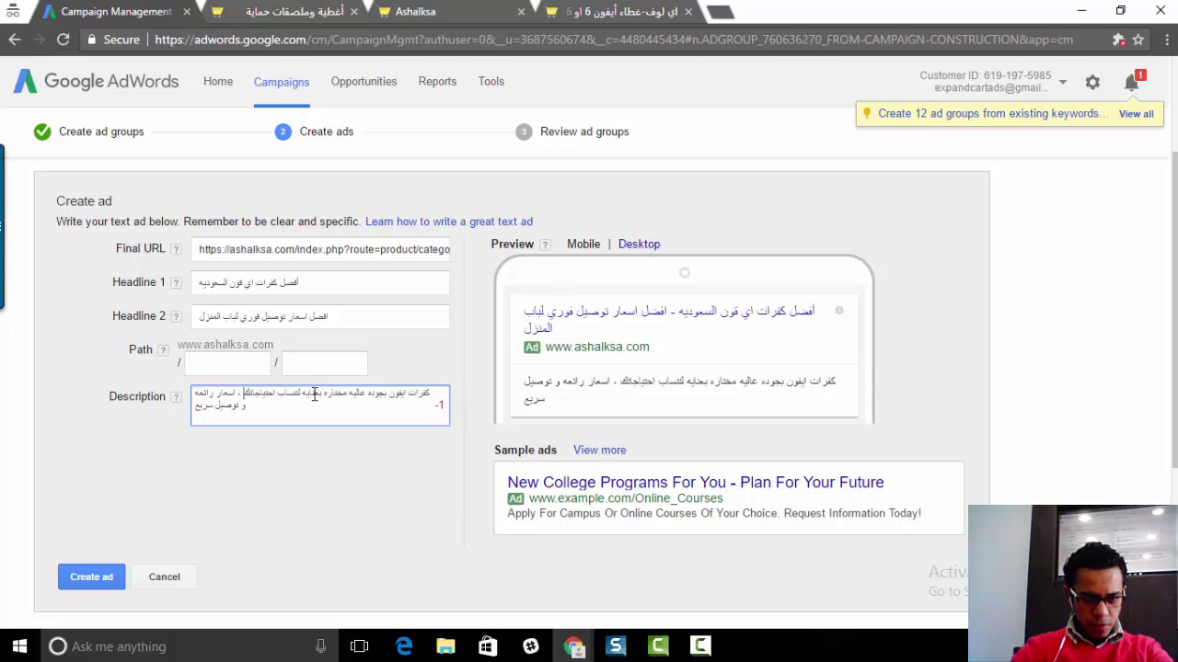
Step: Shorten the description by removing "احتياجاتك" and making the preceding word "لتتسابك", directly followed by the comma
drag(276, 392, 241, 393)
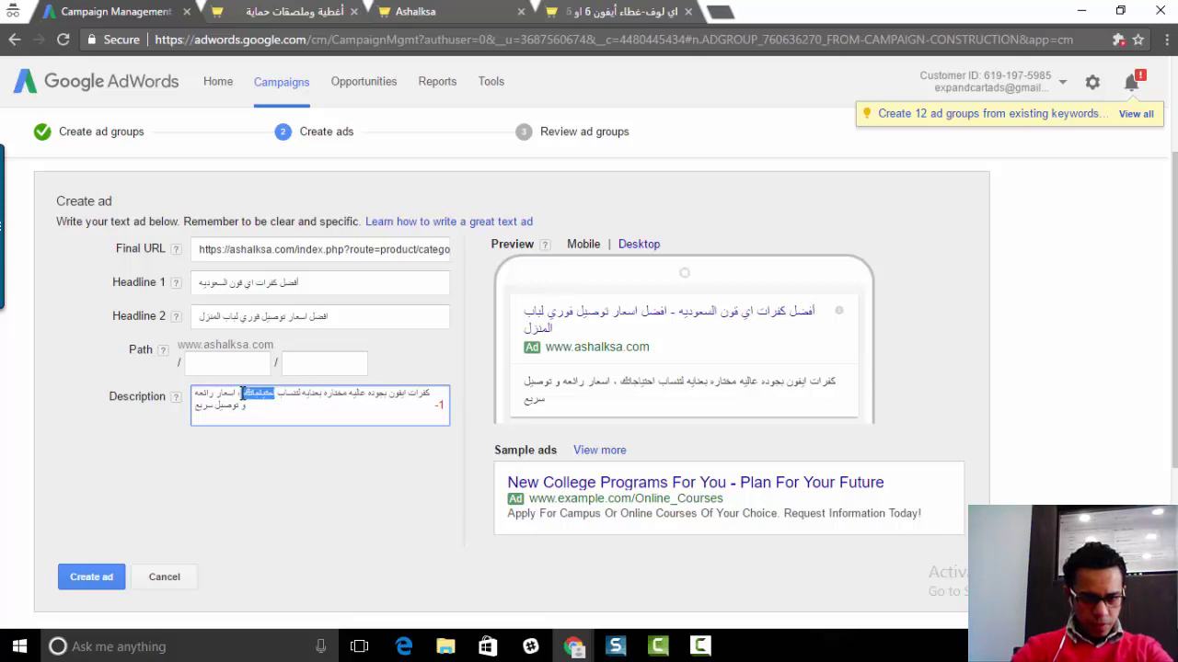
key(BackSpace)
key(BackSpace)
text(ك)
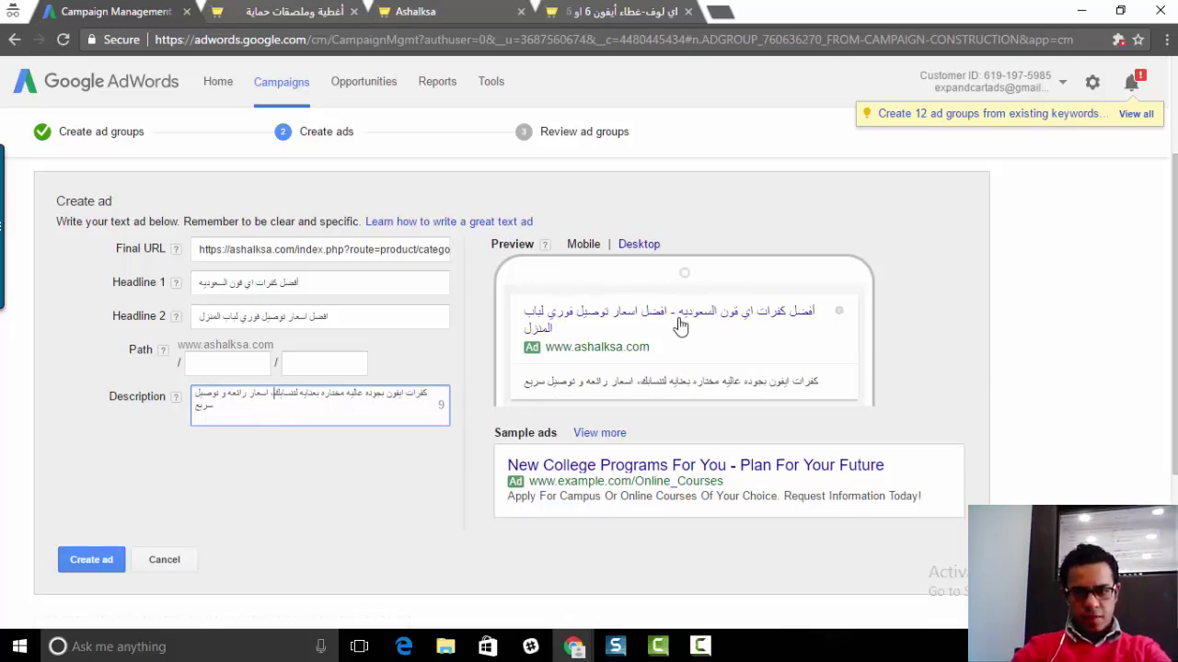
text(م)
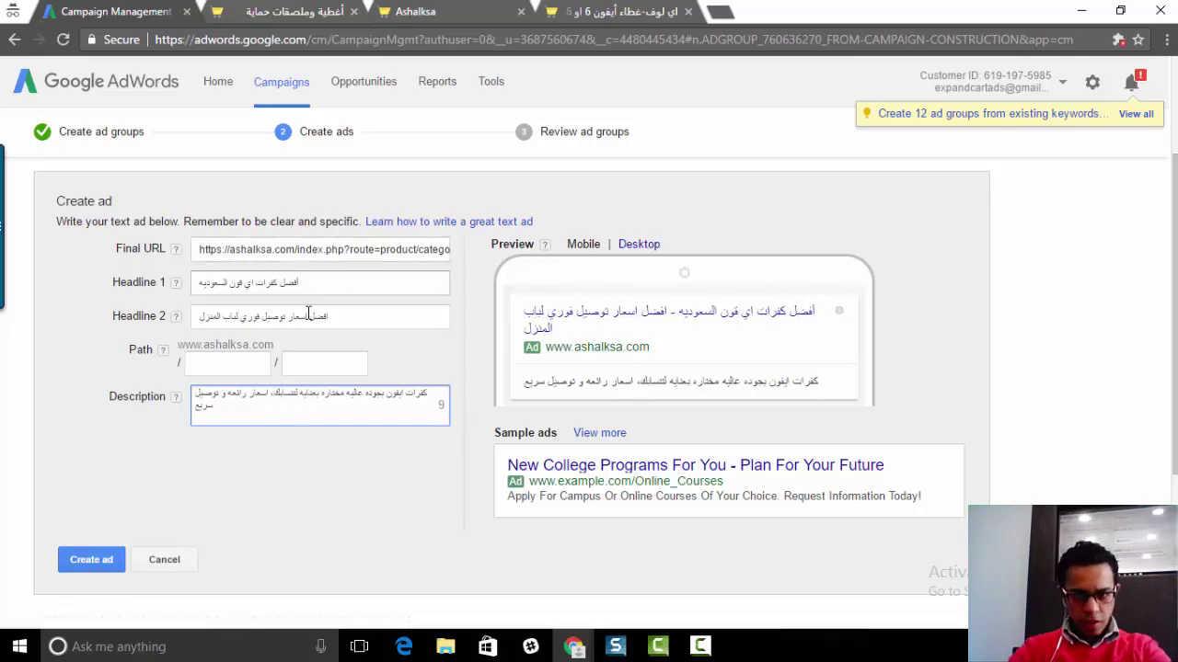
Step: Review the headline and the ad preview, and try to create the ad
click(239, 284)
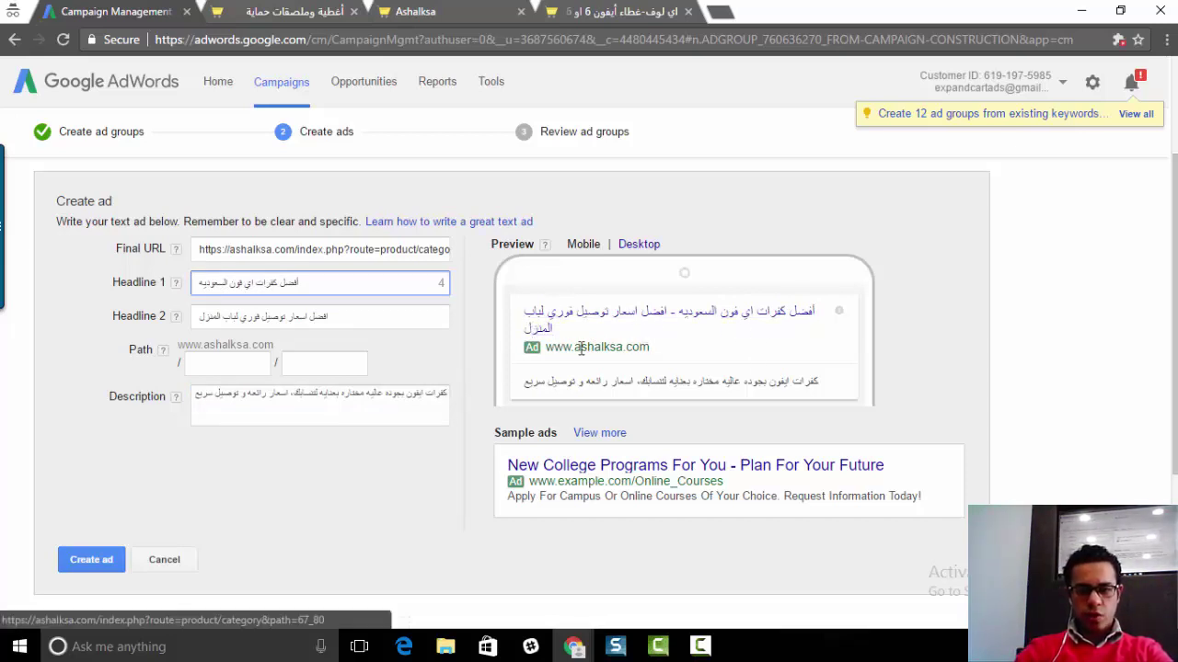
click(460, 382)
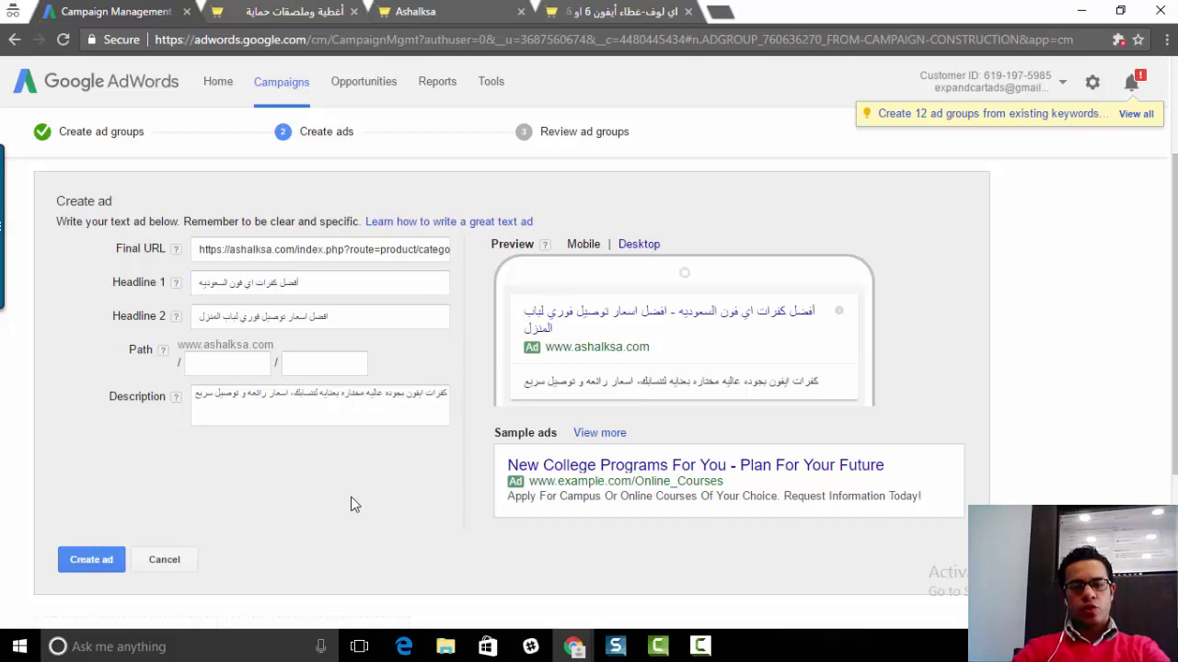
scroll(336, 395, down, 1)
scroll(340, 385, down, 2)
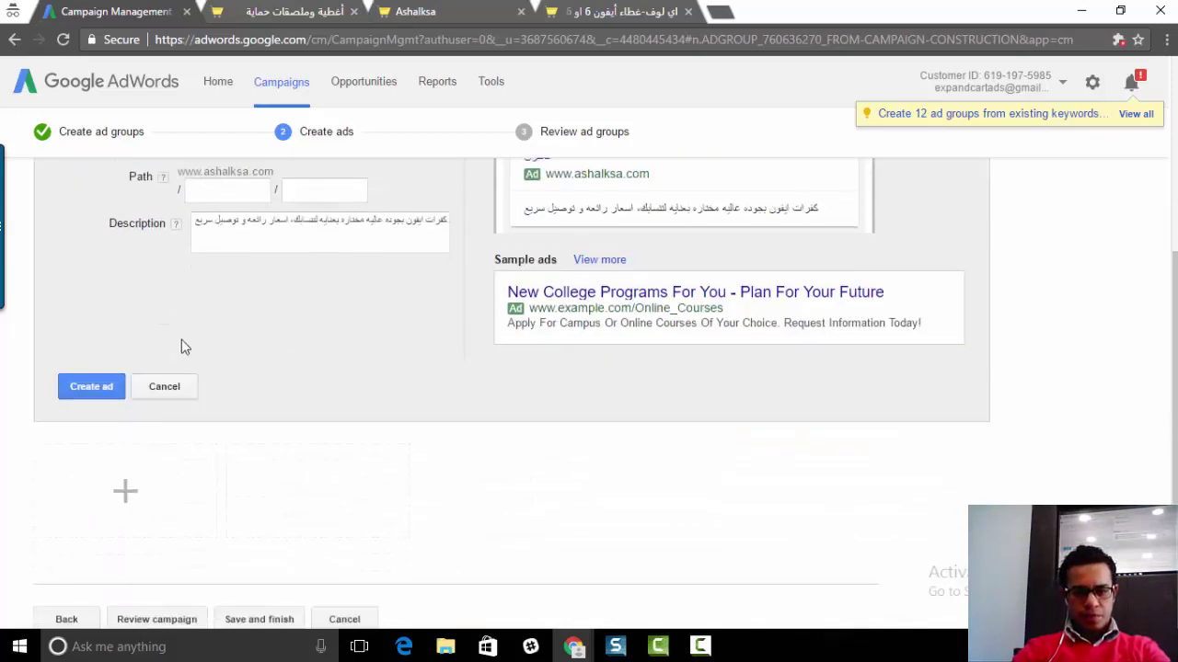
scroll(182, 344, up, 2)
click(74, 570)
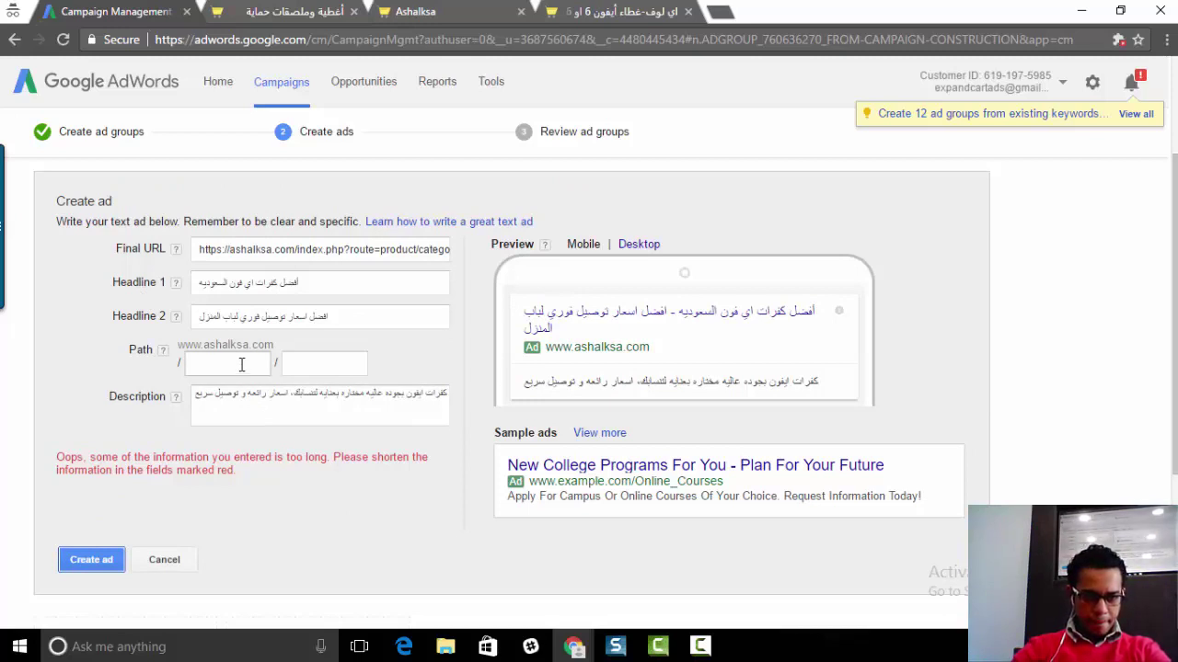
Step: Retry creating the ad and check the path, description, Final URL and Headline 1 fields for text over the length limit
click(208, 360)
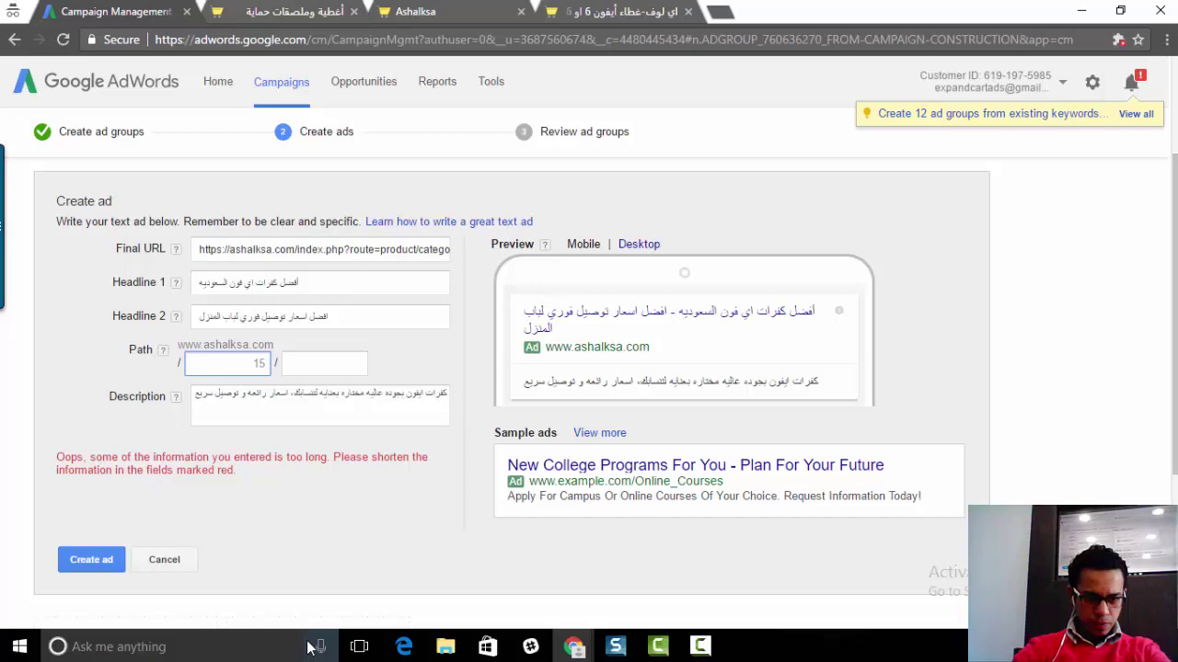
click(234, 421)
click(371, 339)
click(88, 561)
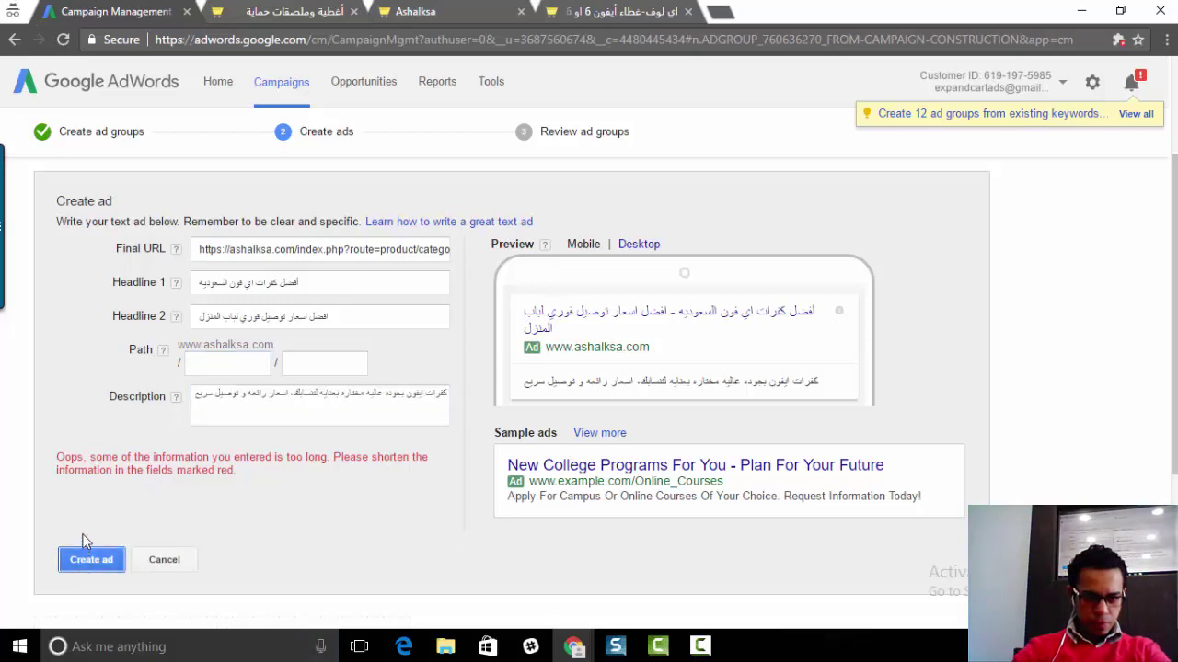
drag(327, 249, 106, 250)
click(299, 283)
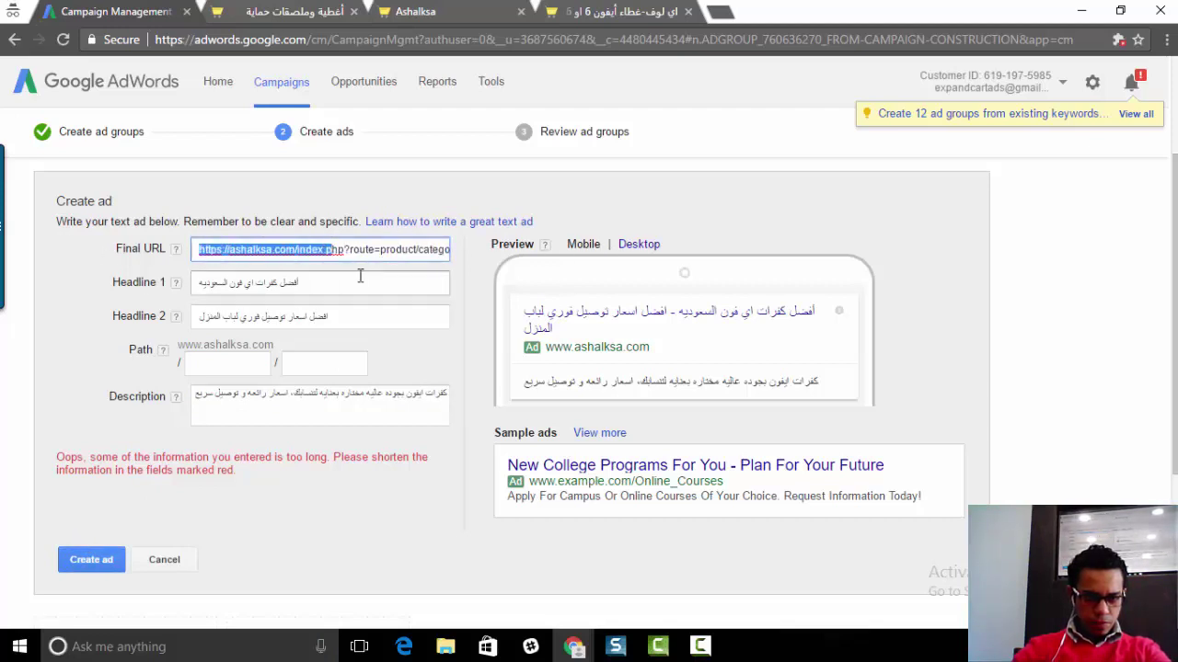
Step: Shorten Headline 2 to "افضل اسعار توصيل فوري" by removing the closing words "لباب المنزل"
click(373, 317)
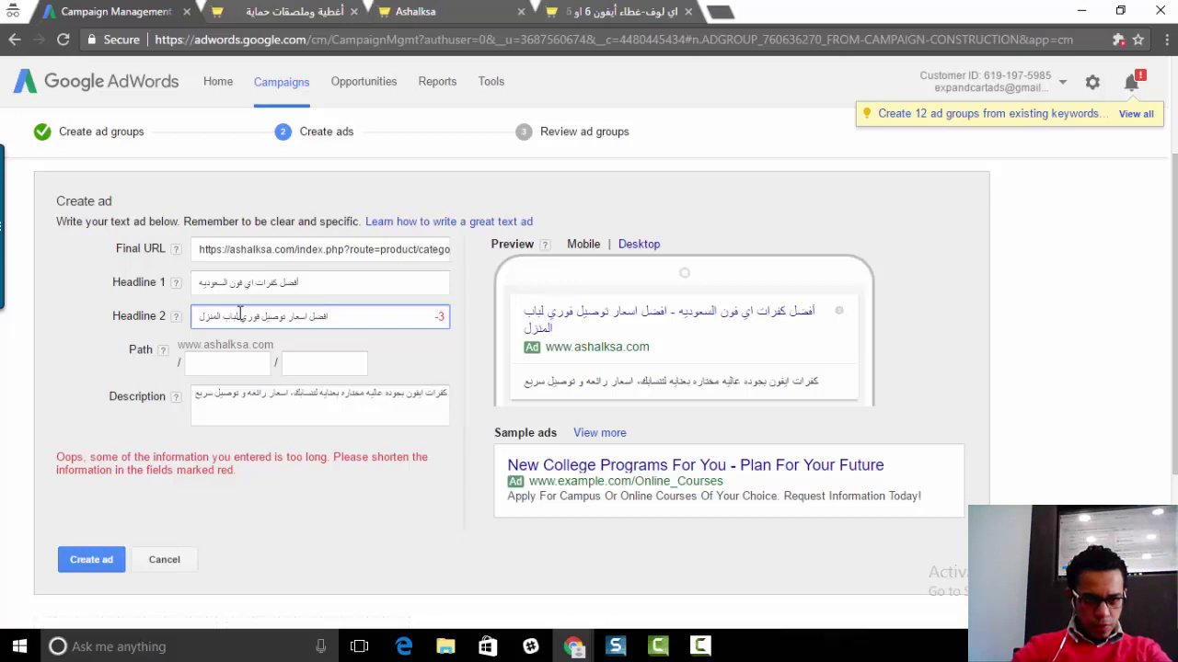
drag(236, 313, 182, 320)
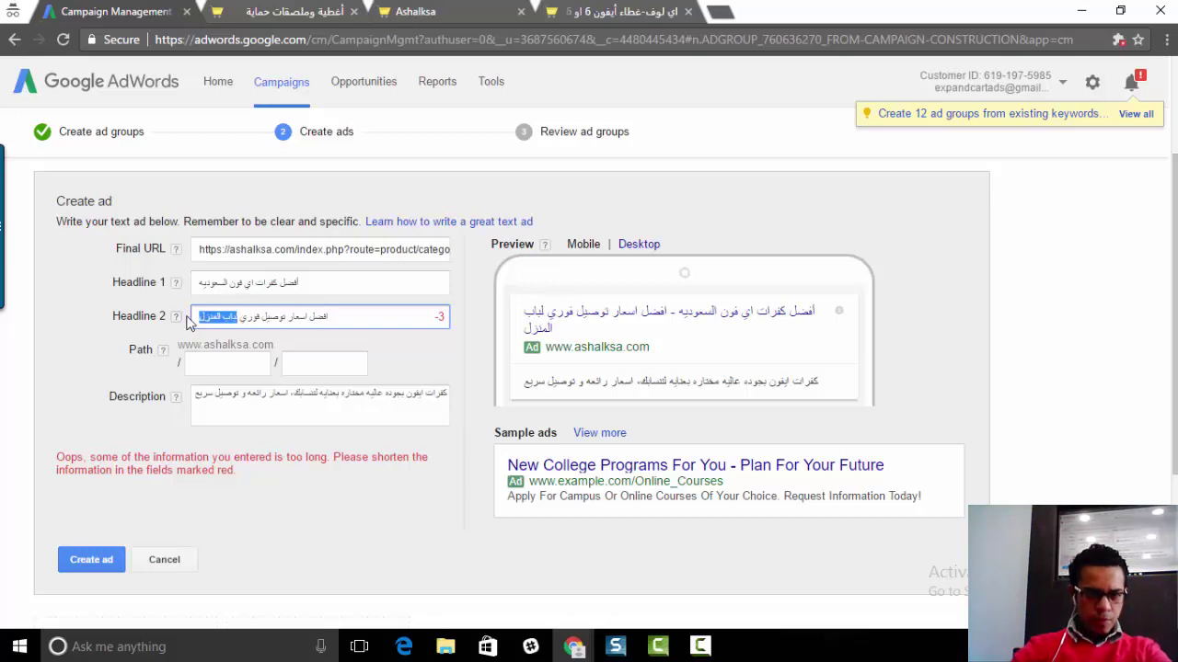
key(BackSpace)
key(BackSpace)
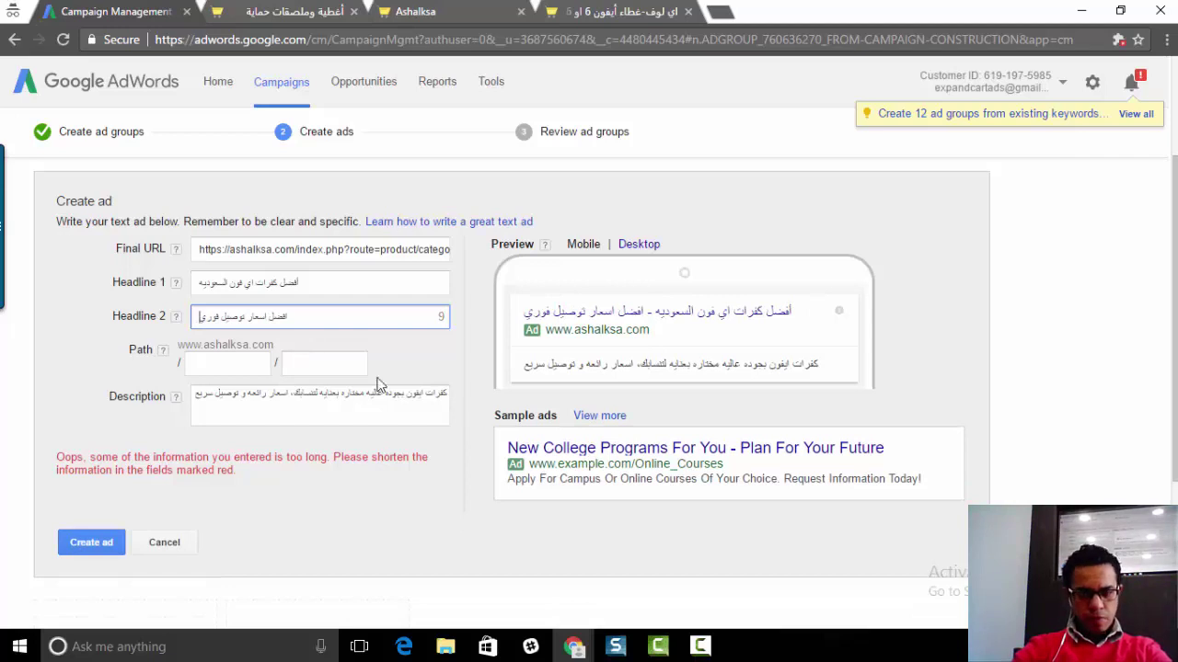
Step: Create the text ad, then save and finish the ad group setup
click(386, 520)
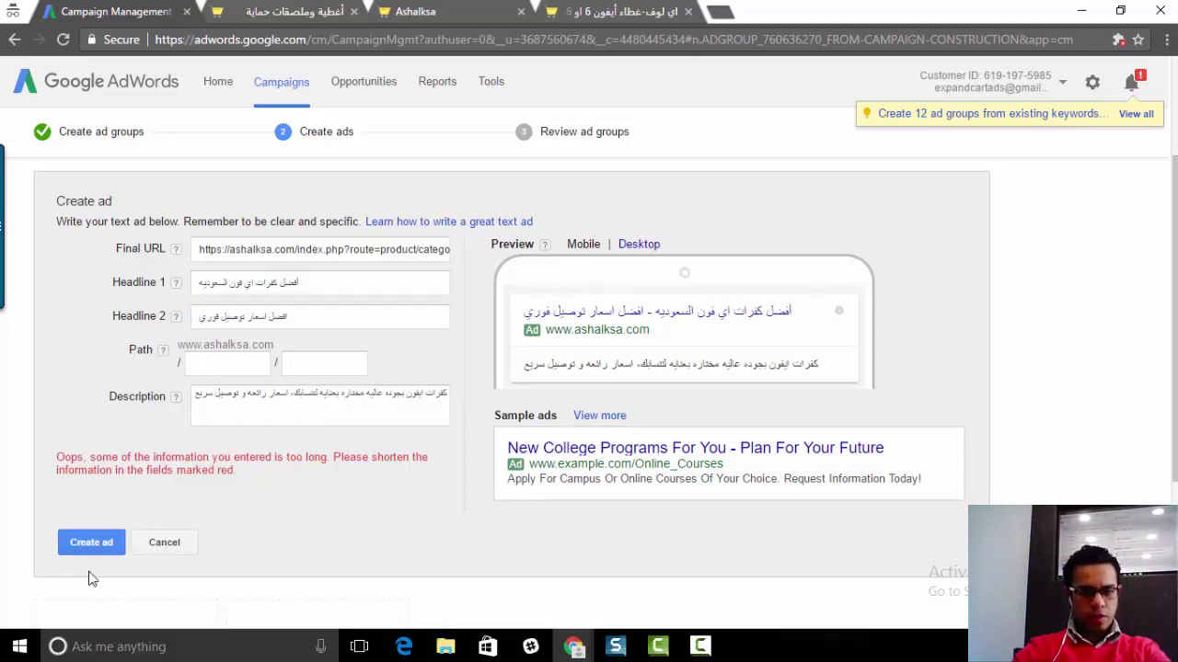
click(91, 541)
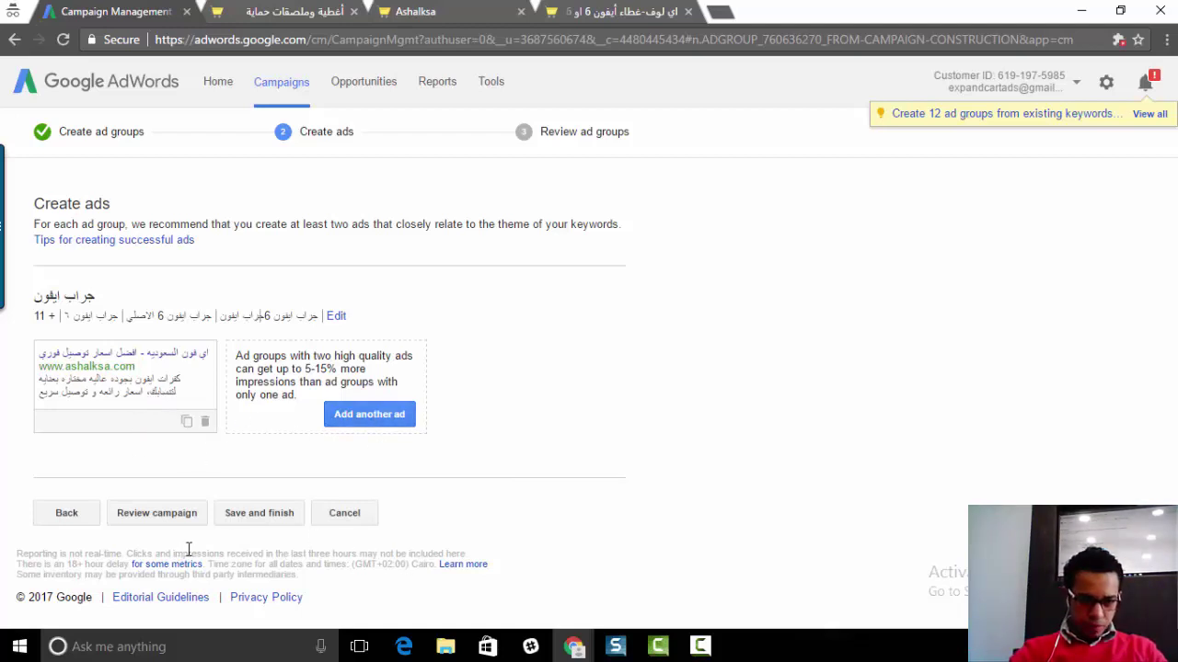
click(252, 518)
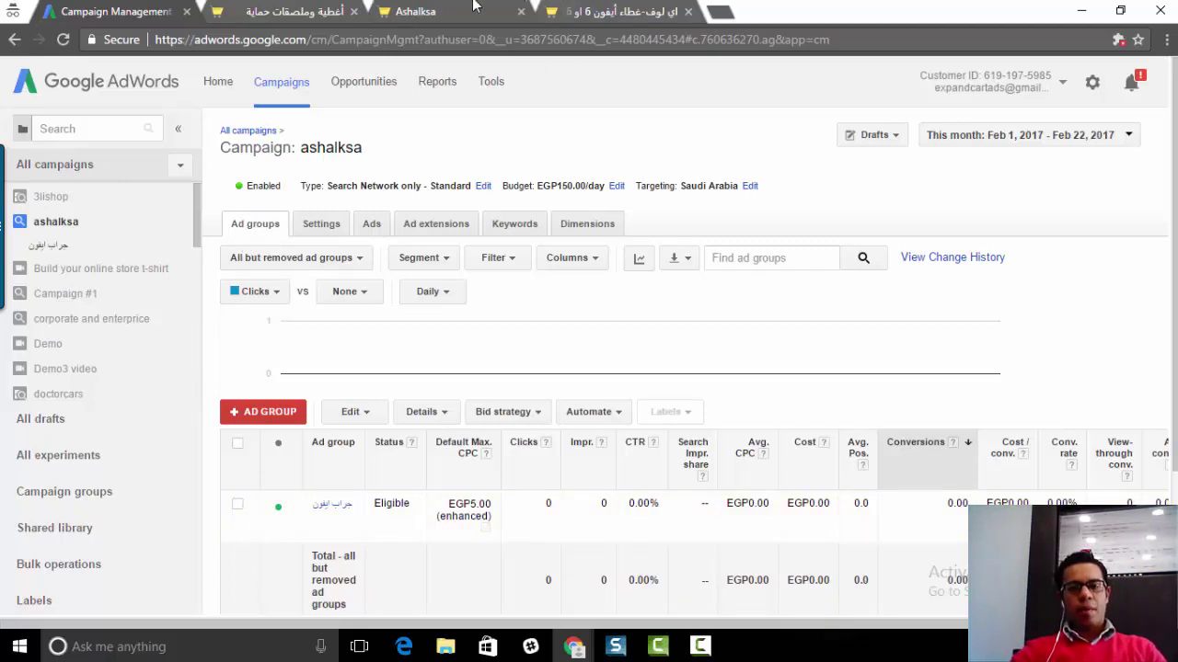
Step: Start a new ad group in the ashalksa campaign and review its landing page, name, bid and keyword fields
scroll(335, 465, down, 1)
scroll(334, 465, down, 3)
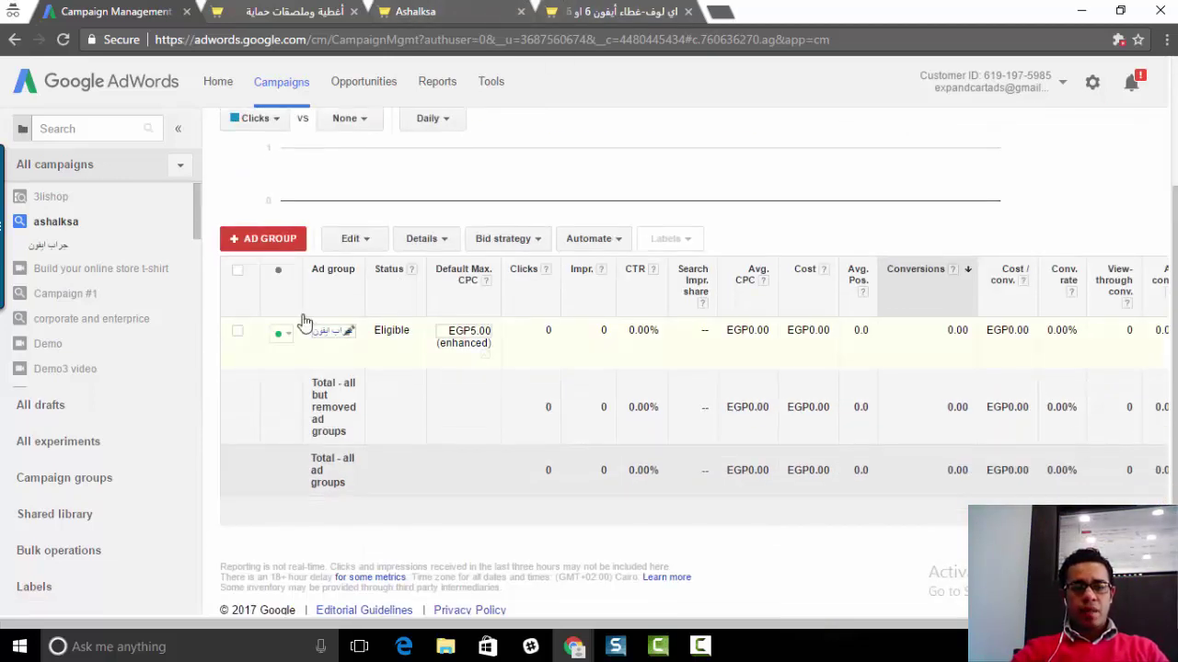
click(283, 241)
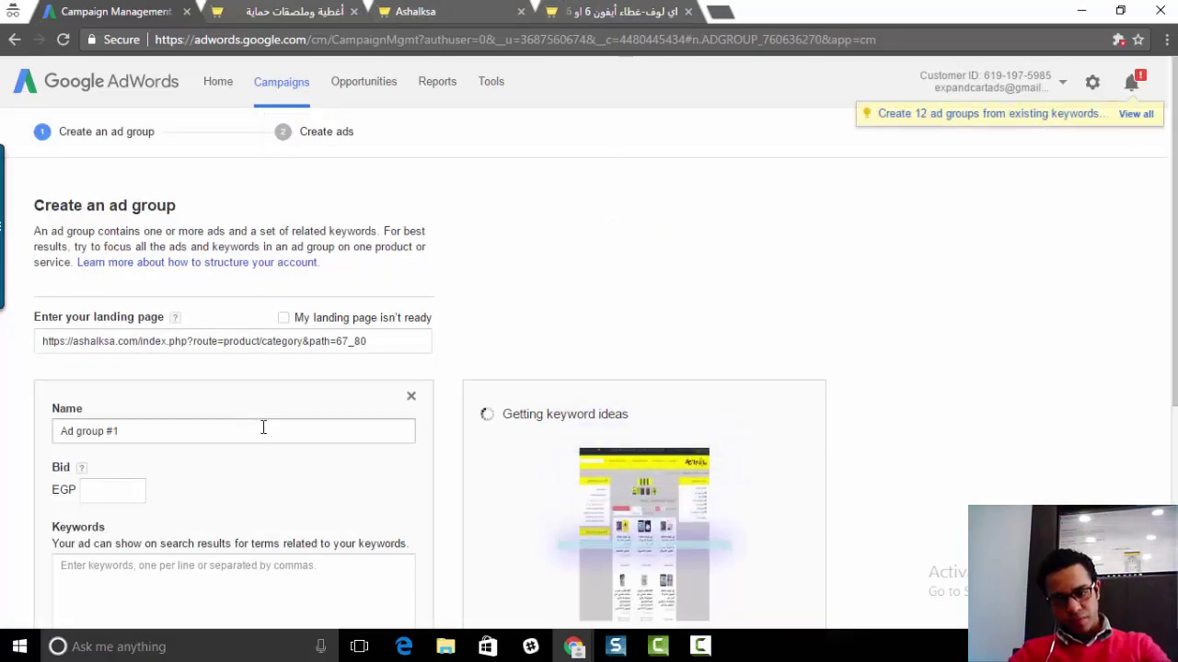
scroll(267, 387, down, 2)
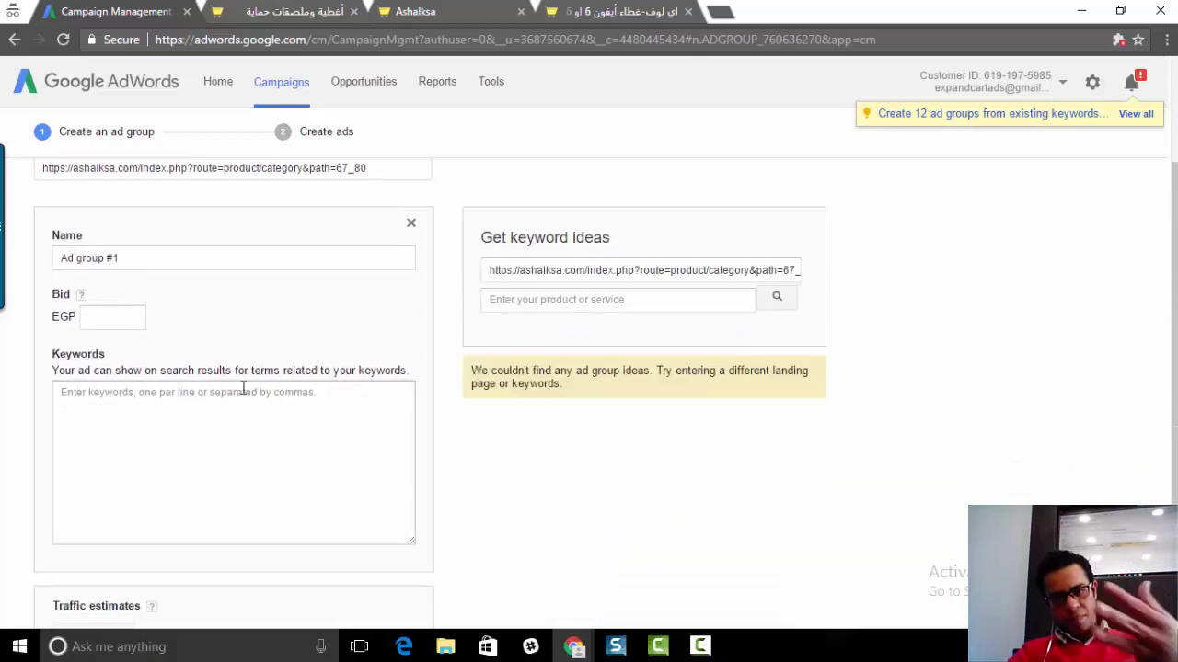
scroll(254, 355, down, 1)
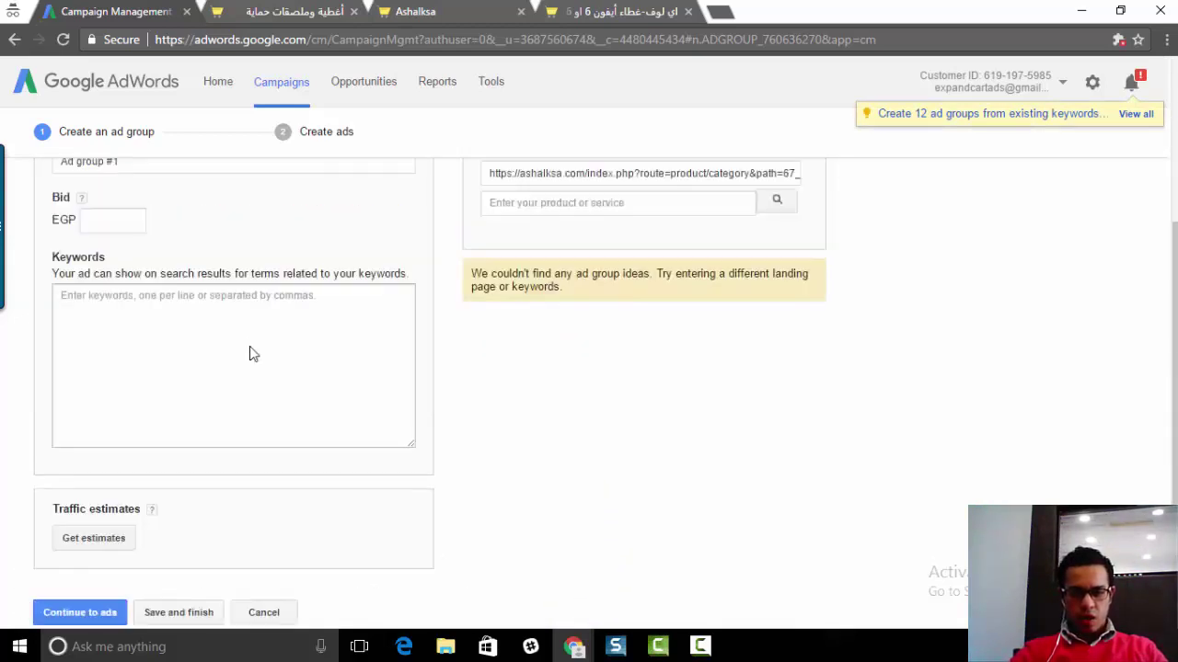
scroll(248, 353, up, 3)
Step: Open the Ashal store's home page from its covers category page and return to the new ad group form
click(299, 17)
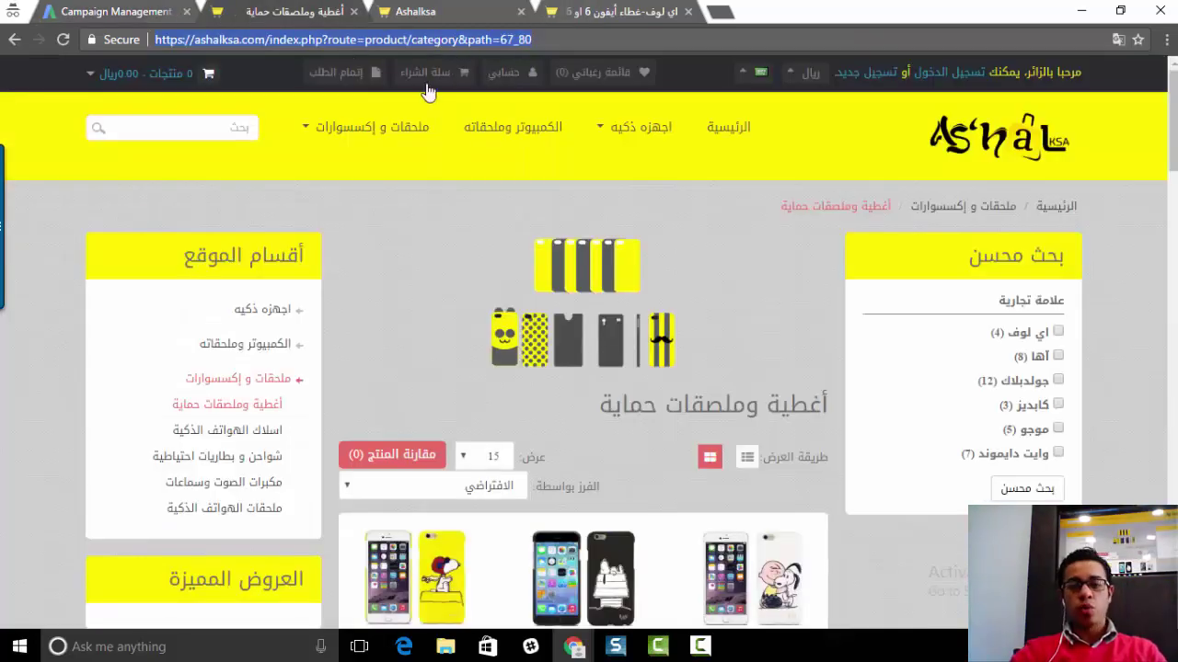
click(963, 161)
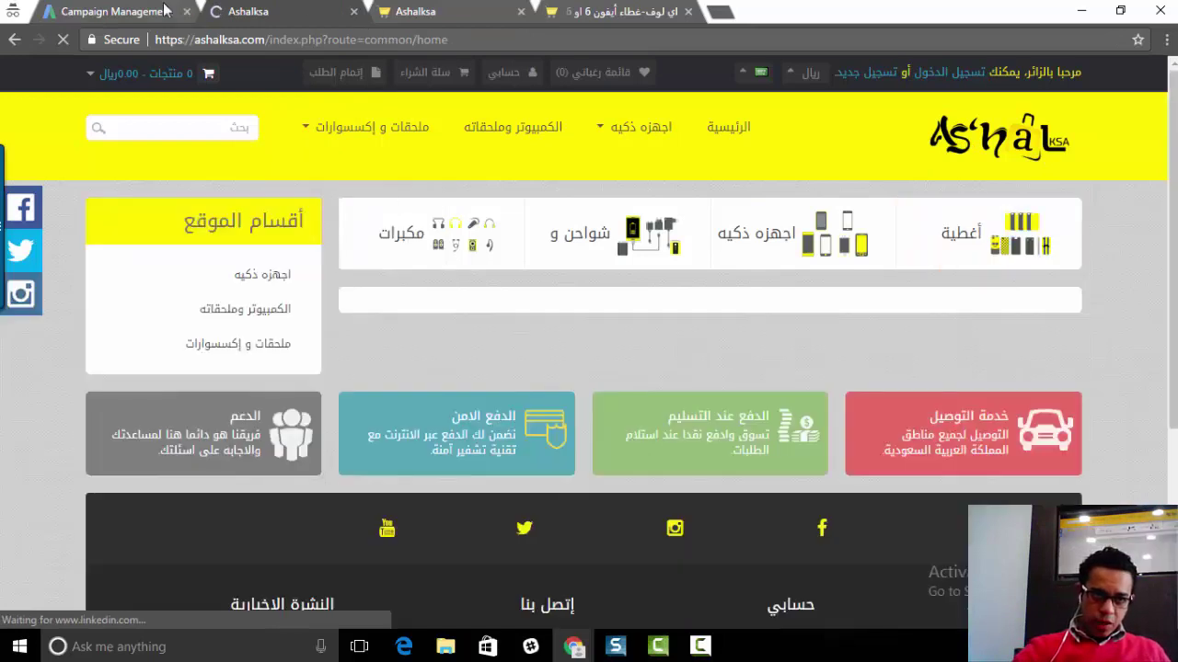
click(115, 11)
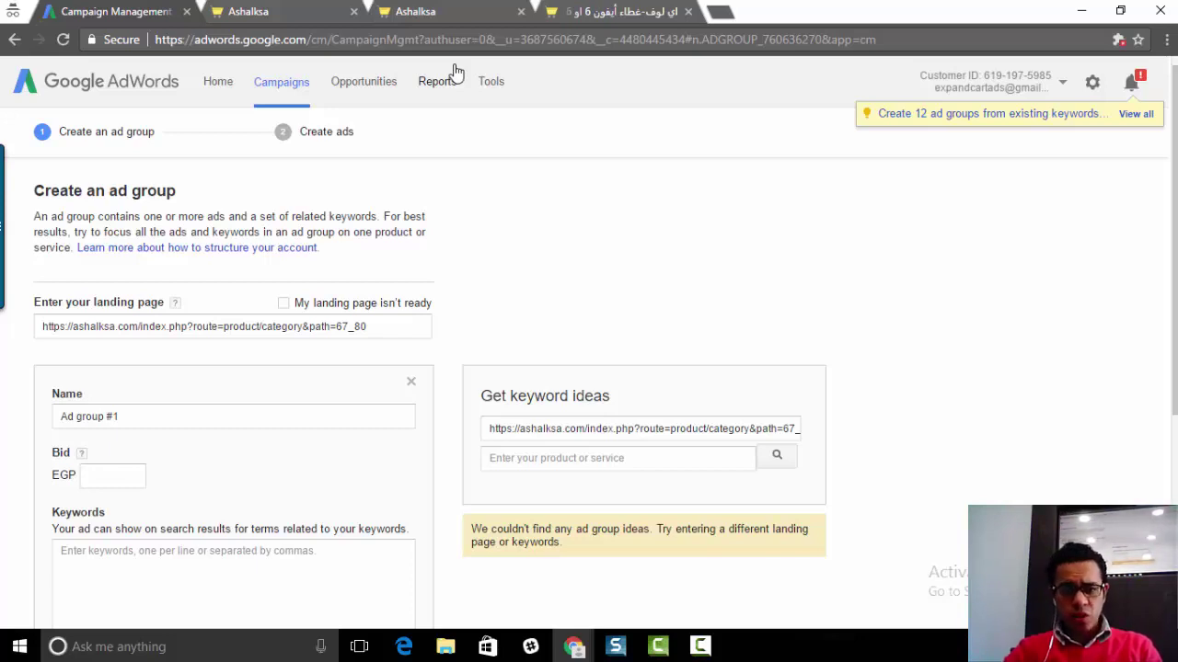
Step: Look through the covers (أغطية) products and site categories on the other open copy of the store's home page
click(441, 13)
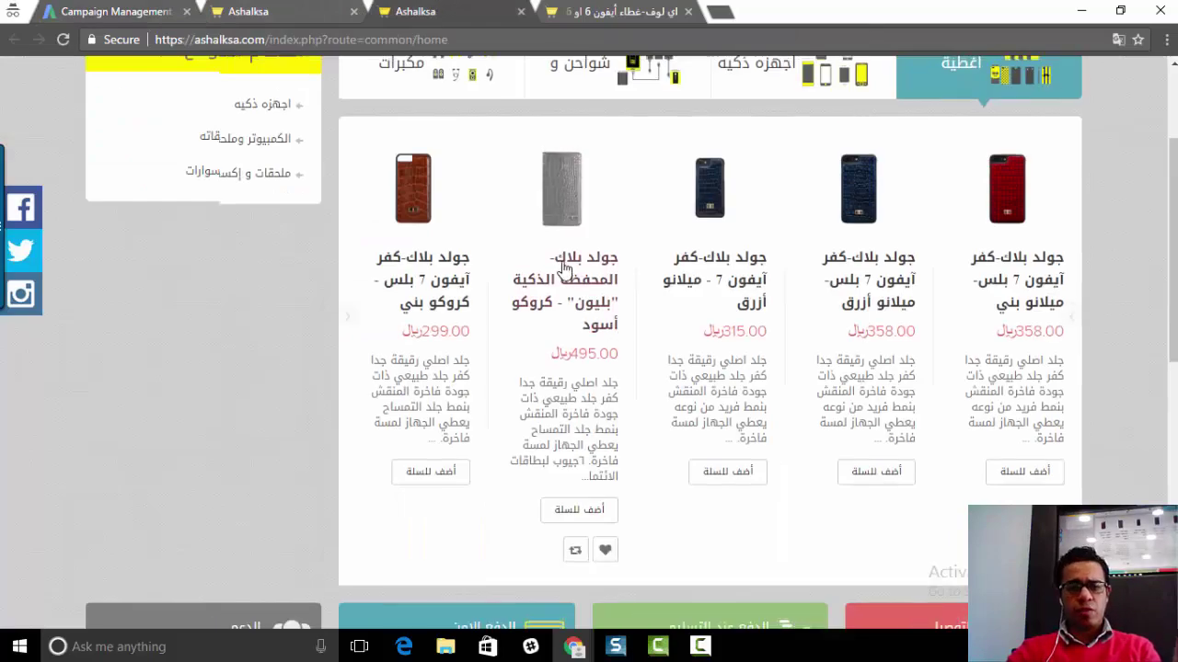
scroll(726, 298, up, 2)
scroll(841, 263, down, 3)
scroll(846, 263, up, 3)
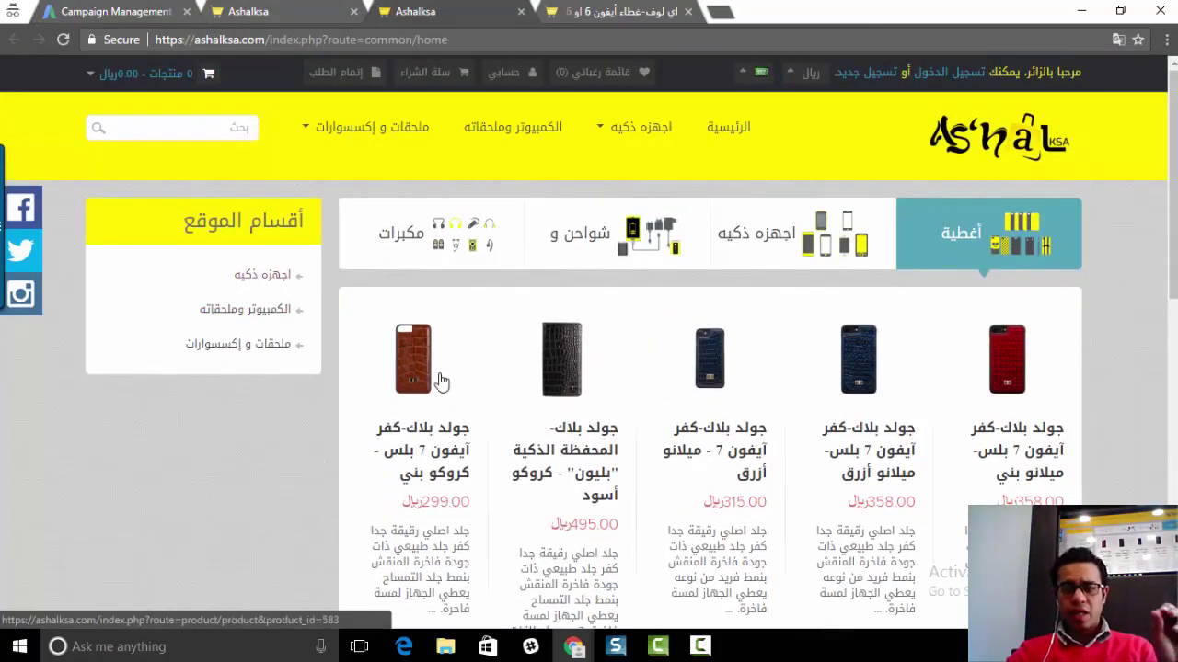
scroll(1120, 263, down, 2)
scroll(1120, 262, up, 2)
Step: View the store's smart devices category (اجهزه ذكيه), and return through the home page to AdWords
click(290, 277)
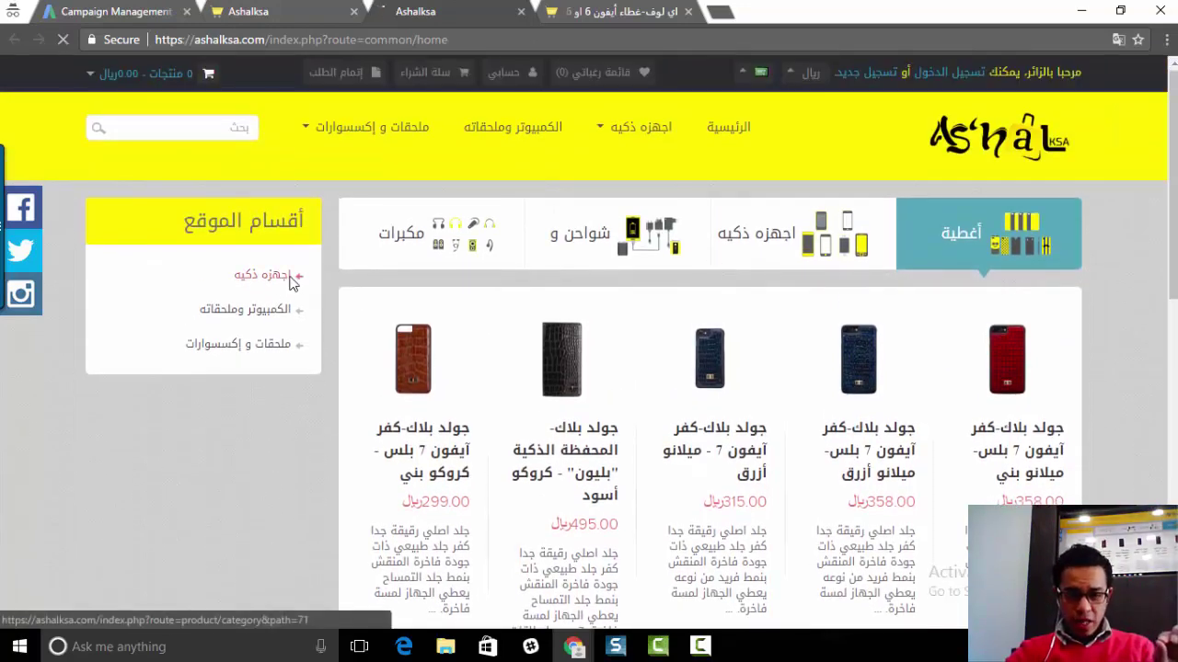
scroll(407, 222, down, 2)
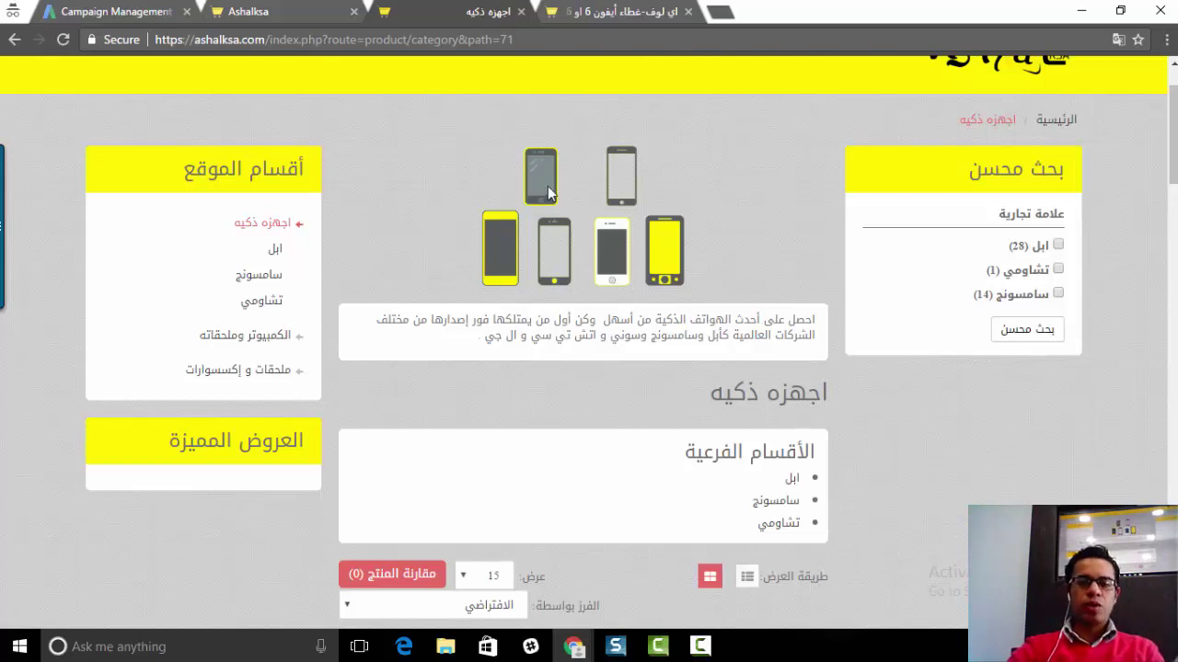
scroll(644, 166, up, 1)
click(960, 129)
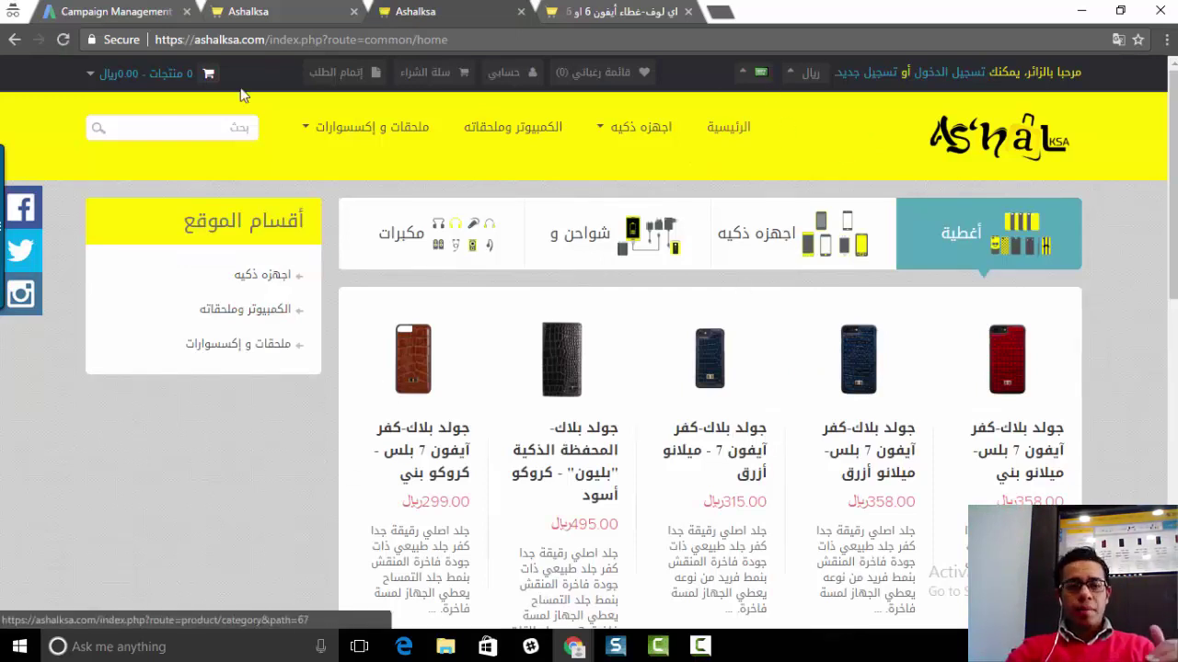
click(111, 11)
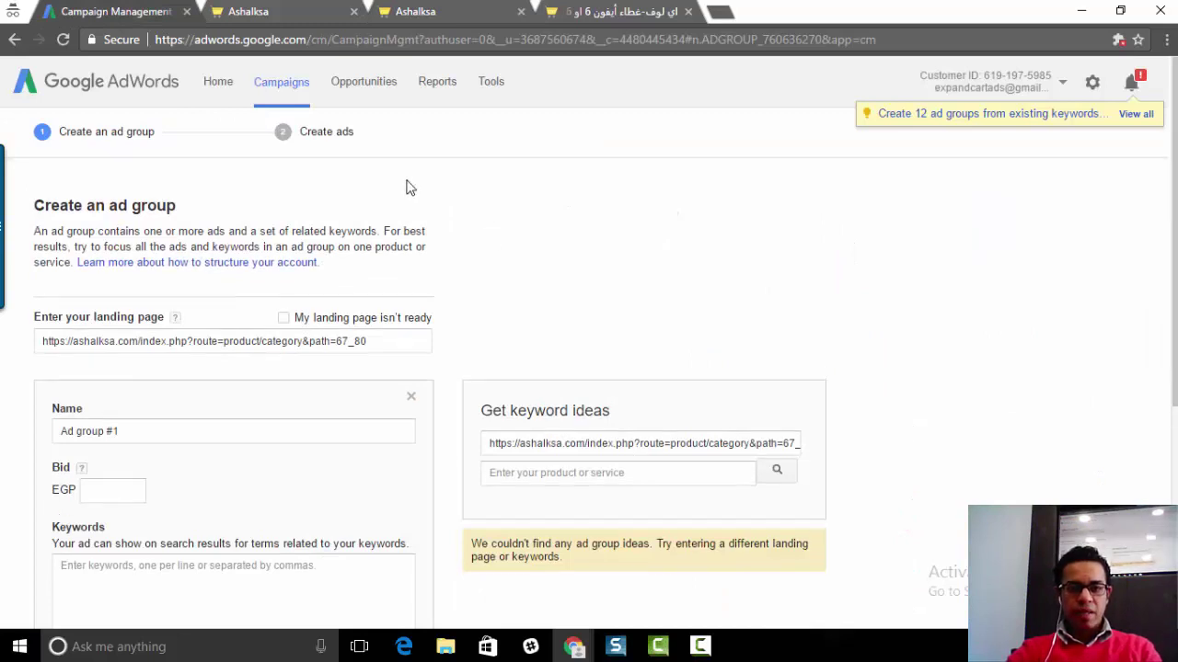
Step: Cancel the new ad group and return to the ashalksa campaign's ad groups list
click(283, 87)
click(723, 180)
scroll(620, 220, down, 4)
scroll(504, 350, up, 4)
click(257, 11)
click(138, 11)
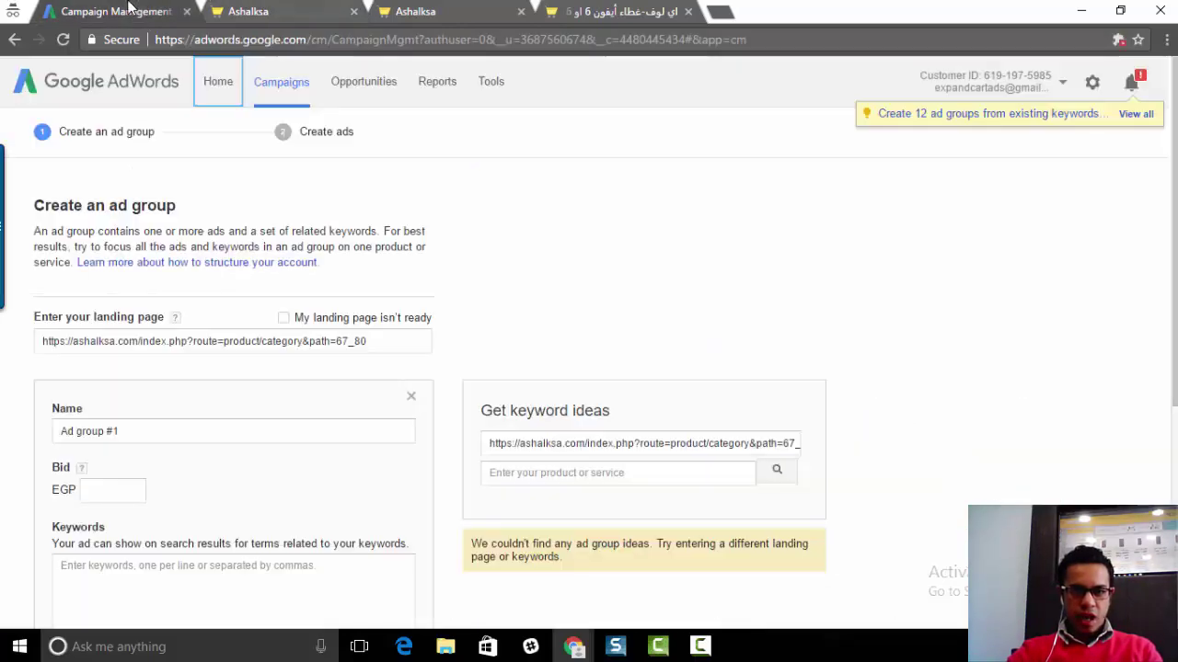
click(276, 82)
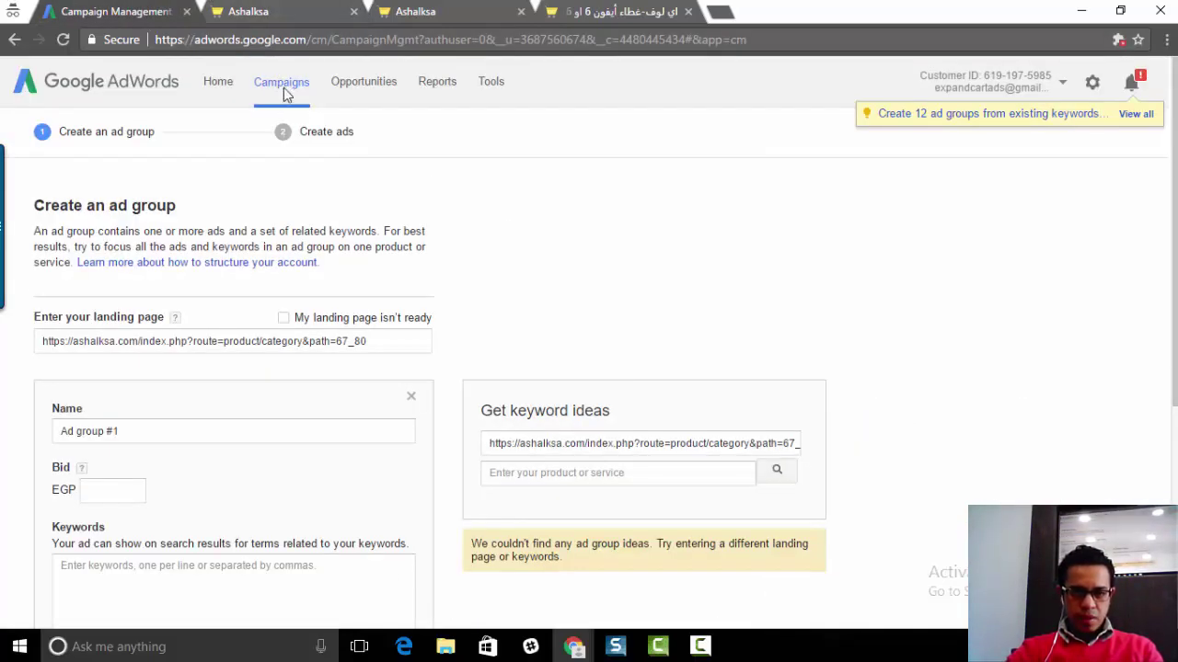
scroll(280, 138, down, 4)
click(255, 520)
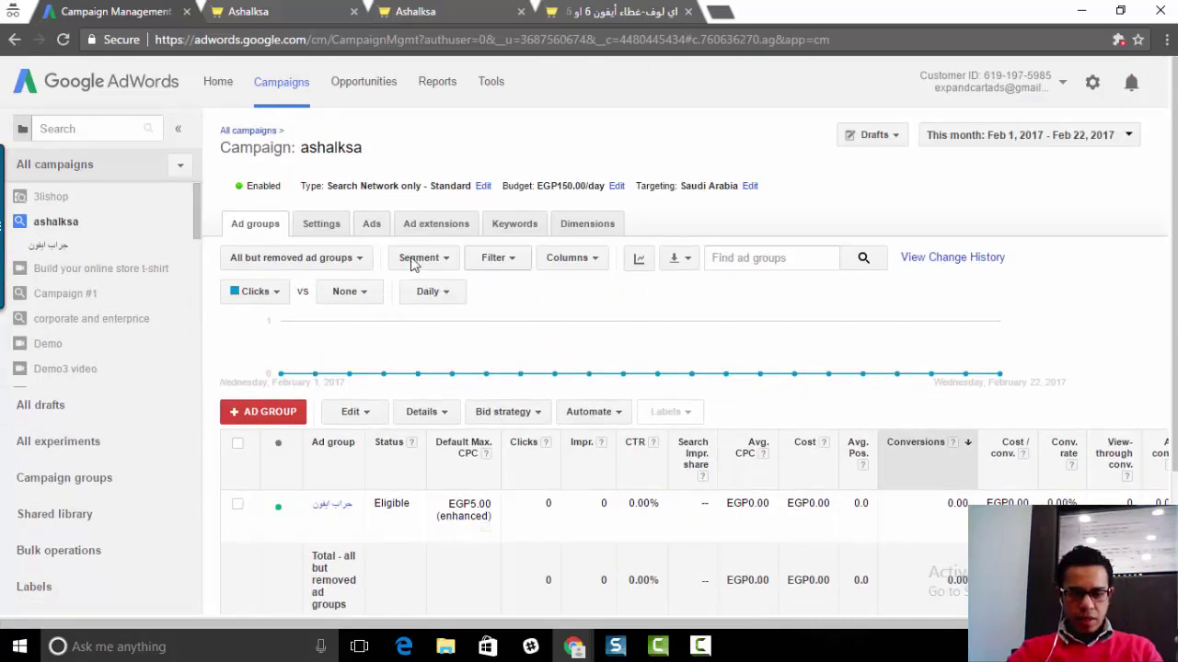
Step: Examine the جراب ايفون ad group's status, bid and performance columns, and read the help explanation of average CPC
scroll(396, 387, down, 3)
scroll(451, 368, up, 3)
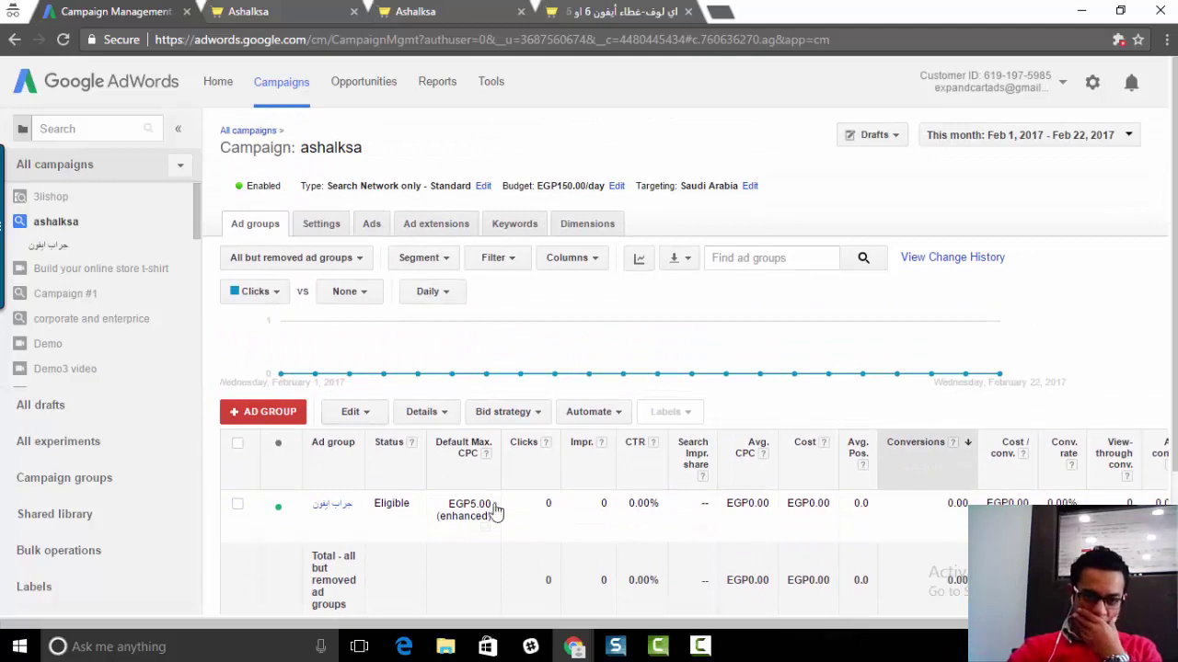
scroll(421, 479, down, 1)
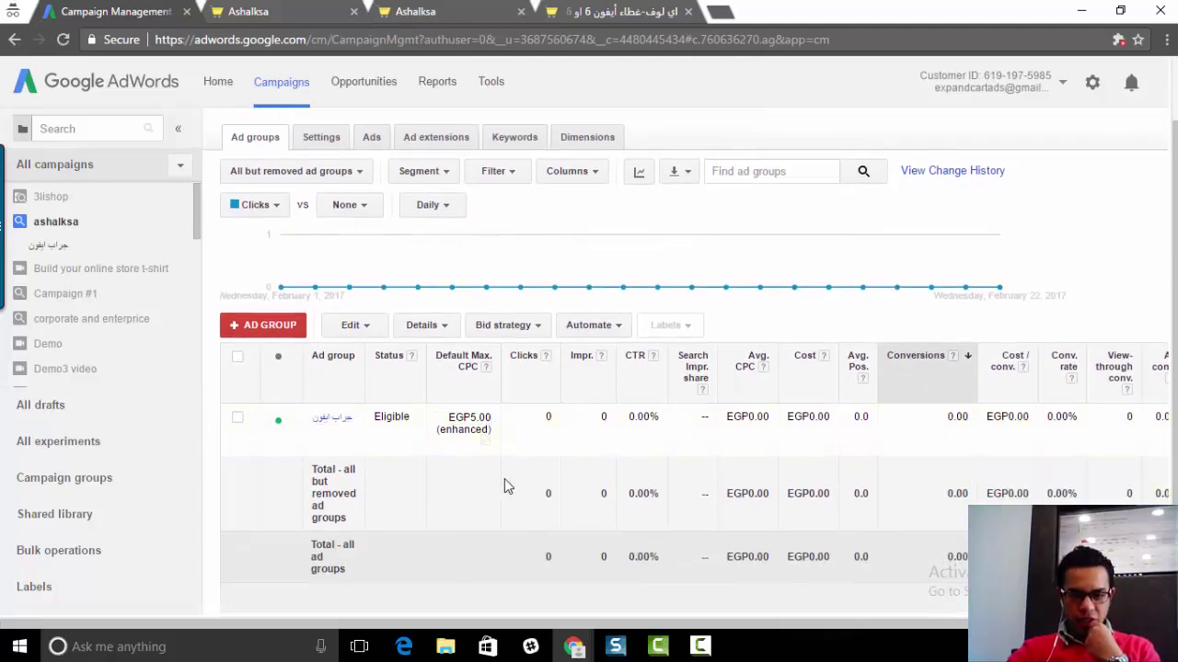
scroll(433, 460, up, 1)
scroll(449, 435, down, 1)
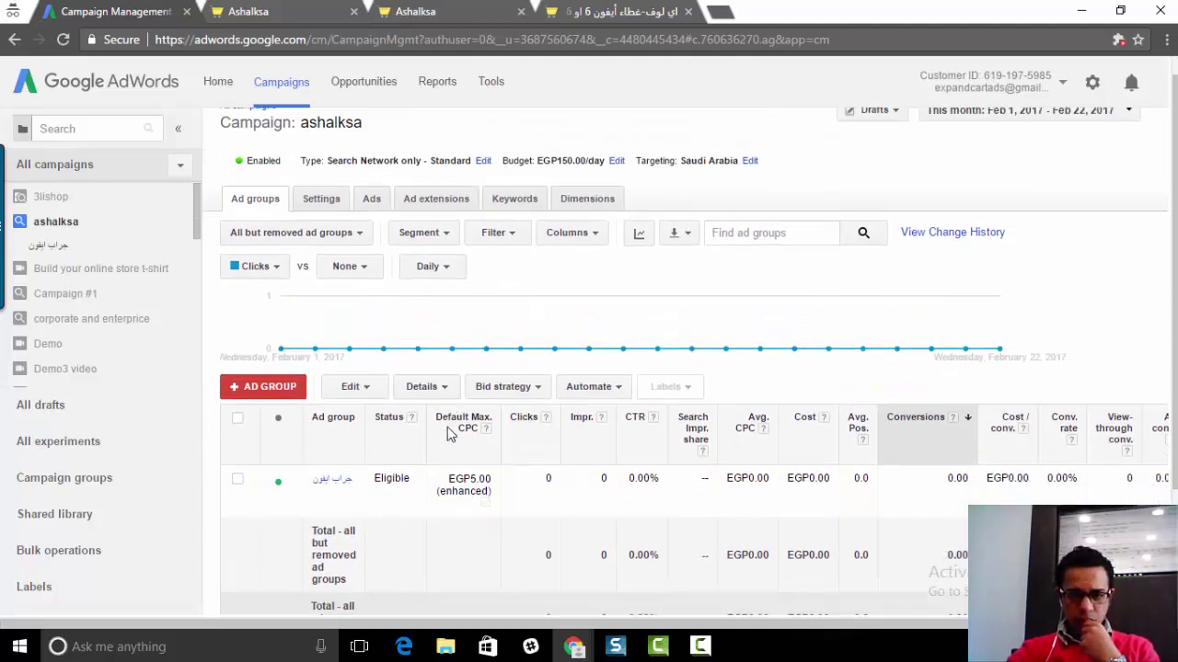
scroll(450, 434, down, 1)
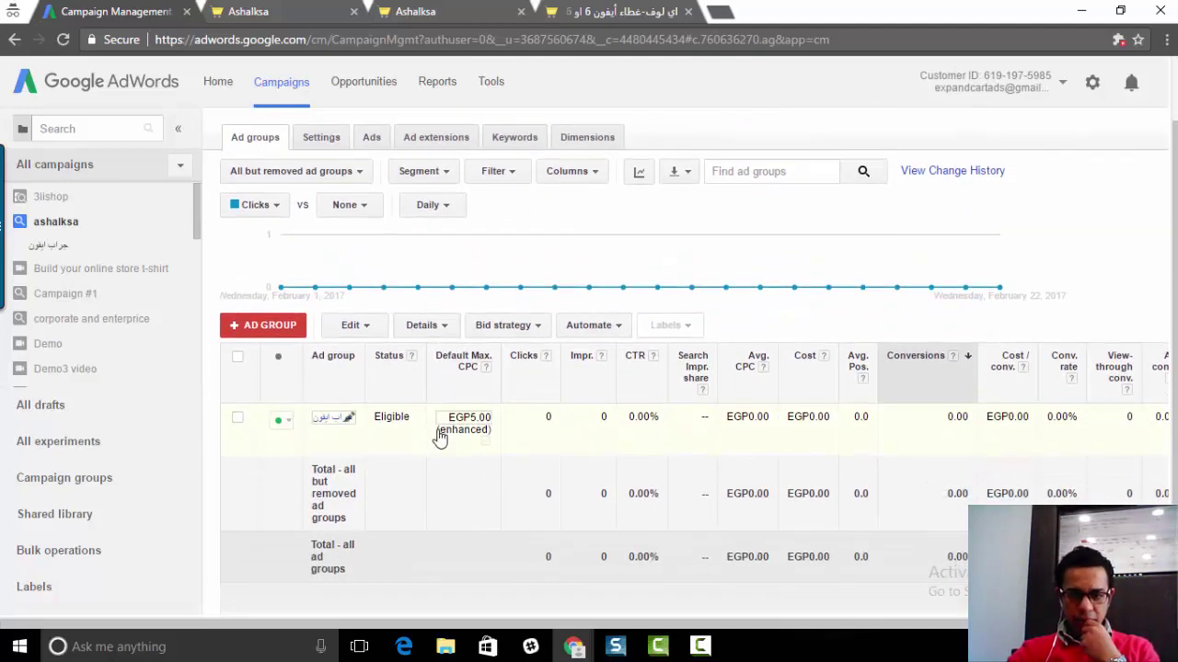
click(764, 369)
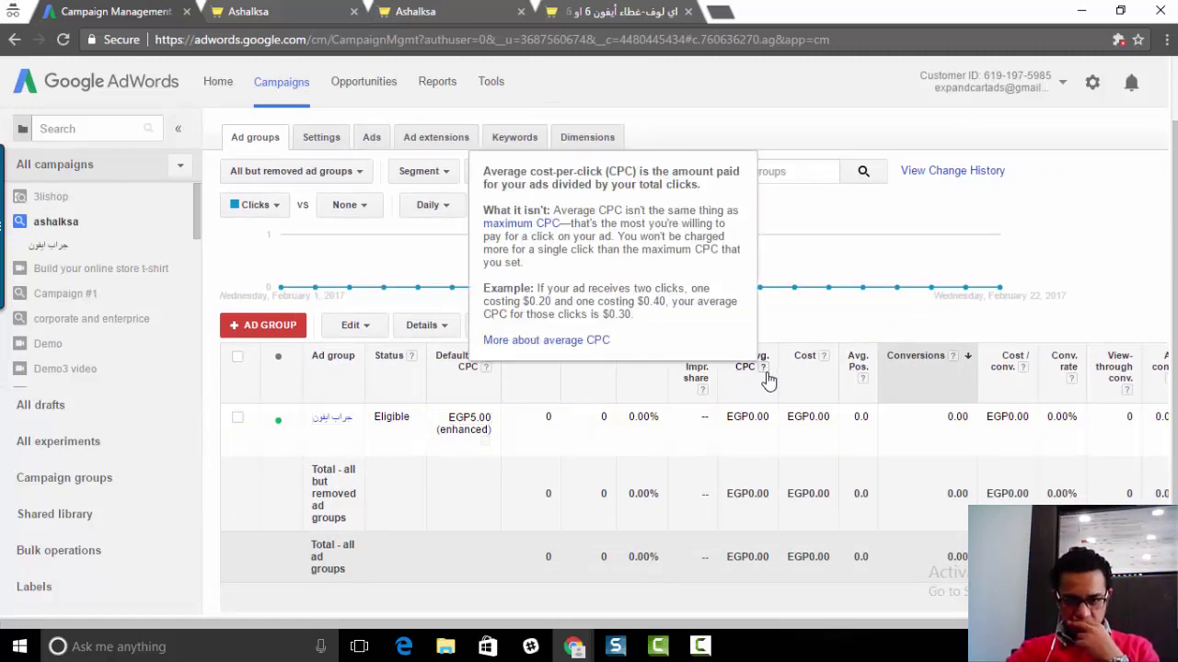
click(795, 329)
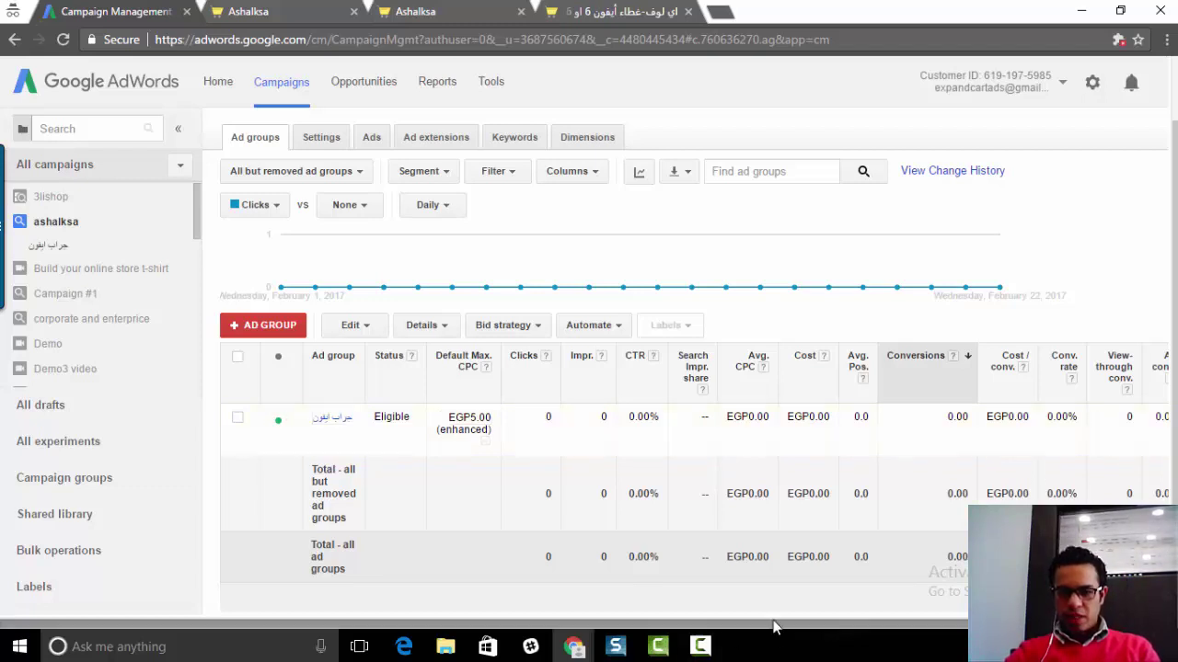
Step: Check the remaining conversion columns, and open the ad group's Default Max. CPC for editing and cancel it
scroll(849, 625, right, 1)
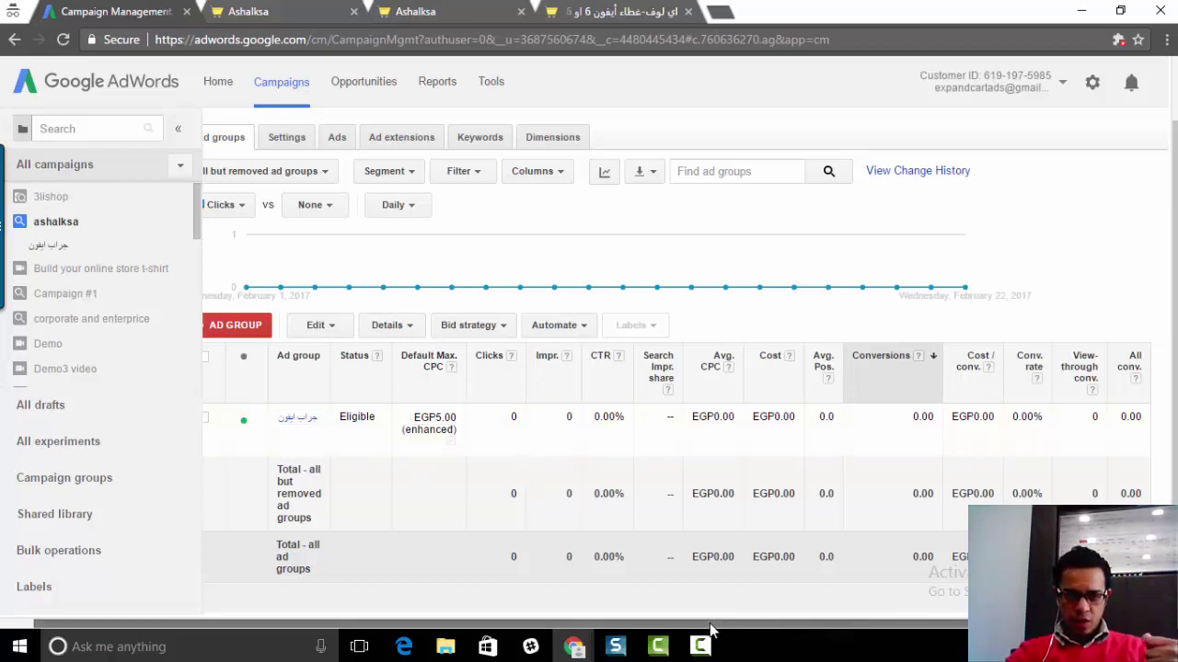
drag(697, 626, 486, 531)
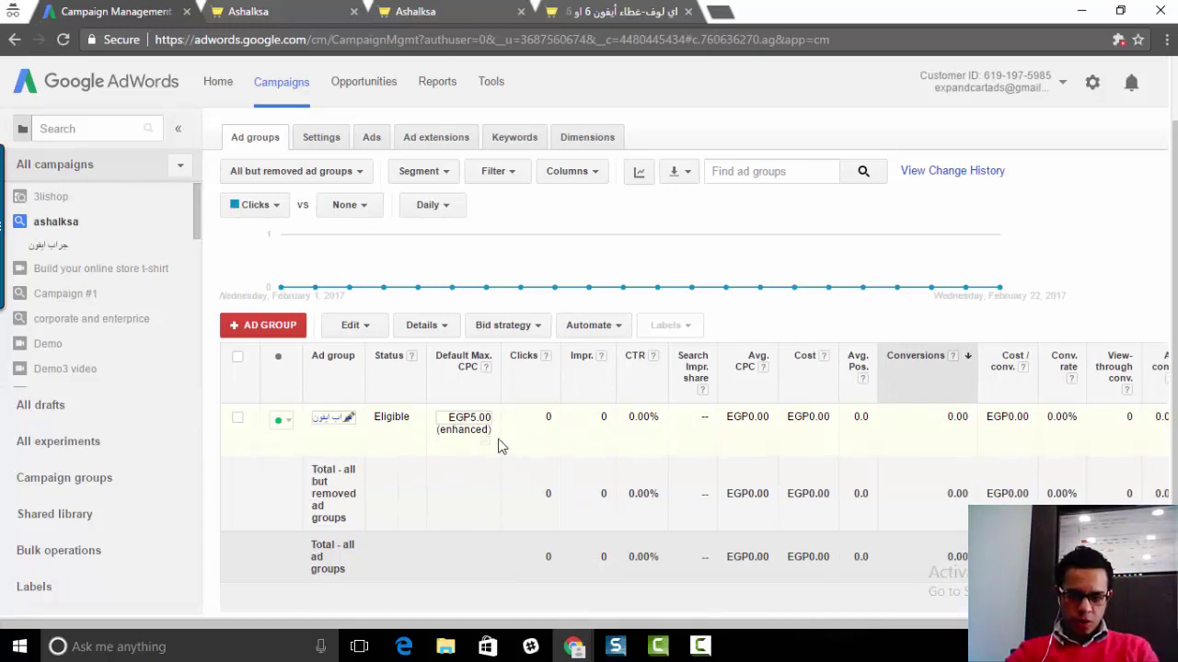
click(486, 443)
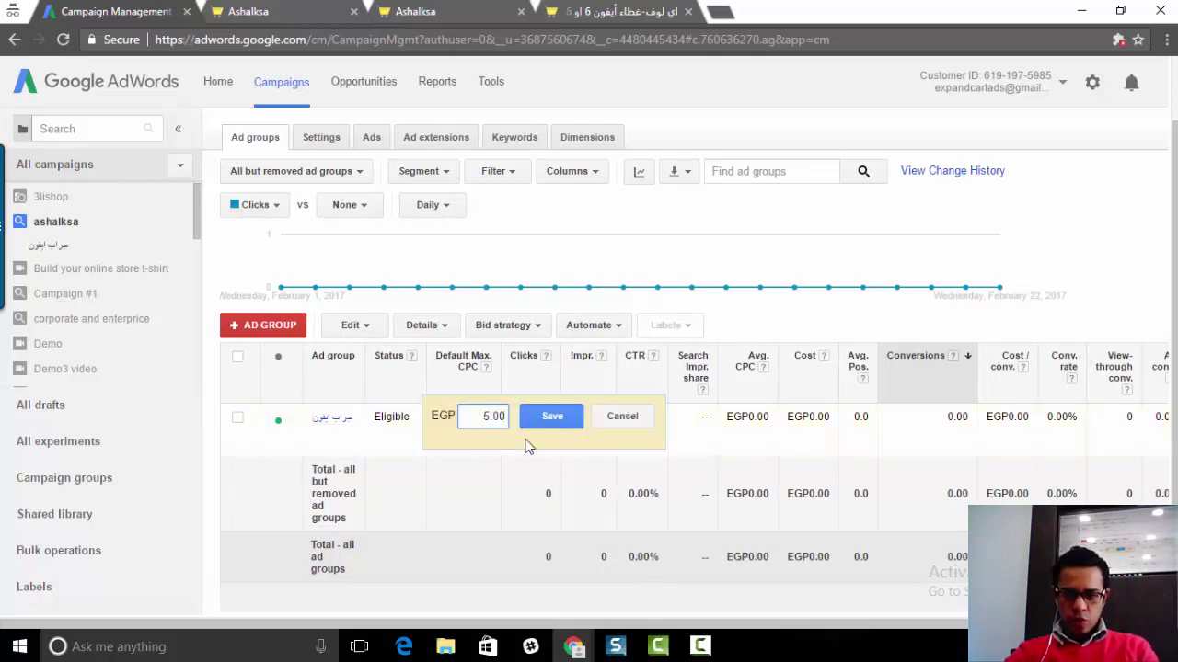
click(622, 417)
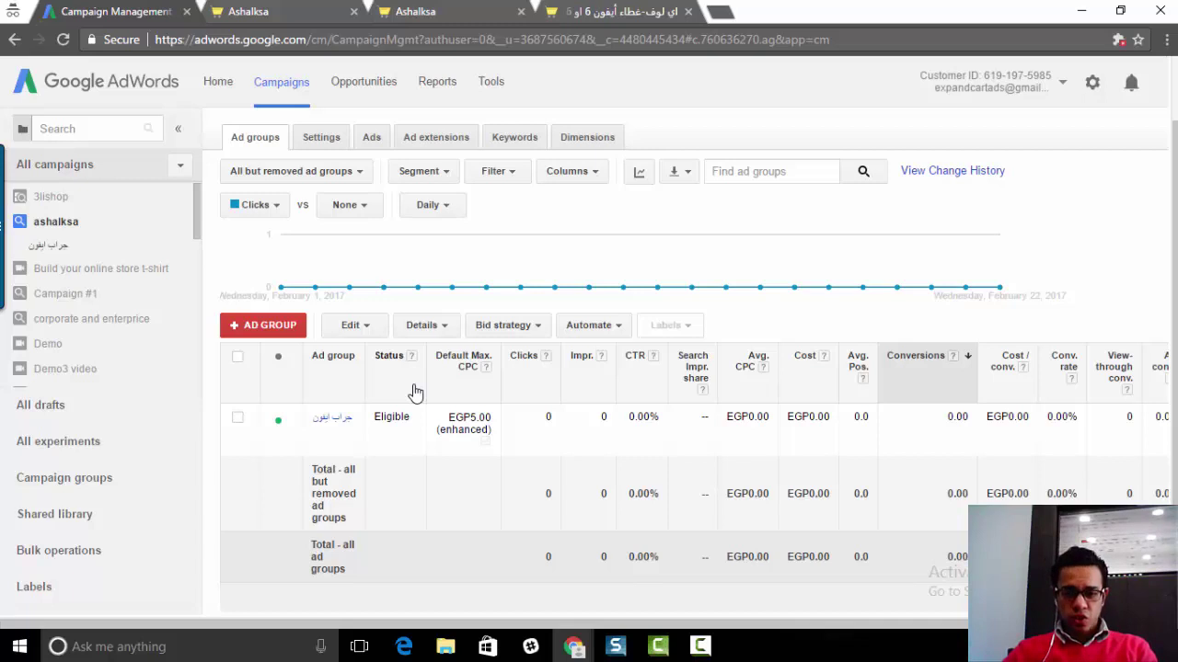
Step: Open expandcart.com in a new browser tab and return to the Ashal store's home page
click(719, 12)
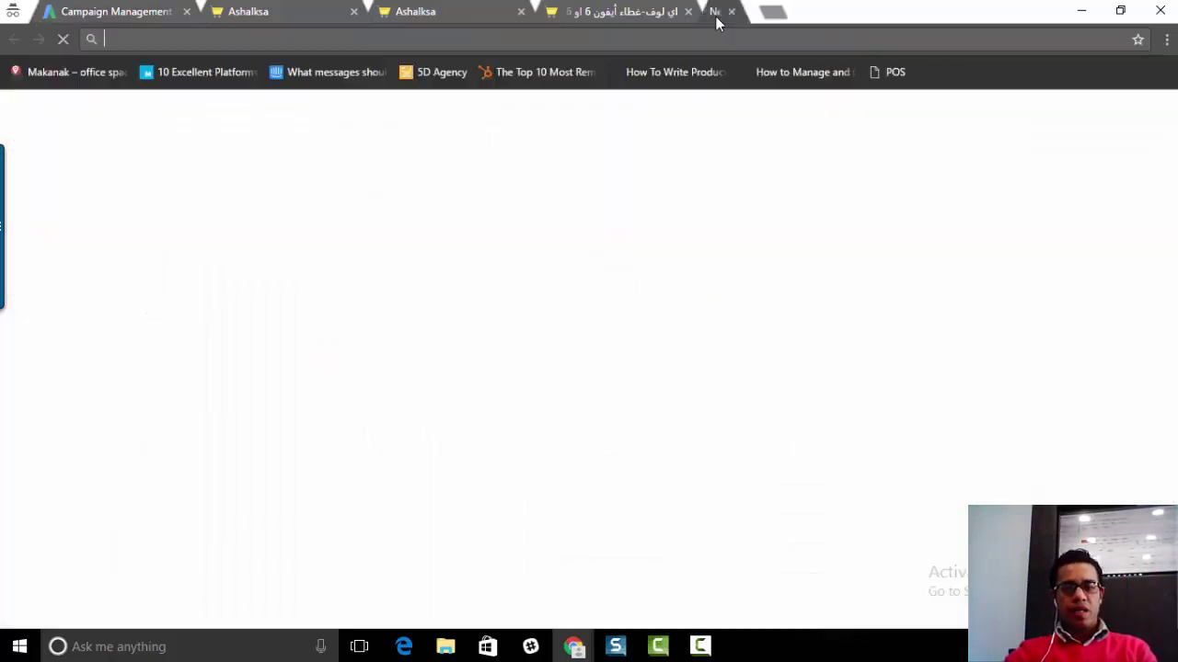
text(ثex)
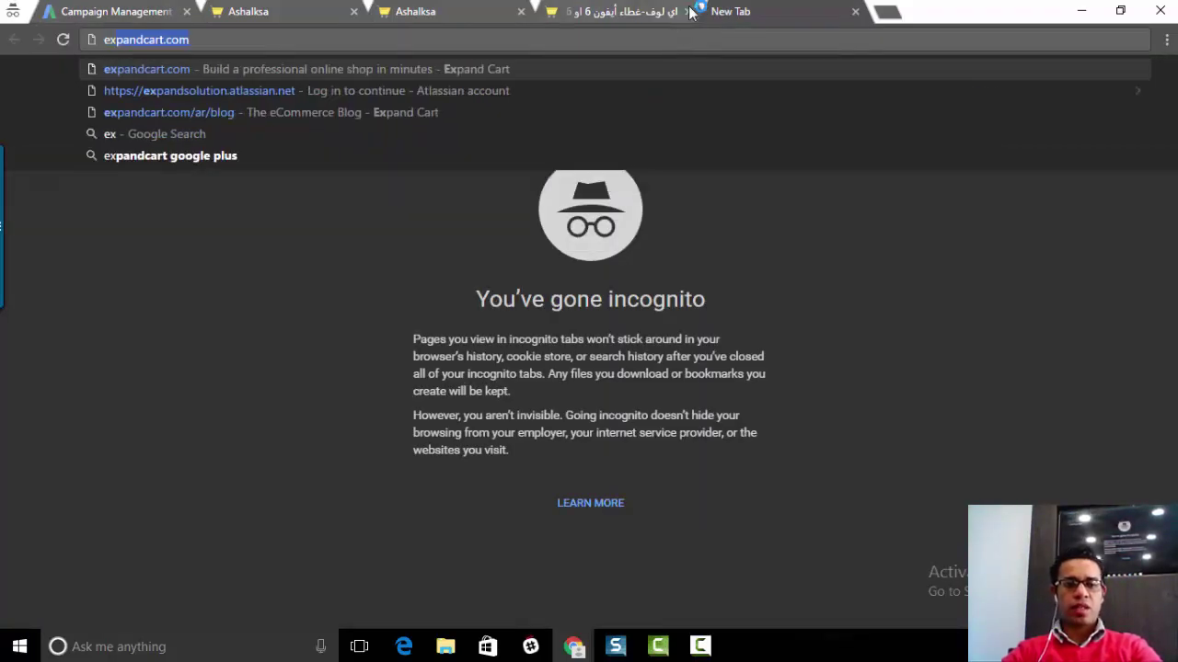
key(Return)
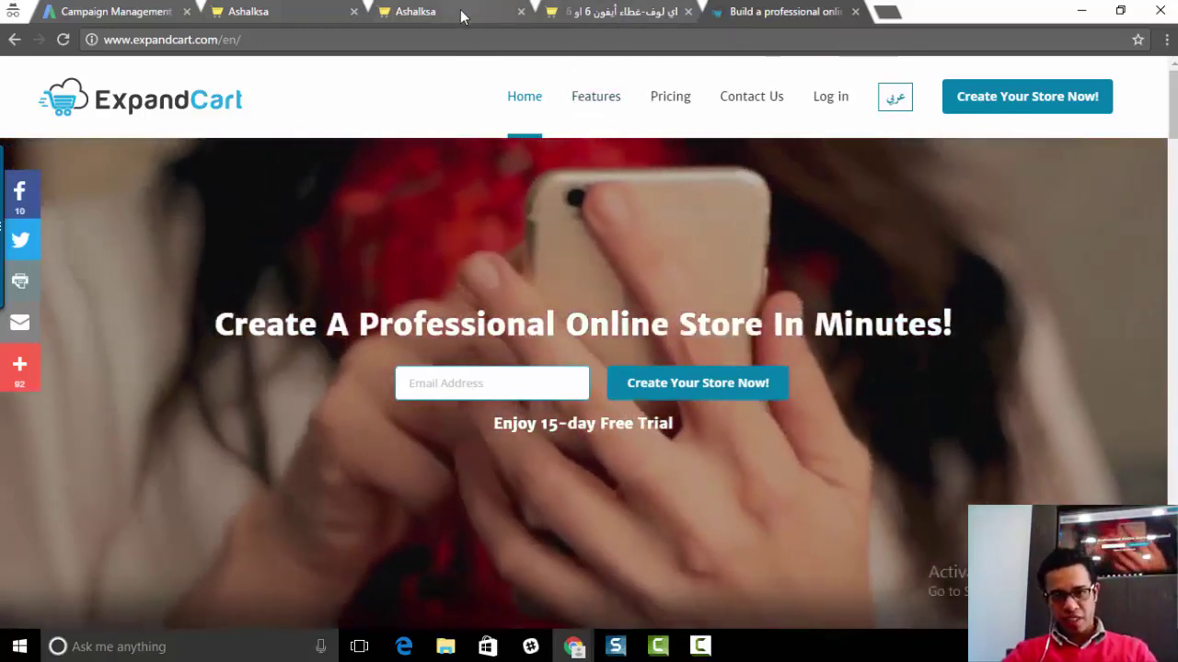
click(467, 11)
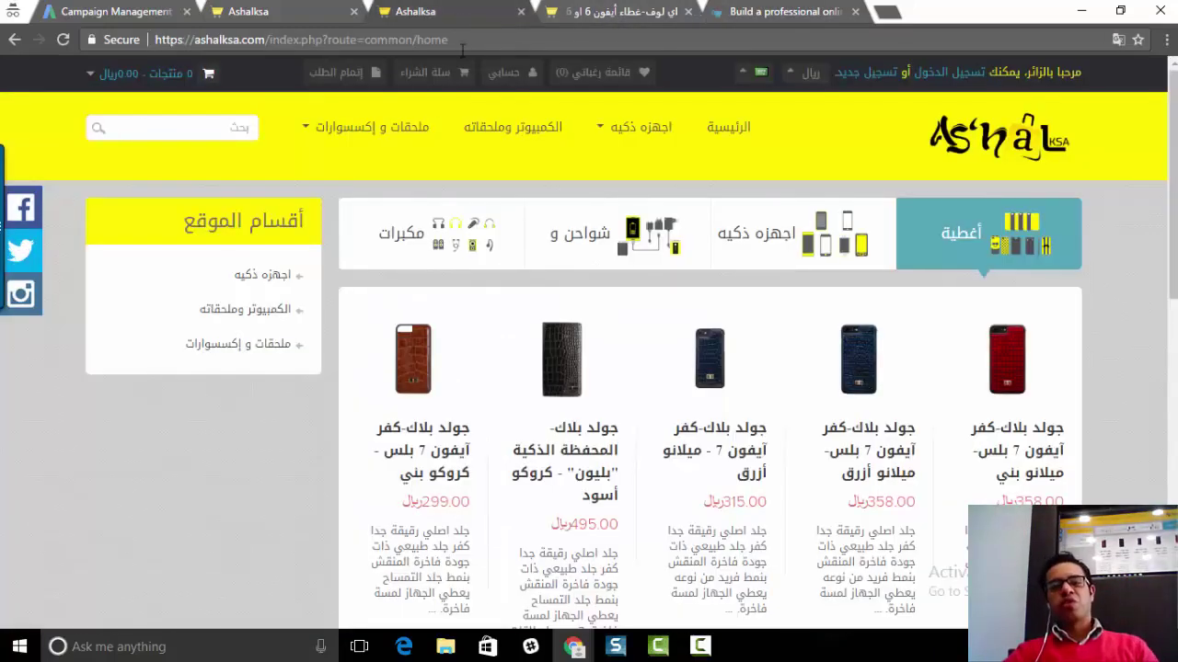